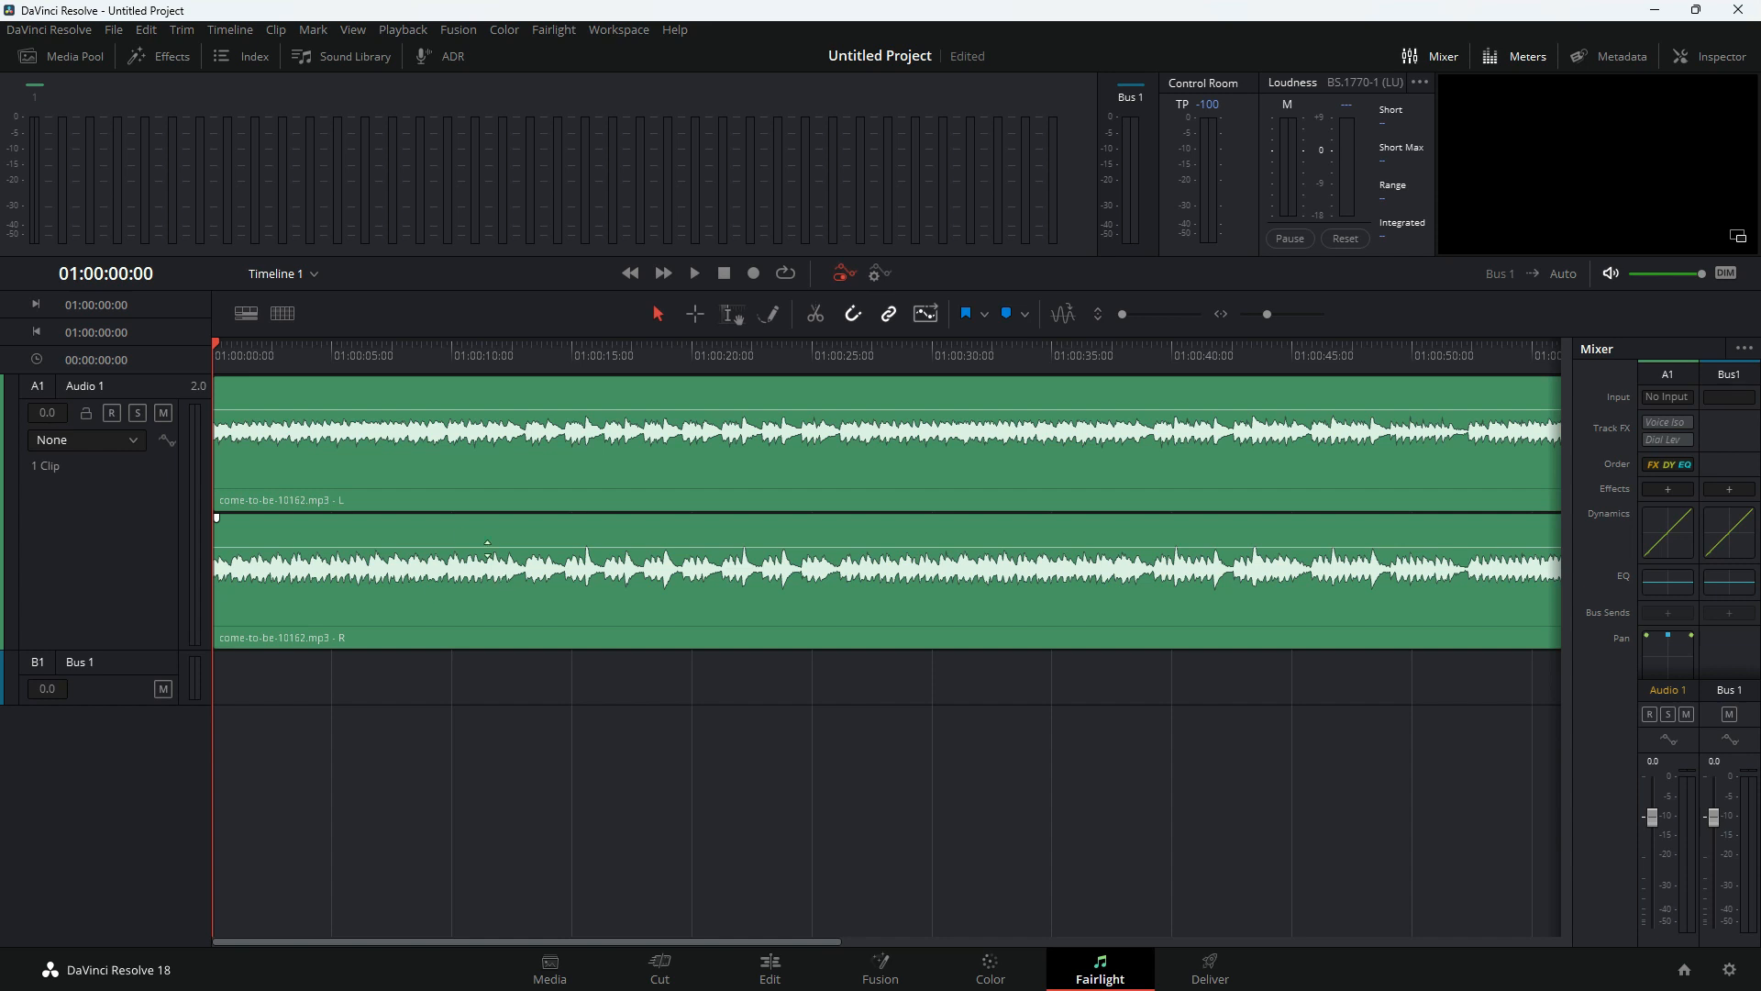
# Turn on transient detection for the music clip on the Audio 1 track
pyautogui.click(1063, 316)
pyautogui.click(32, 471)
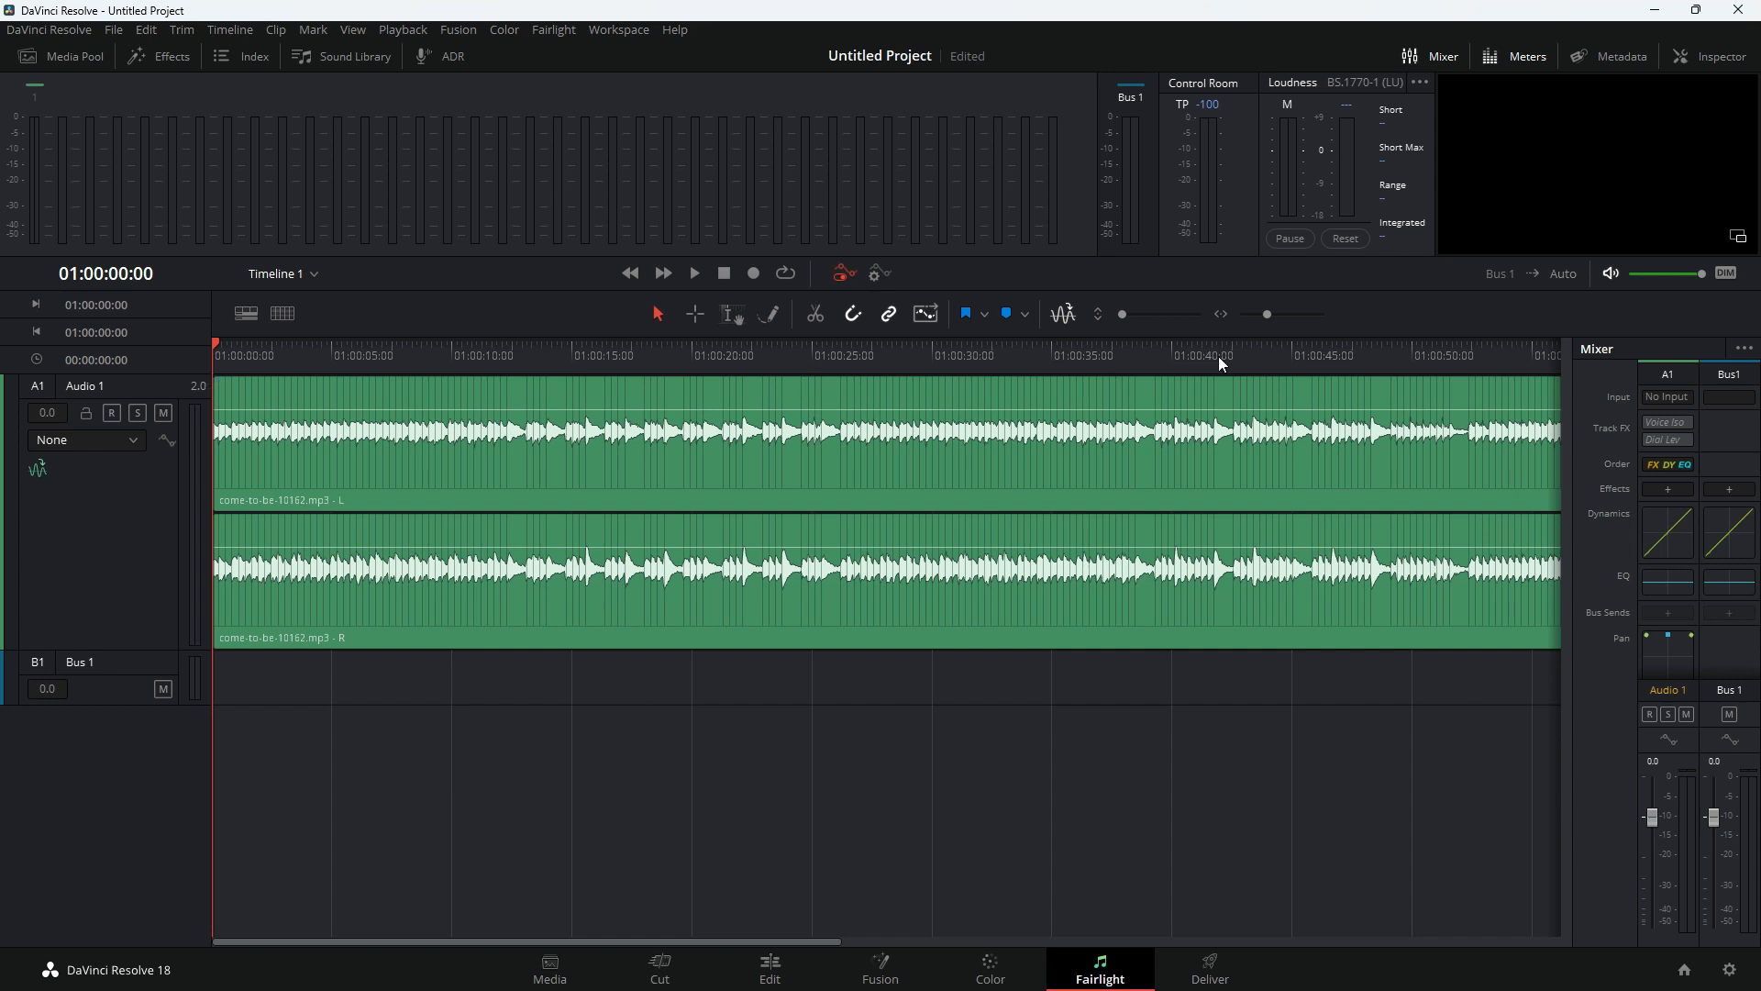
pyautogui.moveTo(1272, 314); pyautogui.dragTo(1273, 316)
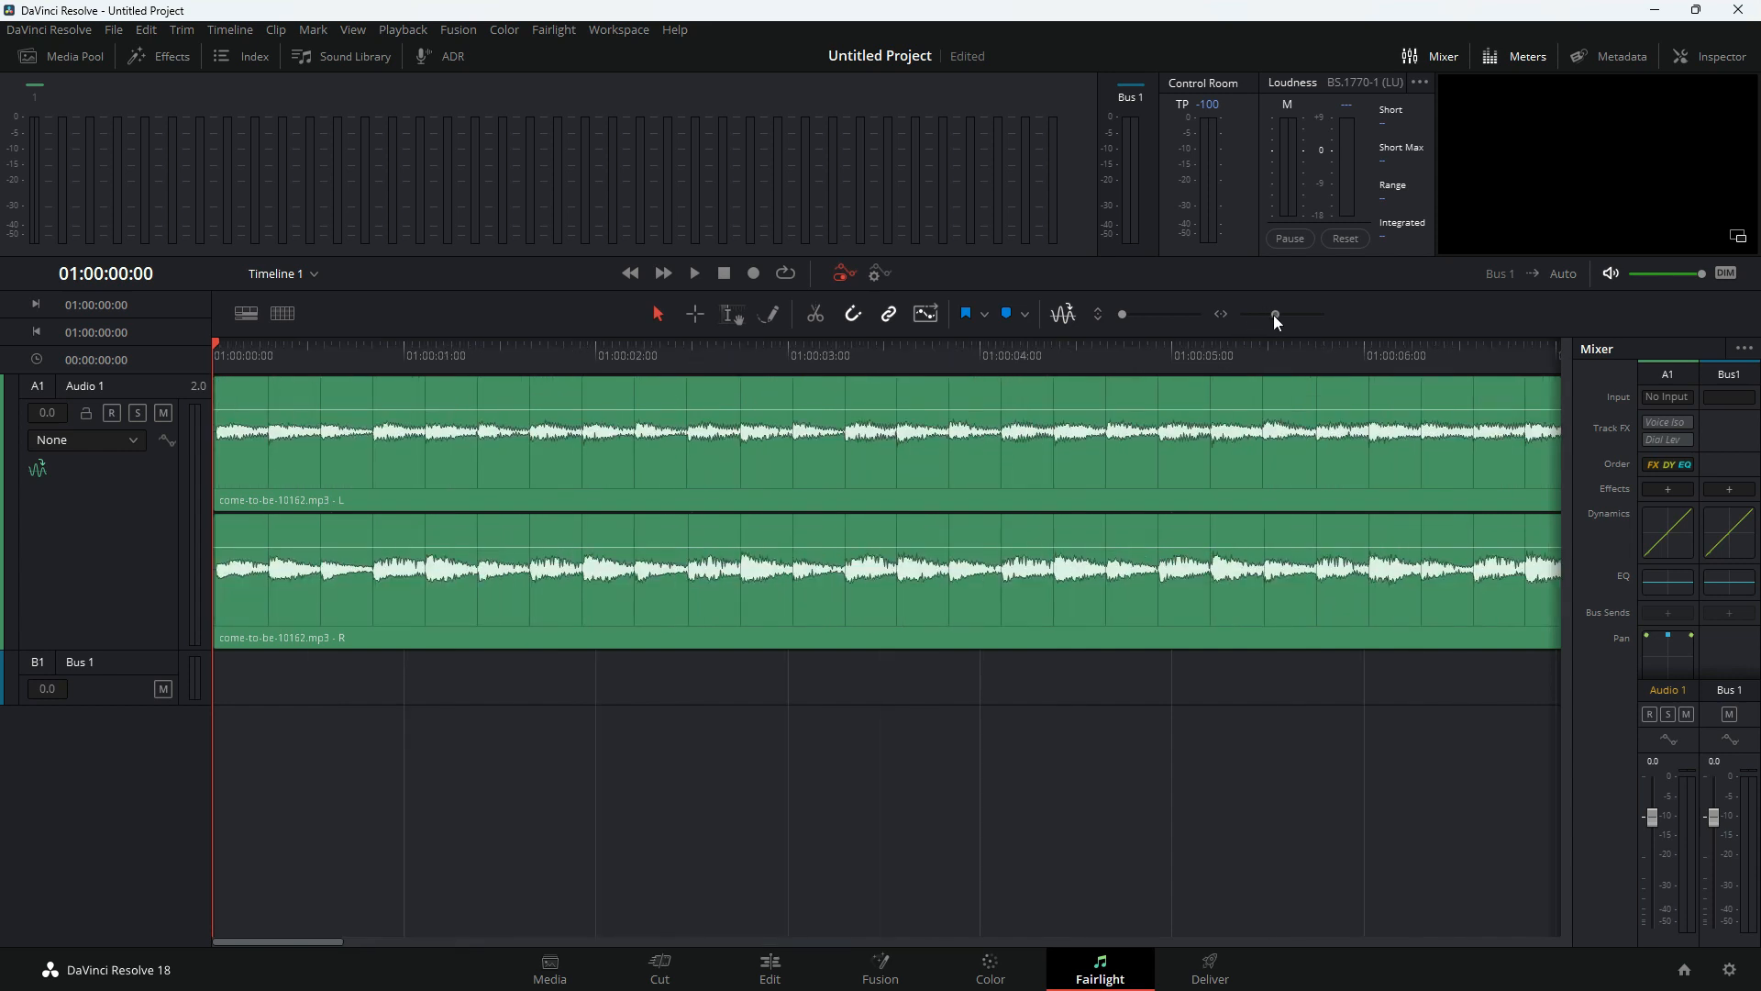
pyautogui.click(1189, 539)
pyautogui.moveTo(1273, 314); pyautogui.dragTo(1268, 316)
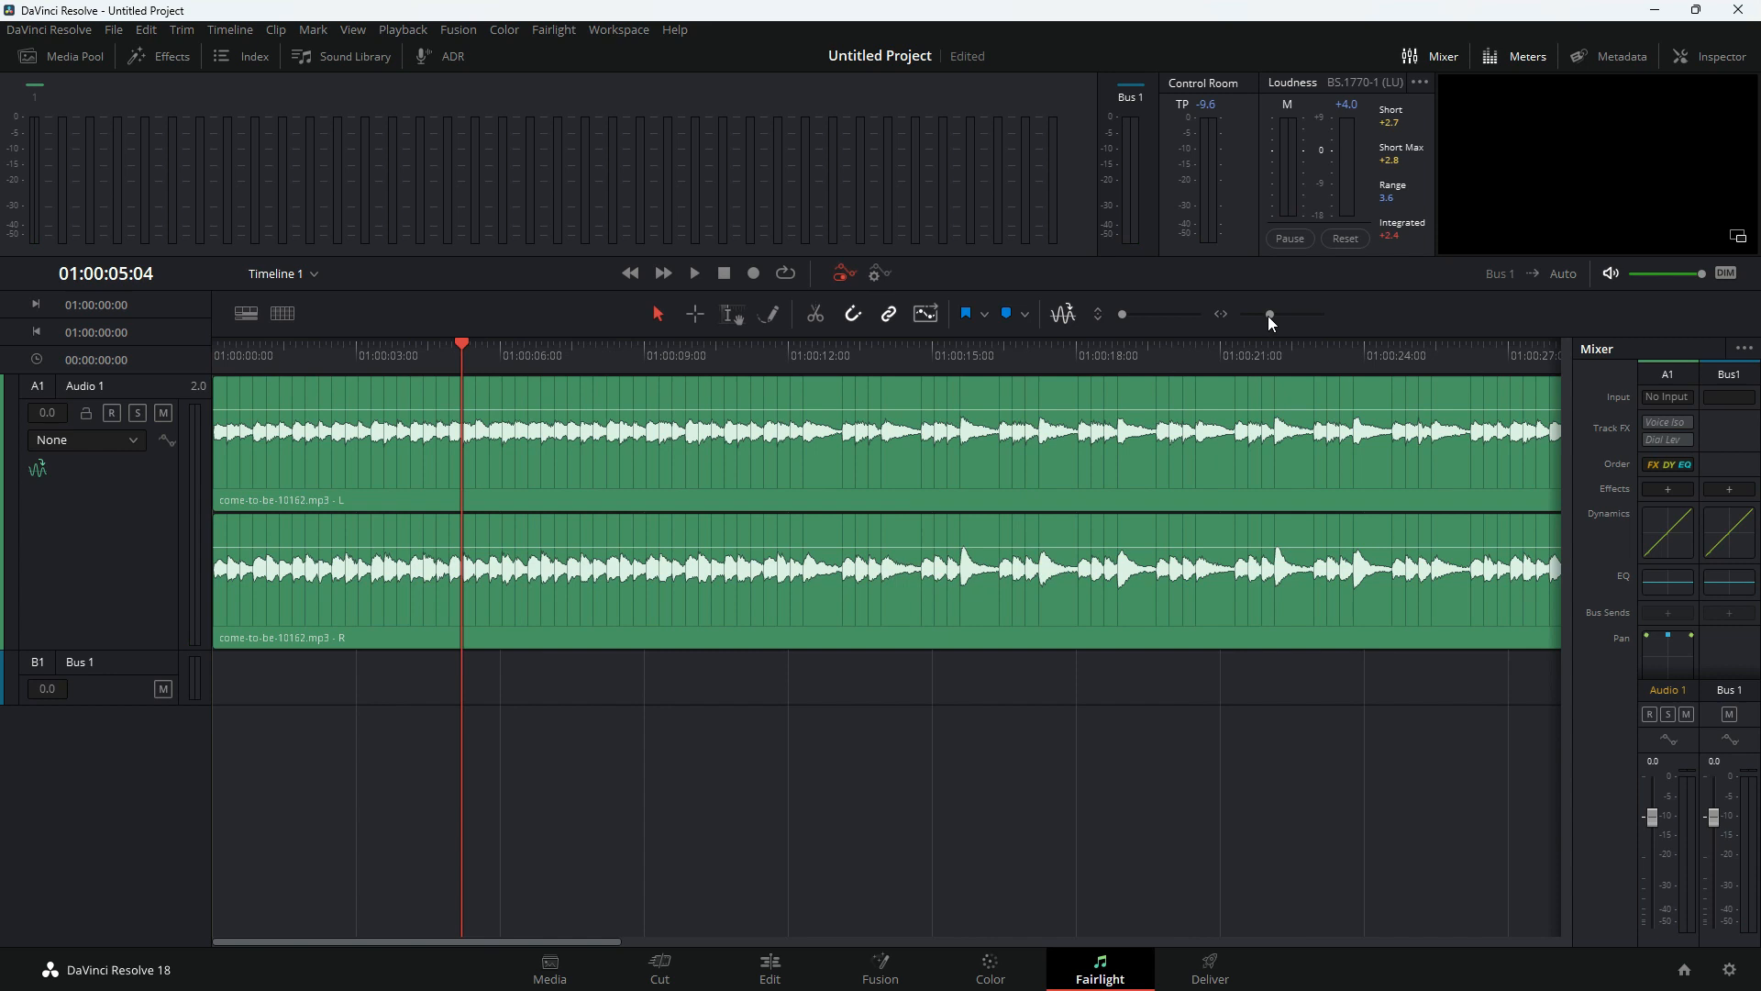
# Play back part of the music clip while lowering the monitoring volume to about -7.6 dB
pyautogui.click(695, 274)
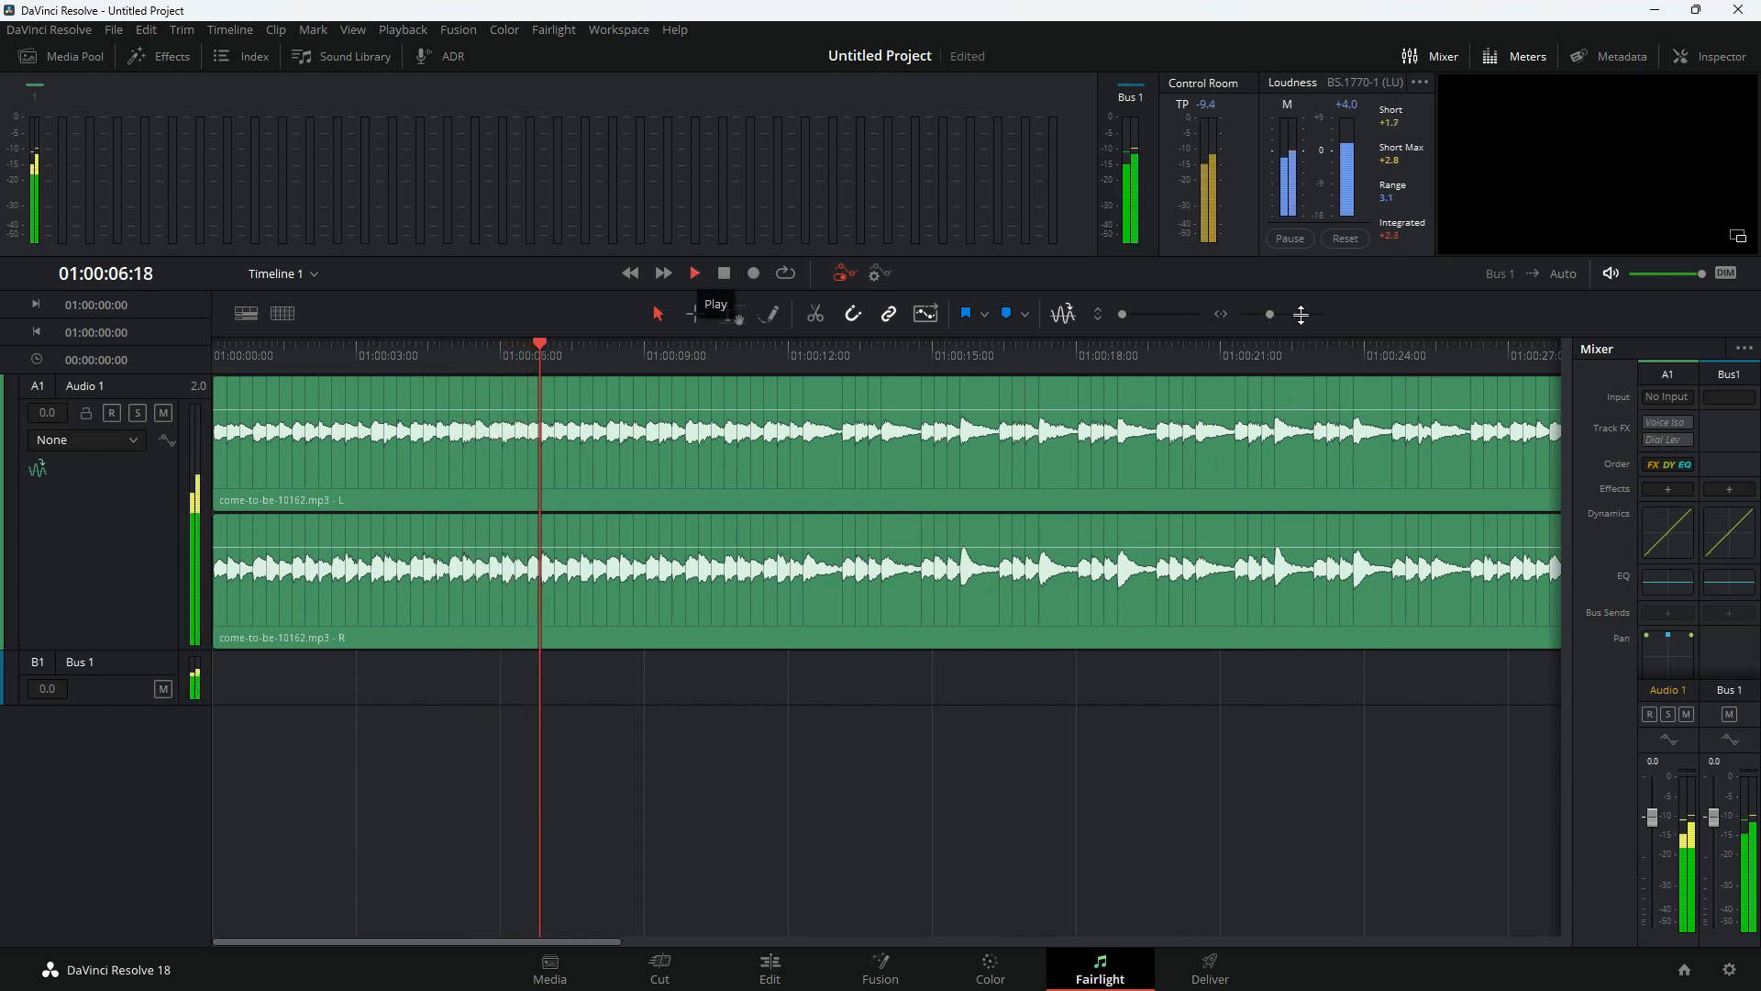
pyautogui.moveTo(1704, 275); pyautogui.dragTo(1686, 273)
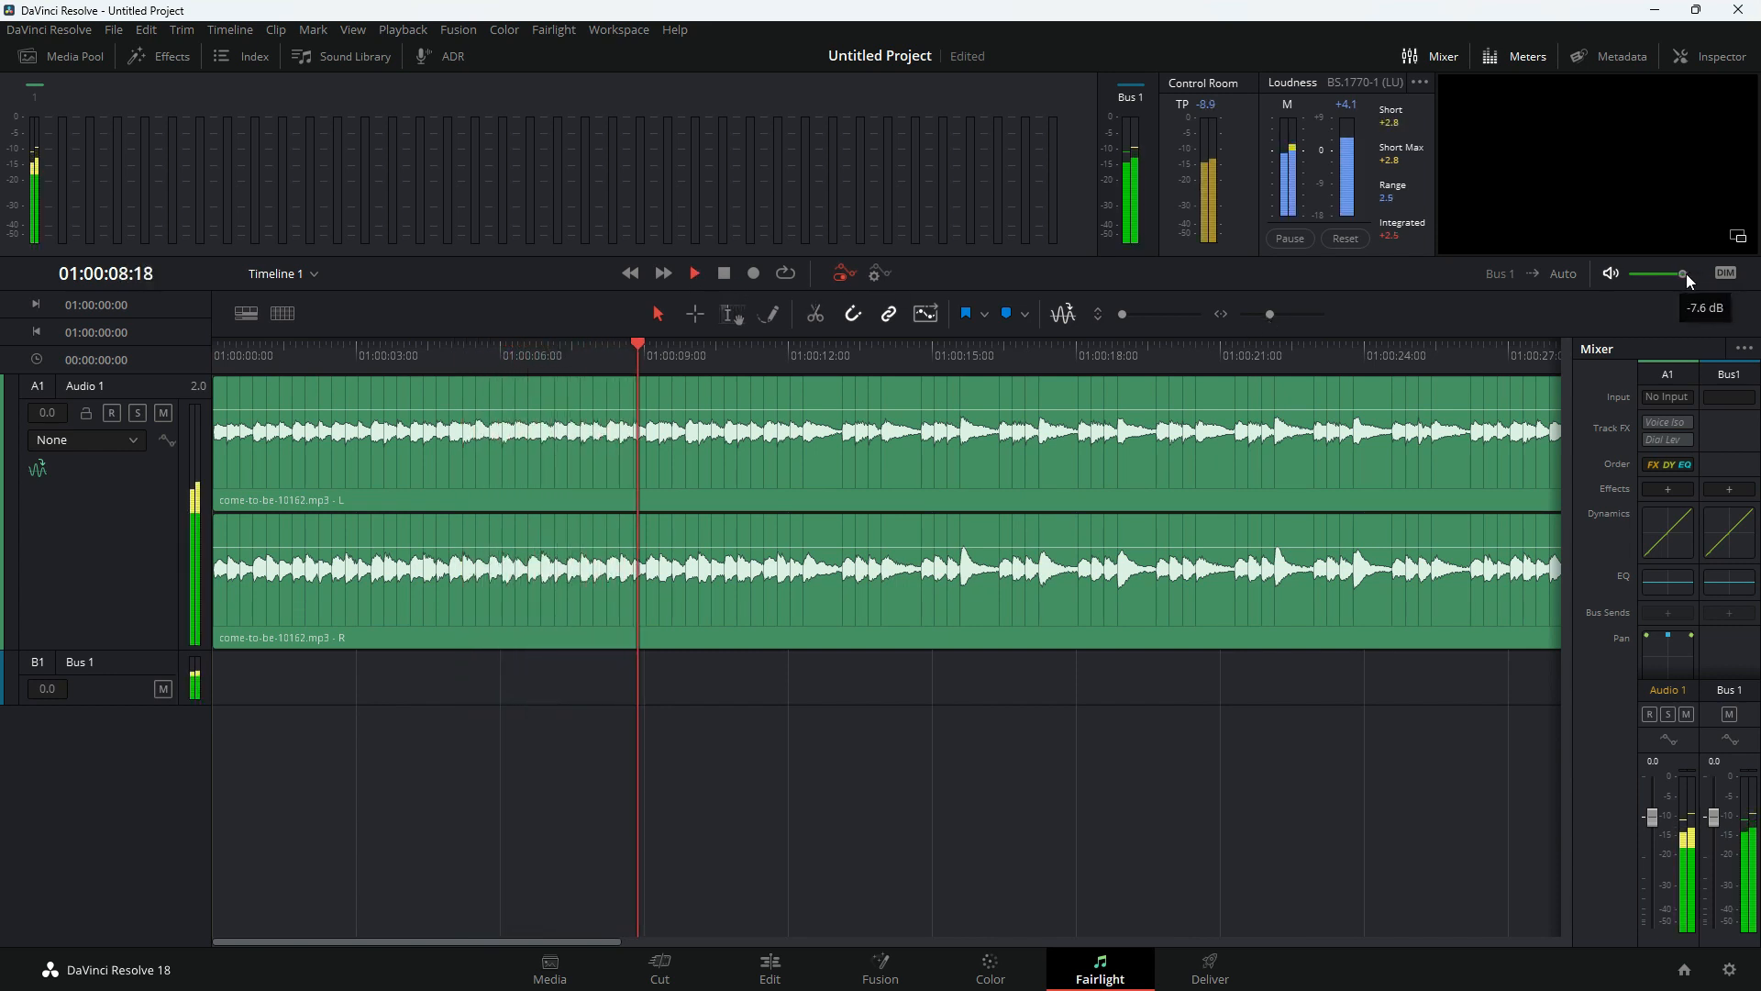
pyautogui.click(725, 274)
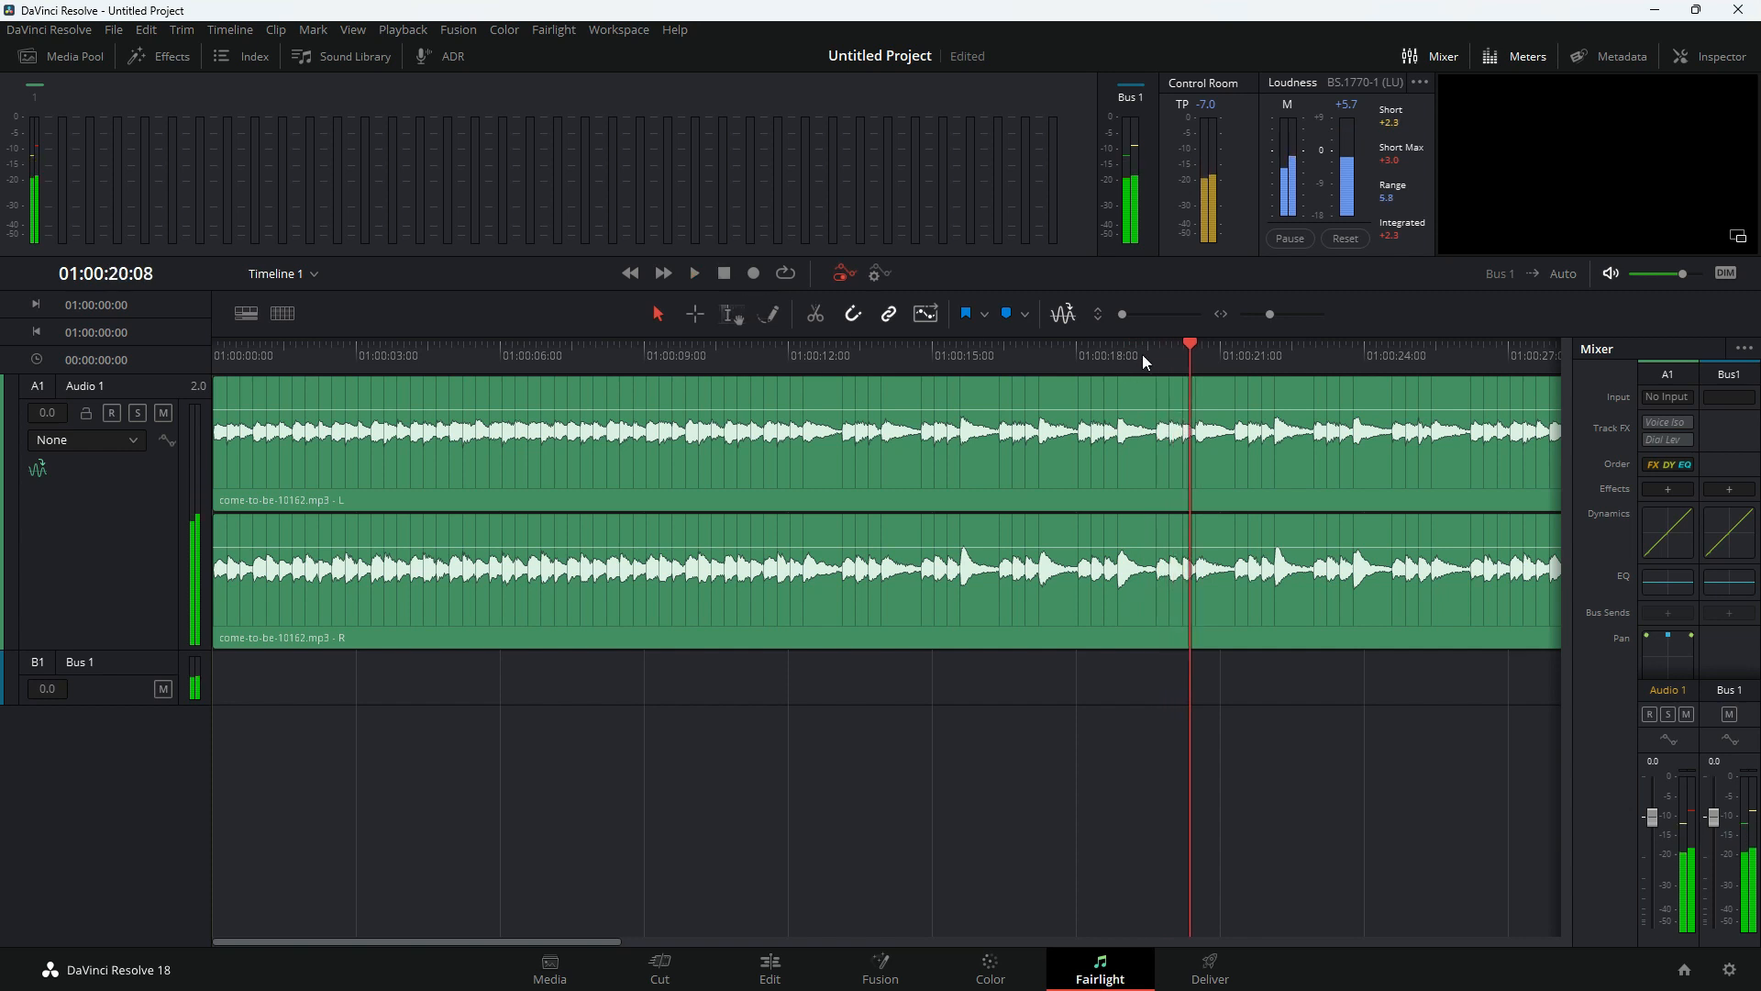
# Split the music clip at 01:00:07:09 and ripple delete the part before the cut
pyautogui.moveTo(1187, 340); pyautogui.dragTo(566, 376)
pyautogui.click(608, 446)
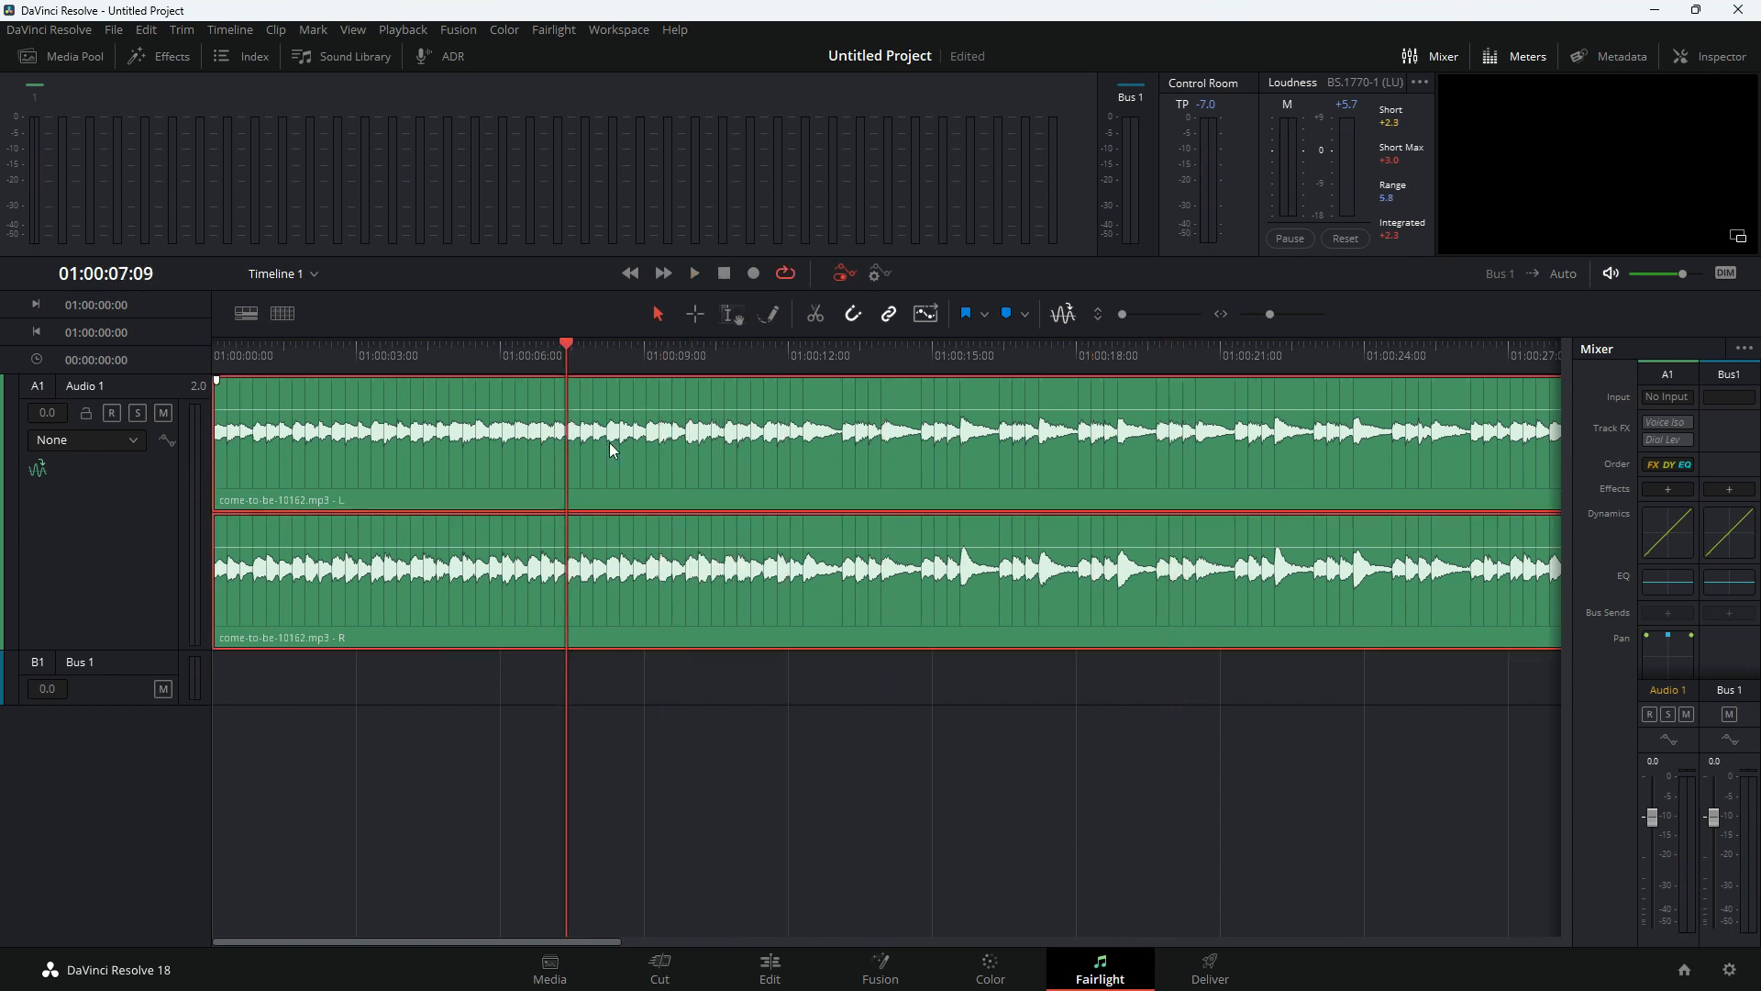
pyautogui.hotkey('ctrl', 'b')
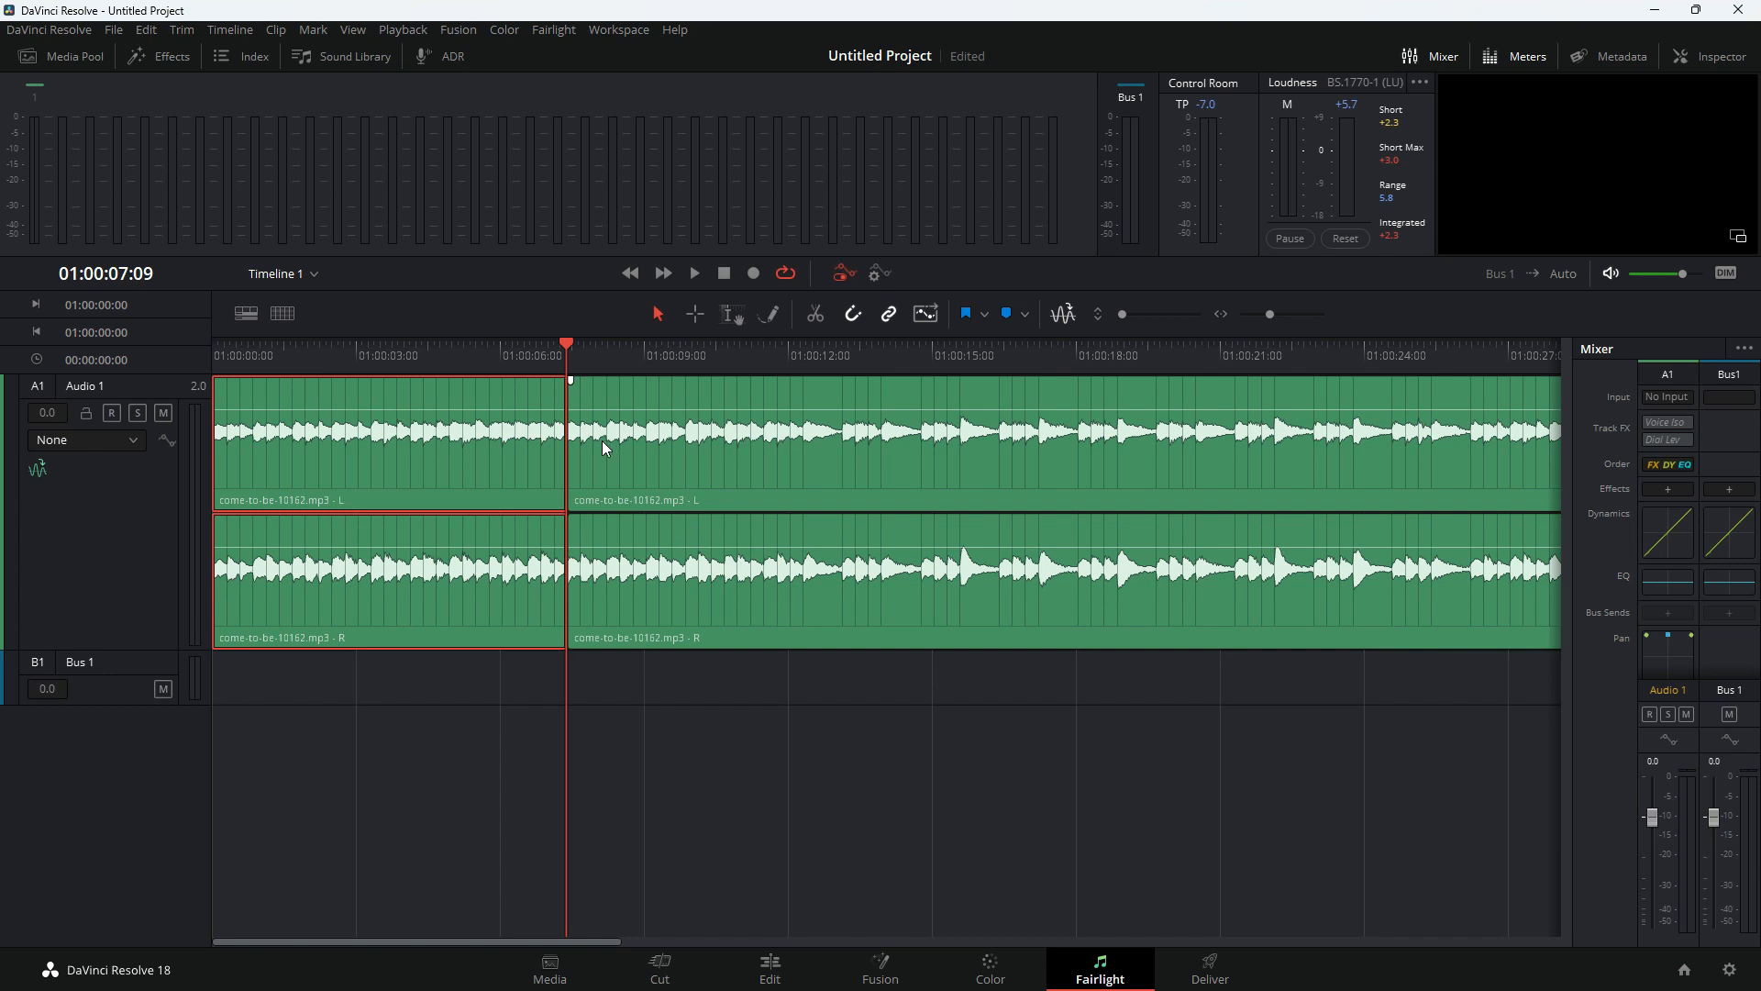
pyautogui.hotkey('ctrl', 'z')
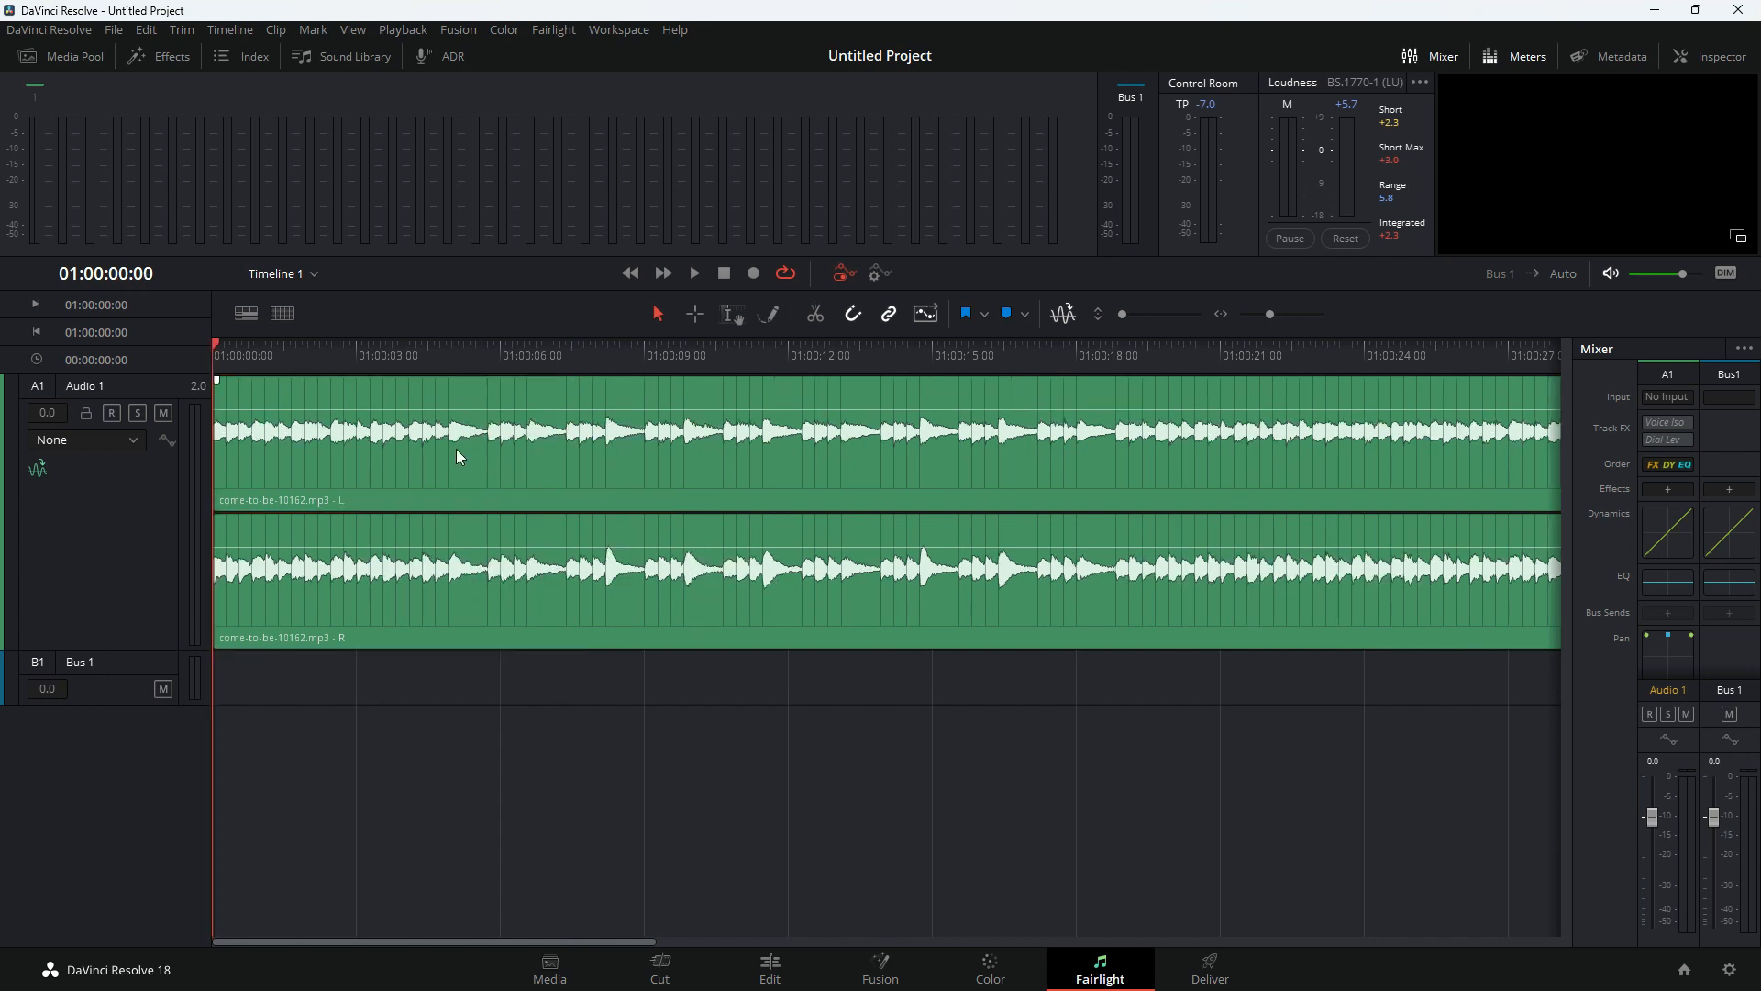
# Add timeline markers at the clip's start and on the first transients, at 01:00:00:06 and 01:00:00:13
pyautogui.click(1007, 315)
pyautogui.press('Right')
pyautogui.press('Right')
pyautogui.press('Right')
pyautogui.press('Right')
pyautogui.press('Right')
pyautogui.press('Right')
pyautogui.press('m')
pyautogui.press('Right')
pyautogui.press('Right')
pyautogui.press('Right')
pyautogui.press('Right')
pyautogui.press('Right')
pyautogui.press('Right')
pyautogui.press('Right')
pyautogui.press('m')
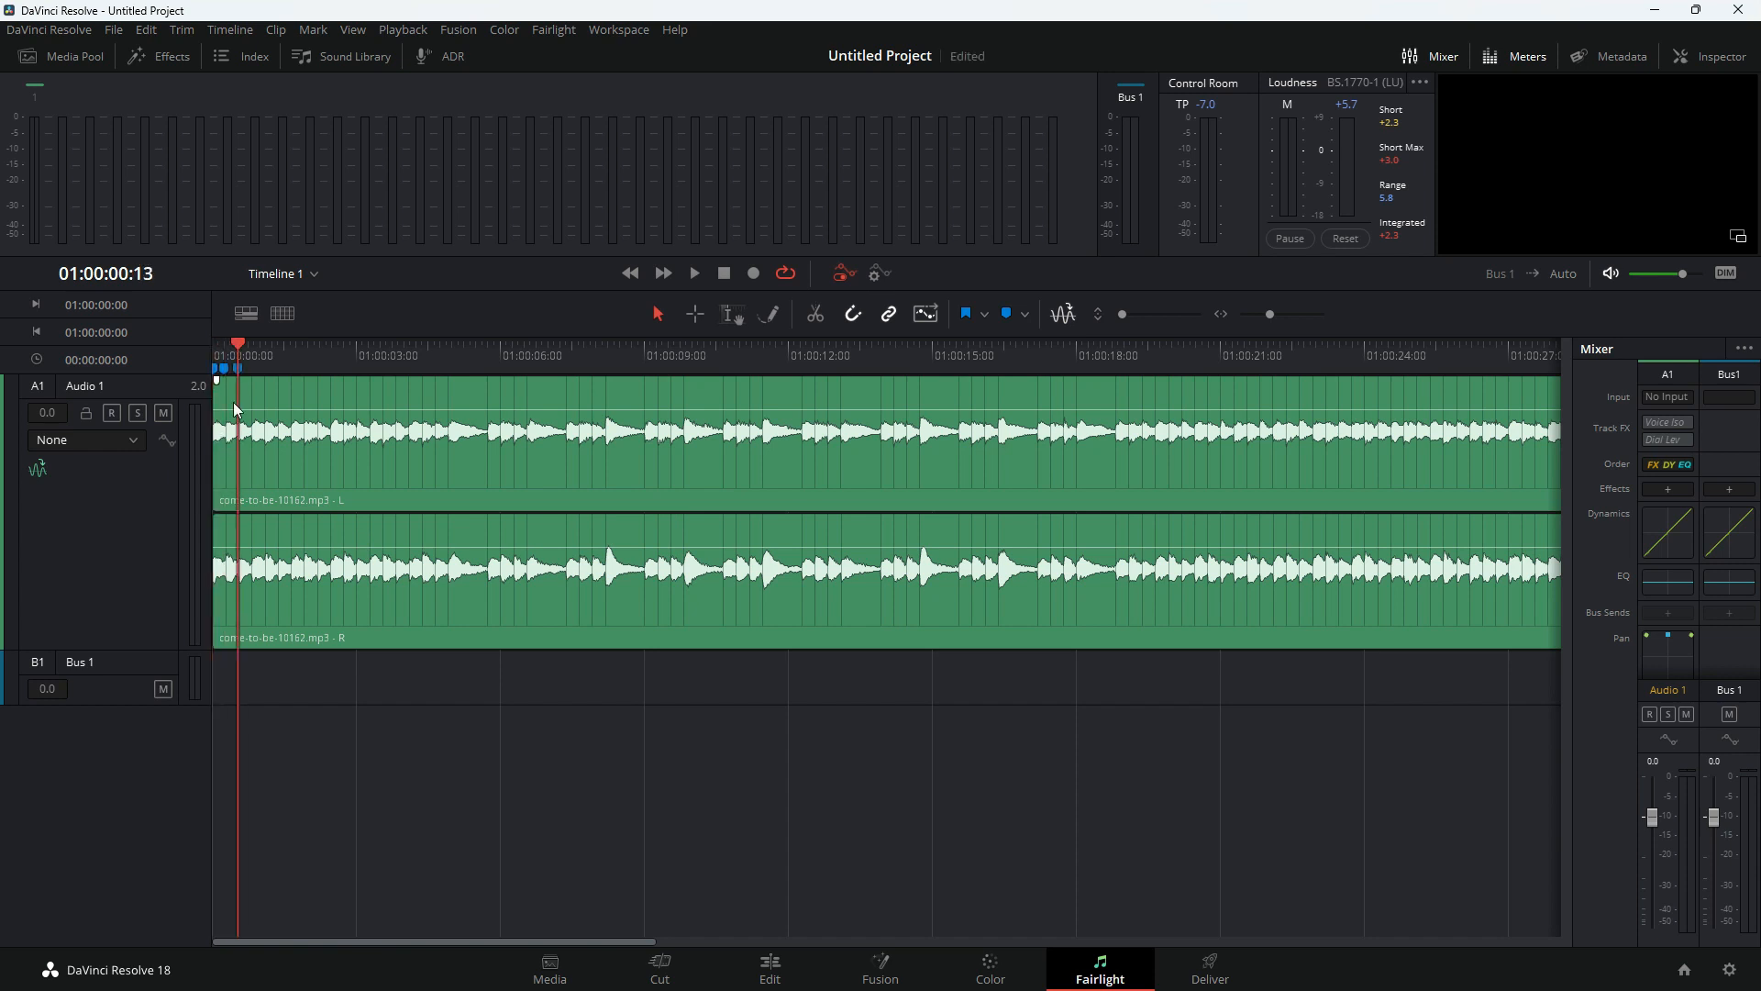
# Remove all timeline markers and return the playhead to the start of the timeline
pyautogui.hotkey('ctrl', 's')
pyautogui.rightClick(239, 367)
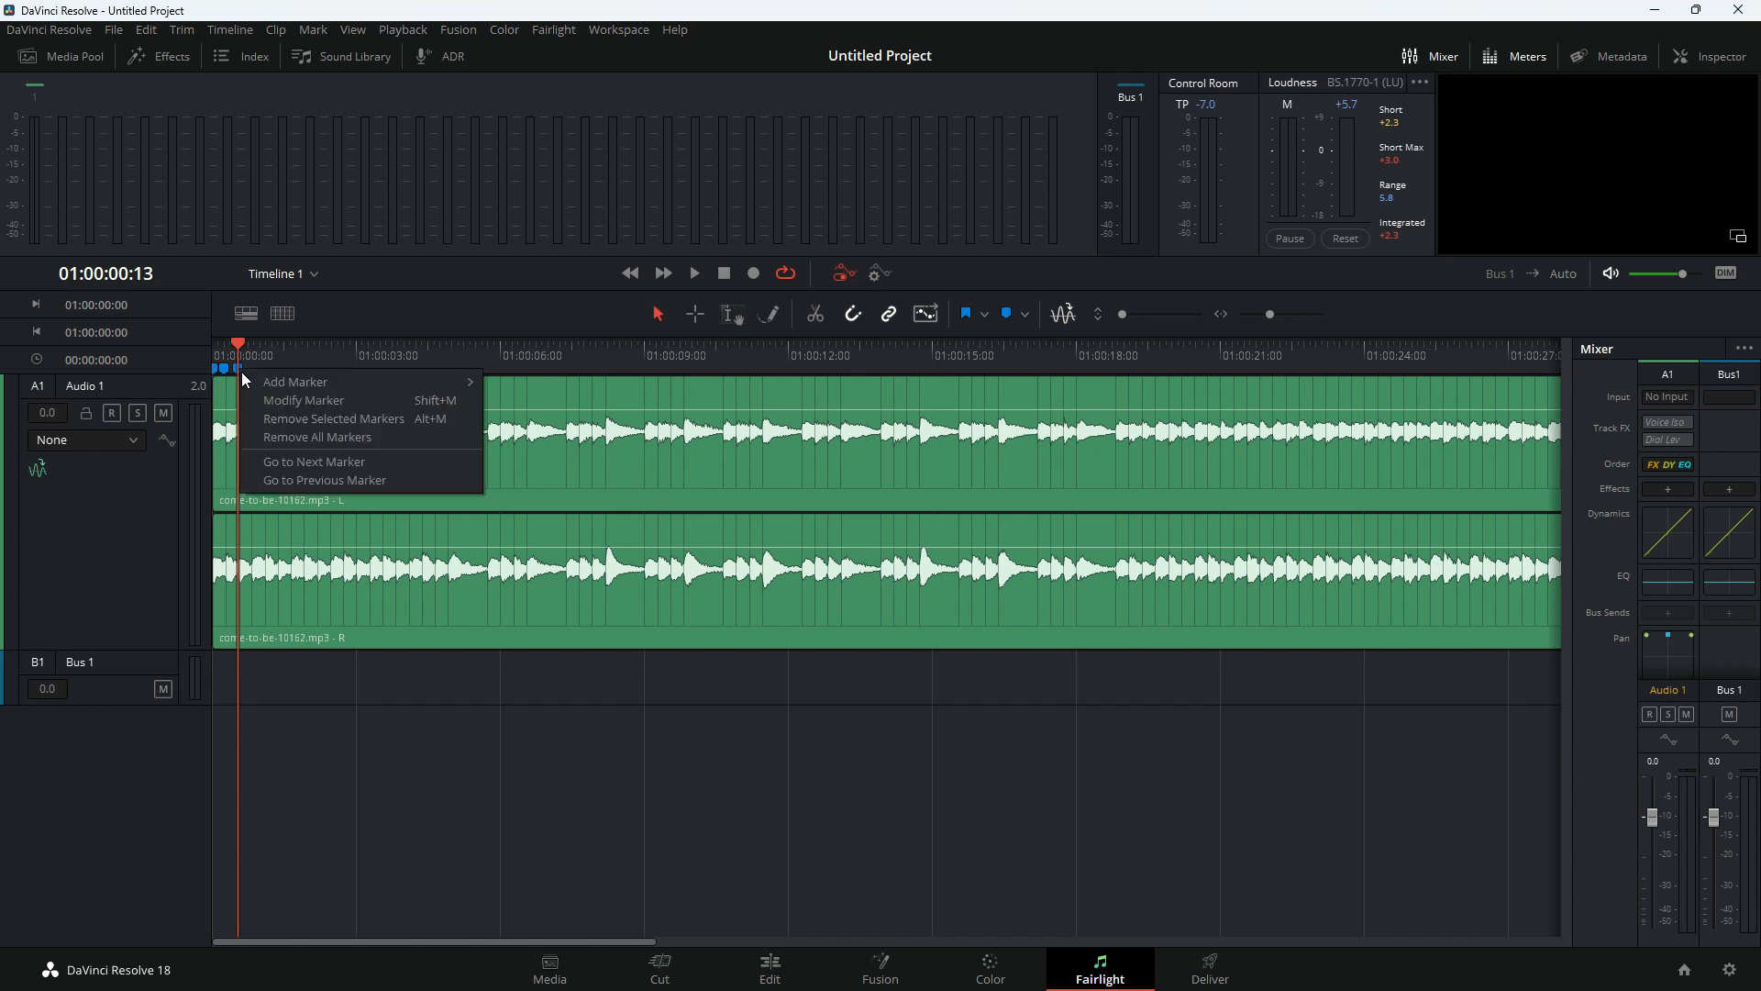
pyautogui.click(317, 433)
pyautogui.press('Home')
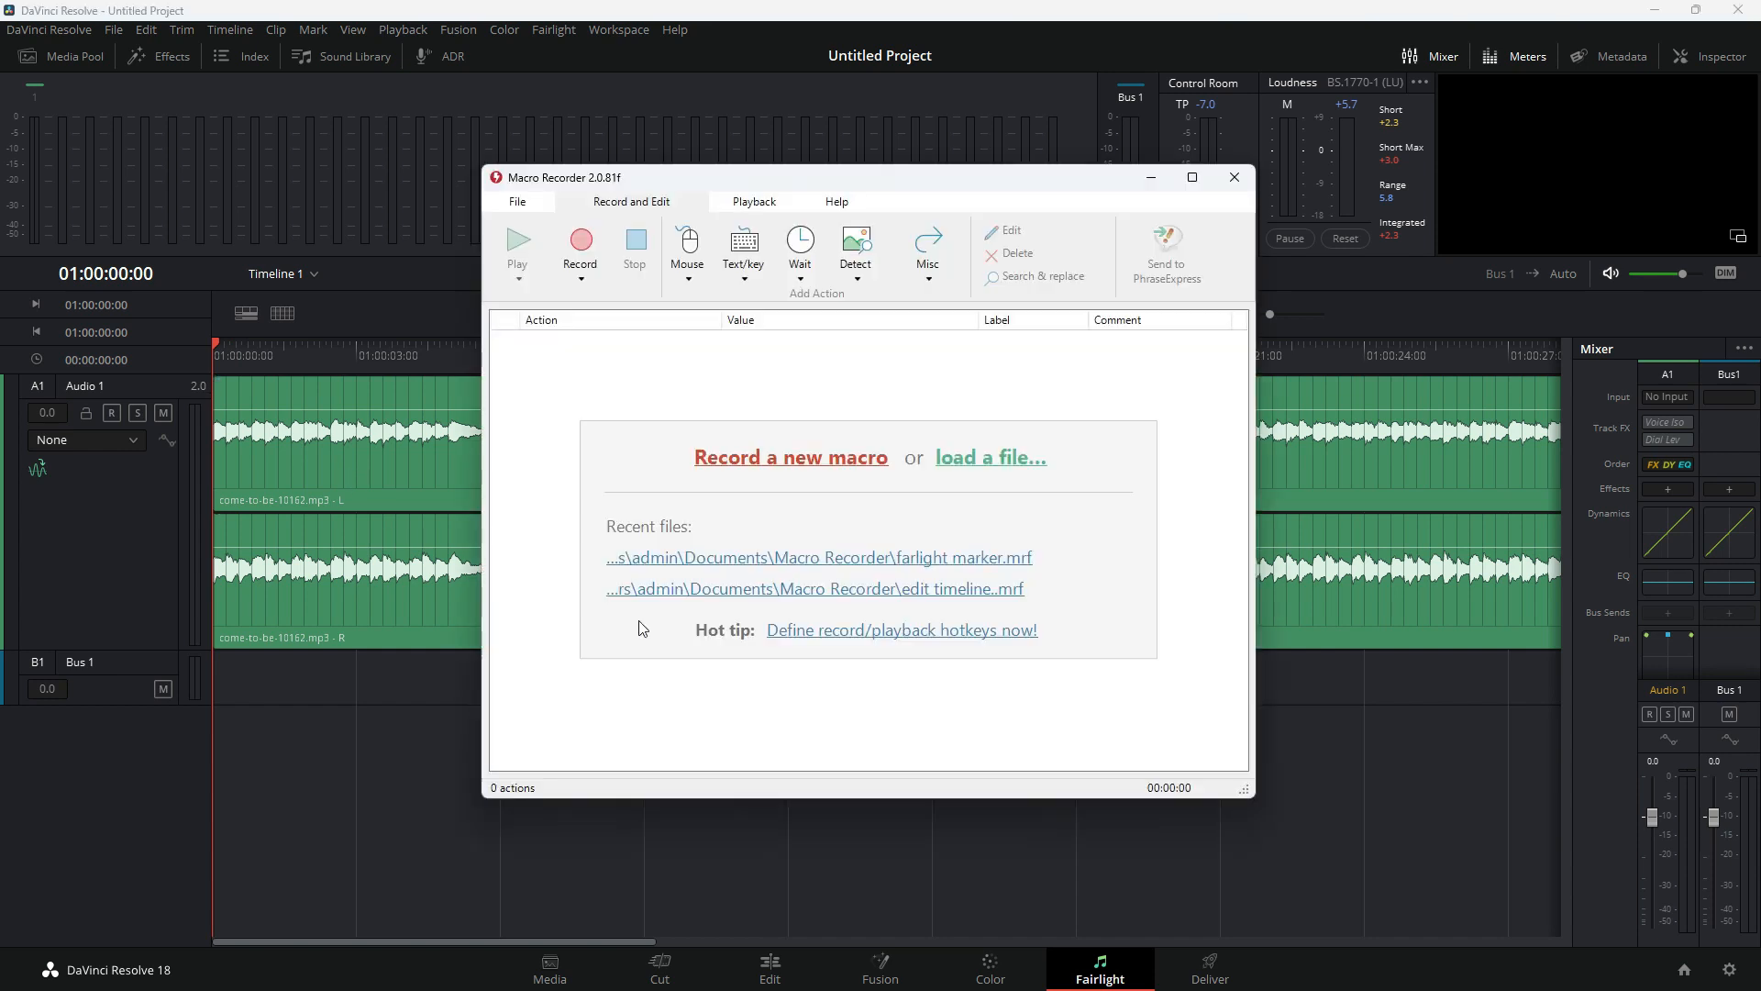
# Record a macro in Macro Recorder that adds a marker in DaVinci Resolve and jumps to the next transient
pyautogui.click(590, 256)
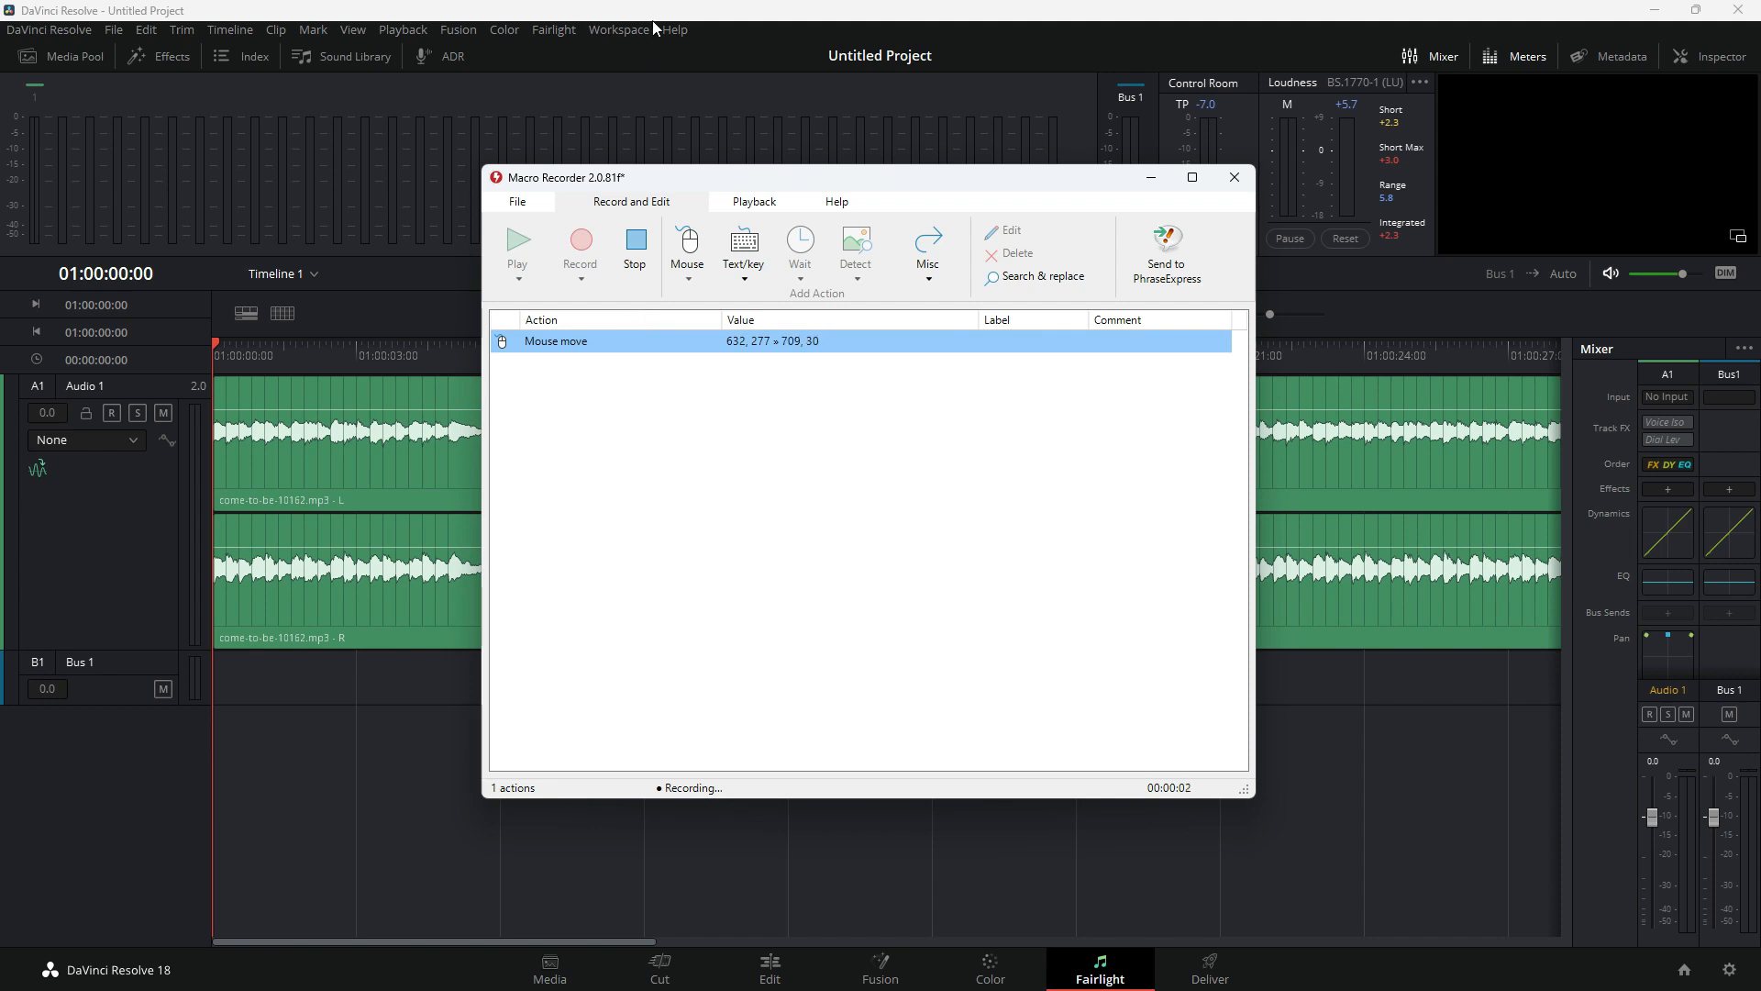
pyautogui.click(337, 752)
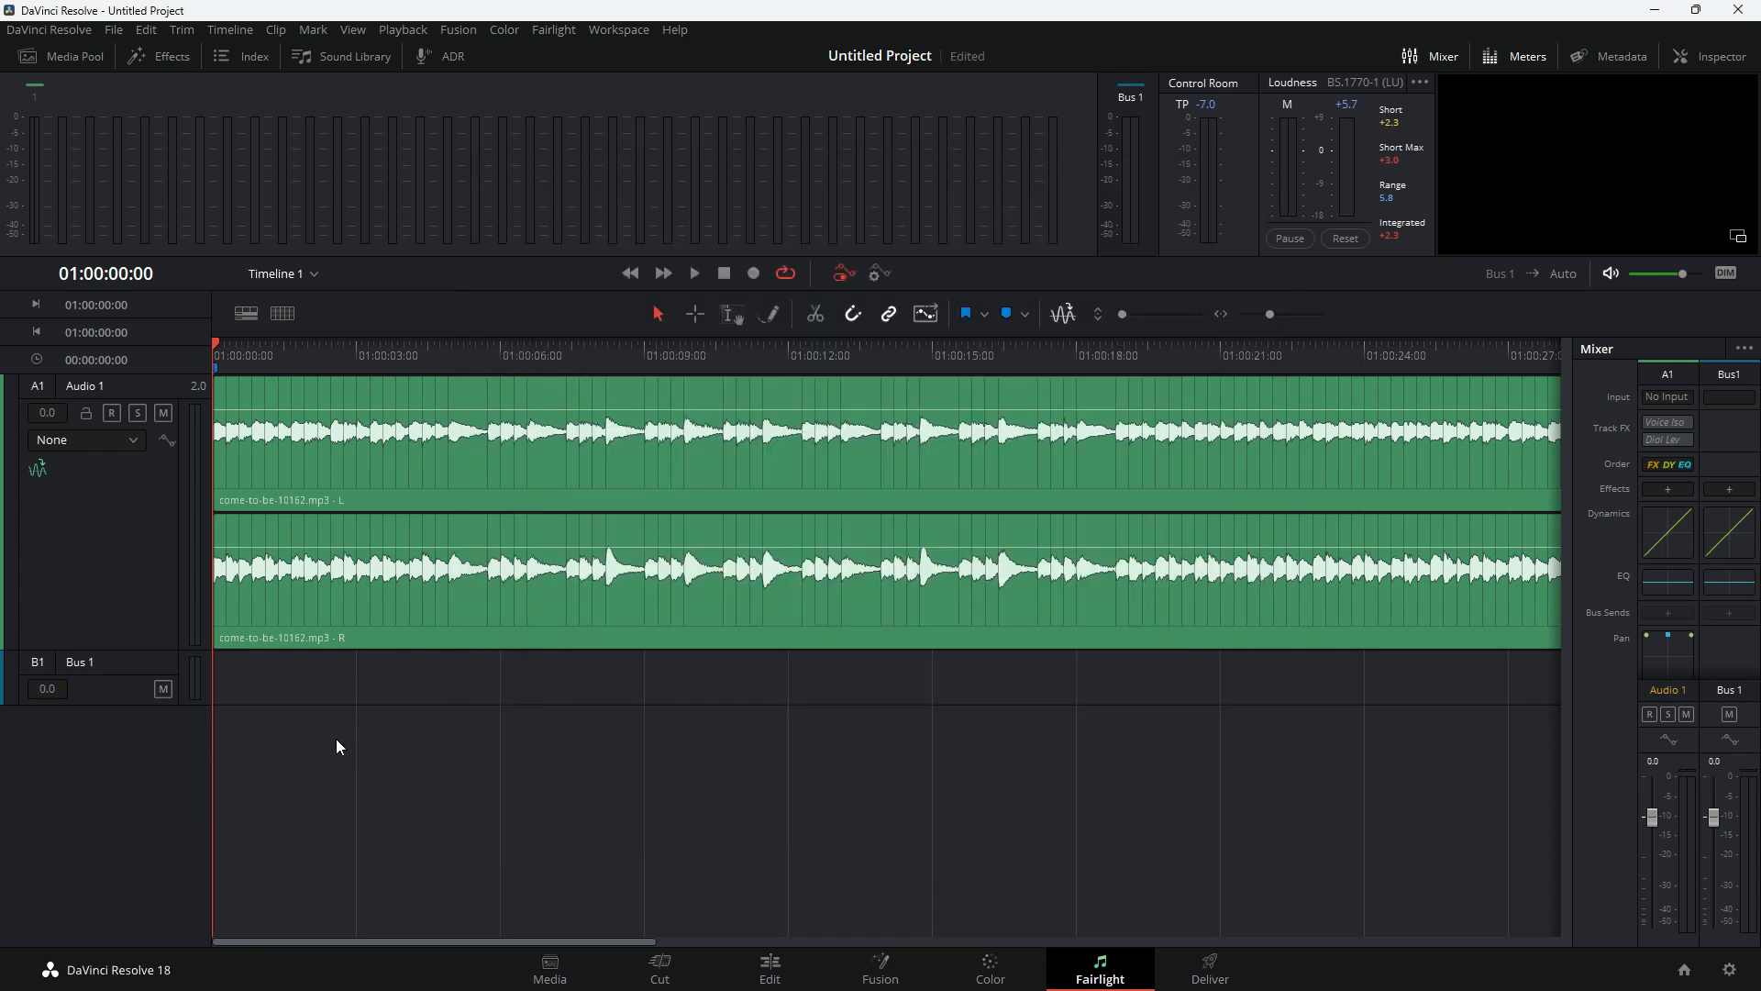
pyautogui.press('space')
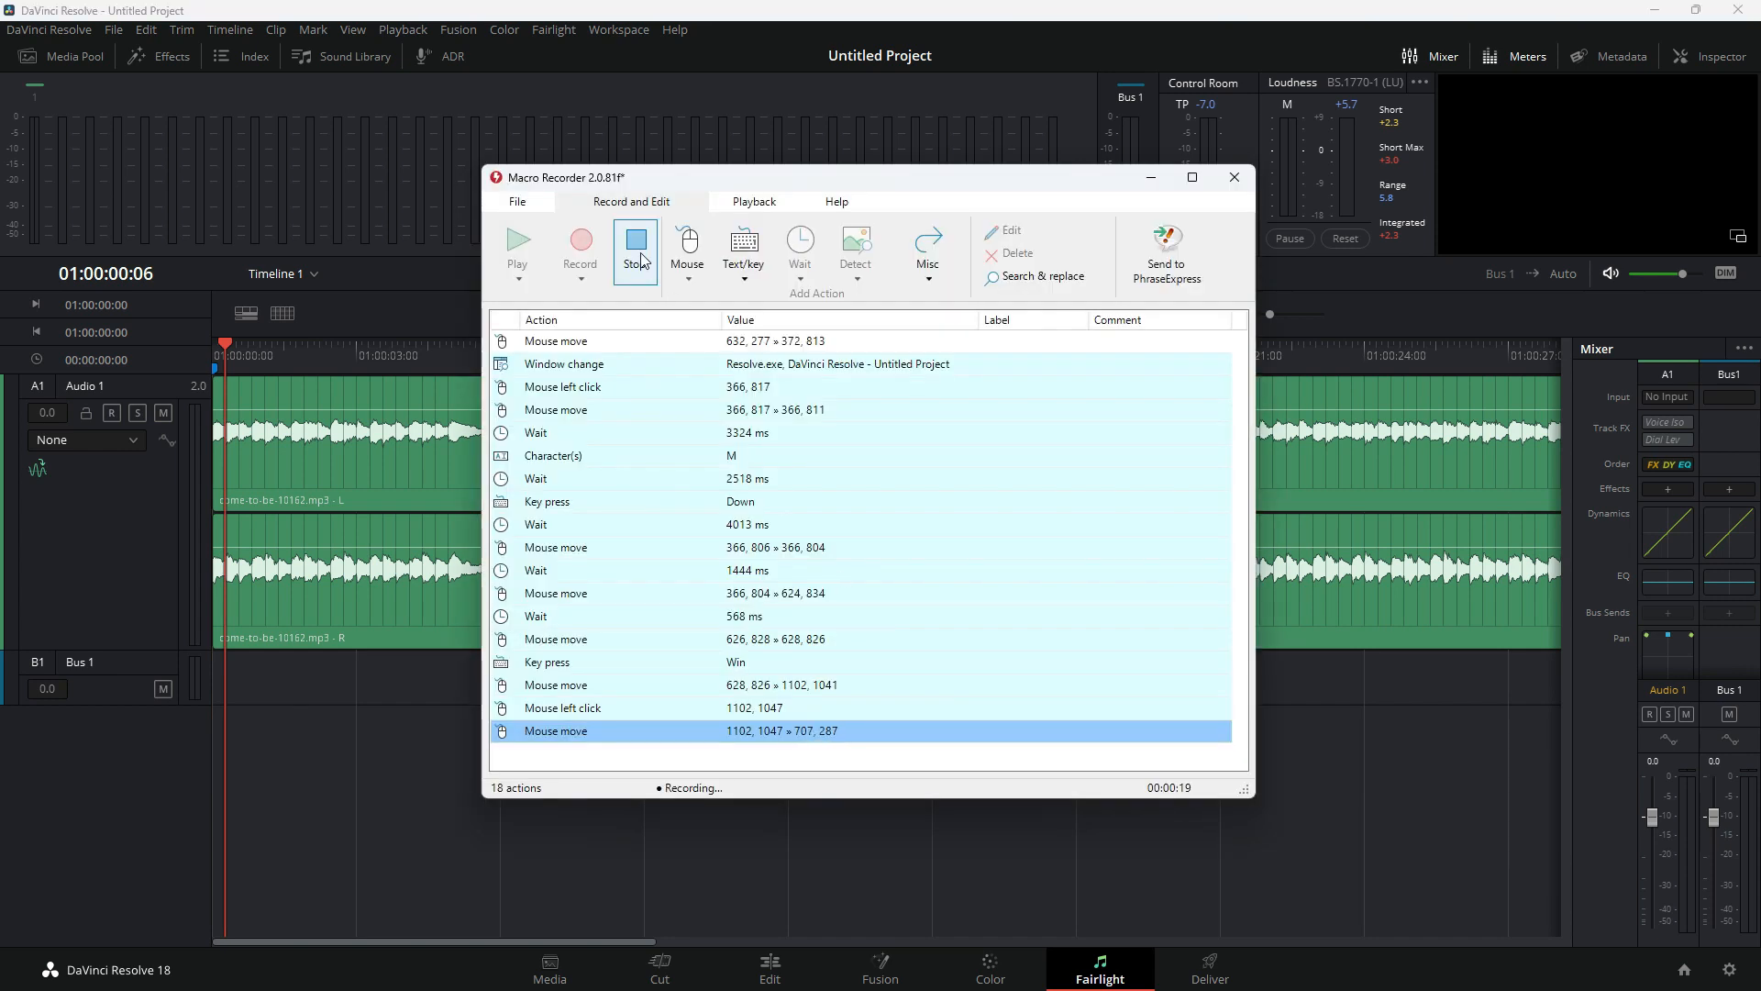
pyautogui.click(638, 250)
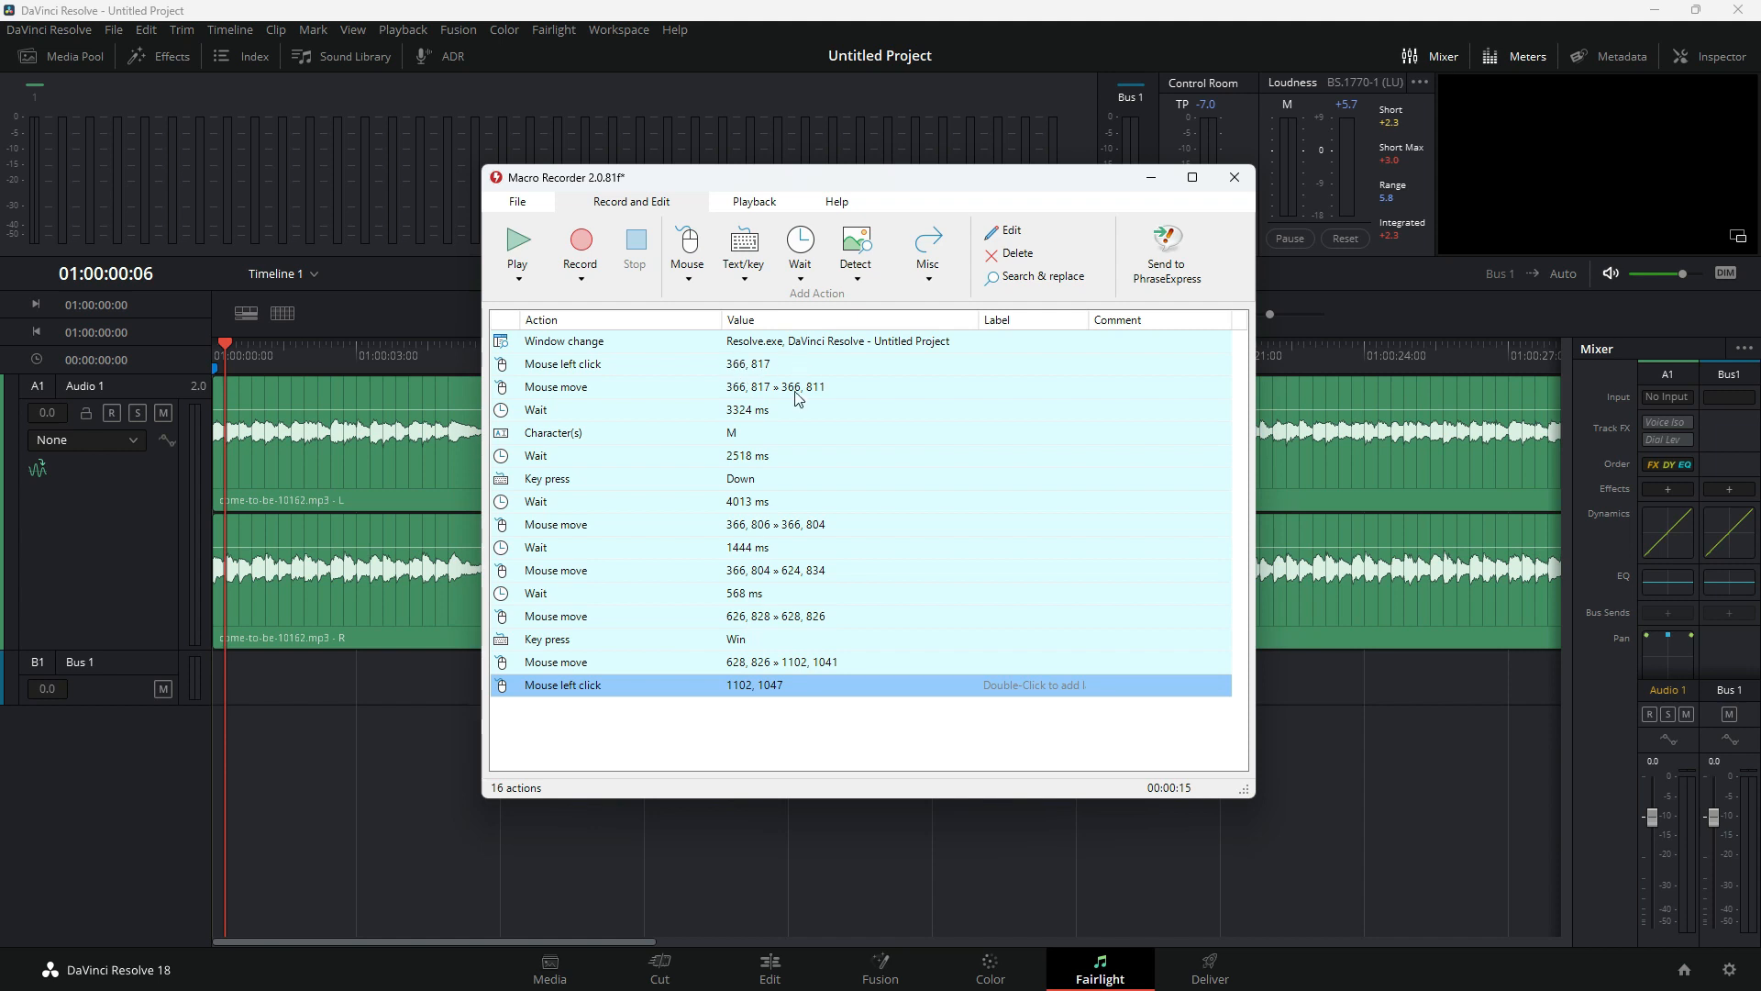
# Delete all the wait actions from the recorded macro
pyautogui.click(758, 410)
pyautogui.keyDown('ctrl'); pyautogui.click(759, 456); pyautogui.keyUp('ctrl')
pyautogui.keyDown('ctrl'); pyautogui.click(761, 501); pyautogui.keyUp('ctrl')
pyautogui.keyDown('ctrl'); pyautogui.click(765, 548); pyautogui.keyUp('ctrl')
pyautogui.keyDown('ctrl'); pyautogui.click(768, 593); pyautogui.keyUp('ctrl')
pyautogui.rightClick(832, 589)
pyautogui.click(880, 619)
pyautogui.click(833, 523)
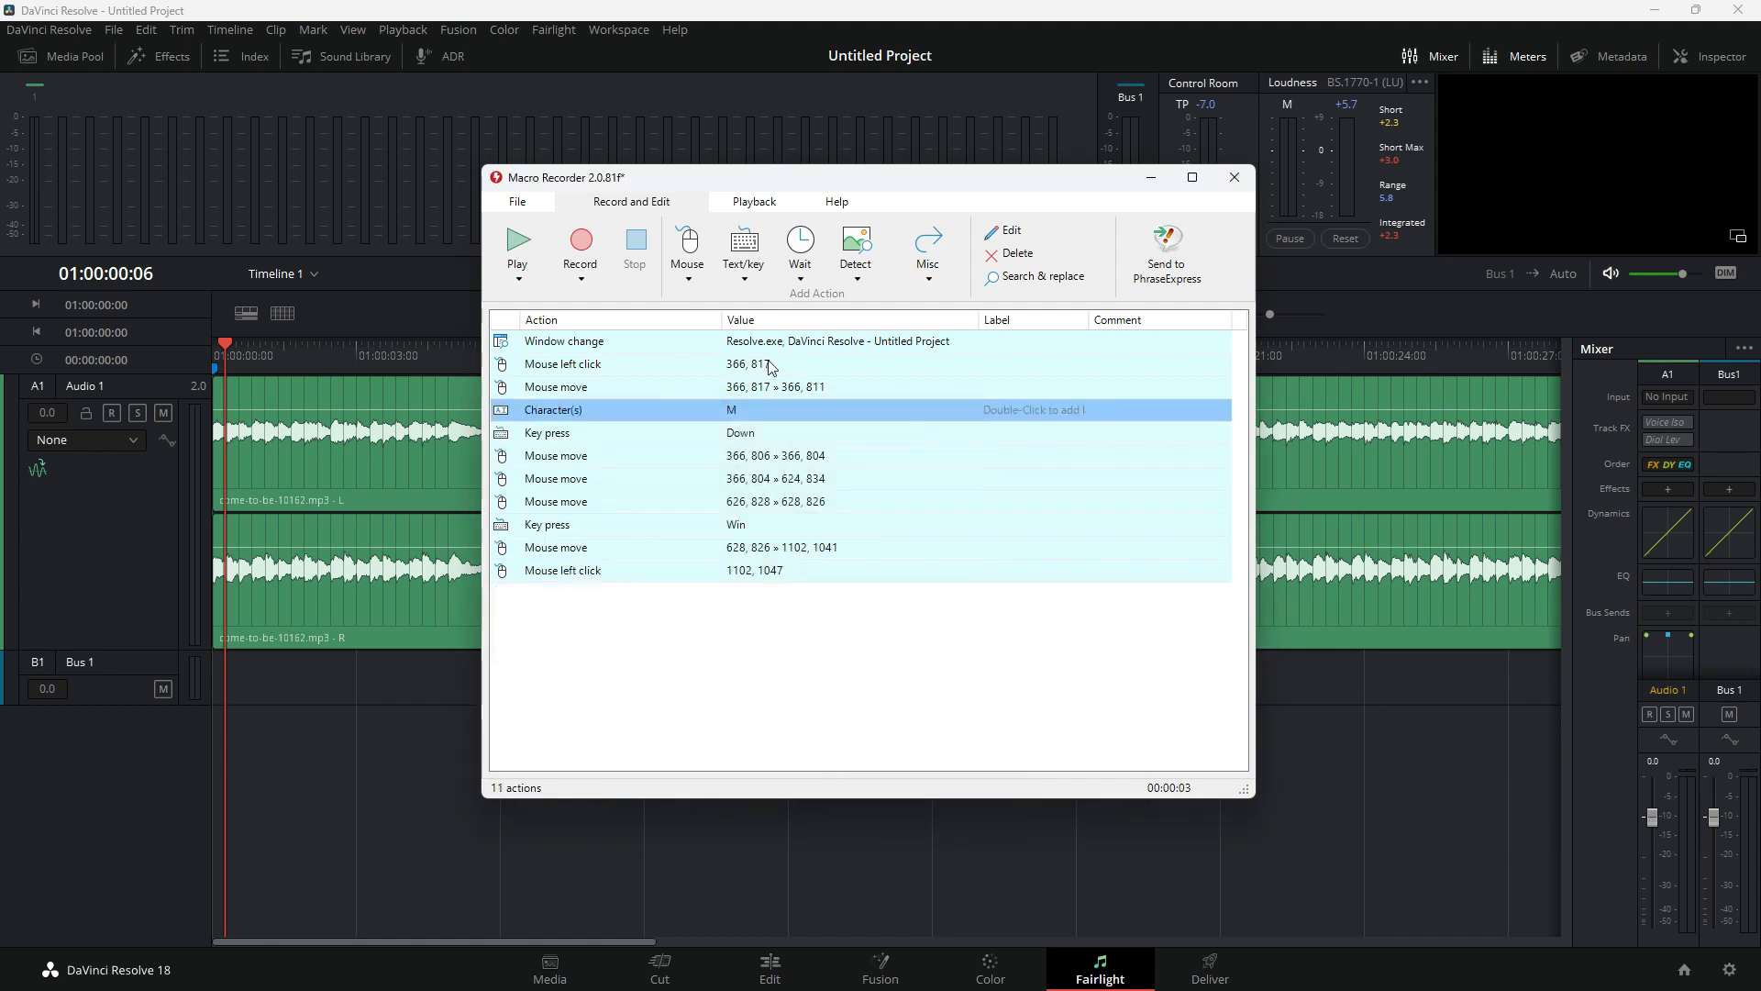
# Delete the mouse moves, mouse clicks and Win key action, keeping only the window change, M and Down actions
pyautogui.click(769, 365)
pyautogui.keyDown('ctrl'); pyautogui.click(770, 386); pyautogui.keyUp('ctrl')
pyautogui.keyDown('ctrl'); pyautogui.click(771, 456); pyautogui.keyUp('ctrl')
pyautogui.keyDown('ctrl'); pyautogui.click(771, 479); pyautogui.keyUp('ctrl')
pyautogui.keyDown('ctrl'); pyautogui.click(771, 505); pyautogui.keyUp('ctrl')
pyautogui.keyDown('ctrl'); pyautogui.click(791, 549); pyautogui.keyUp('ctrl')
pyautogui.click(827, 527)
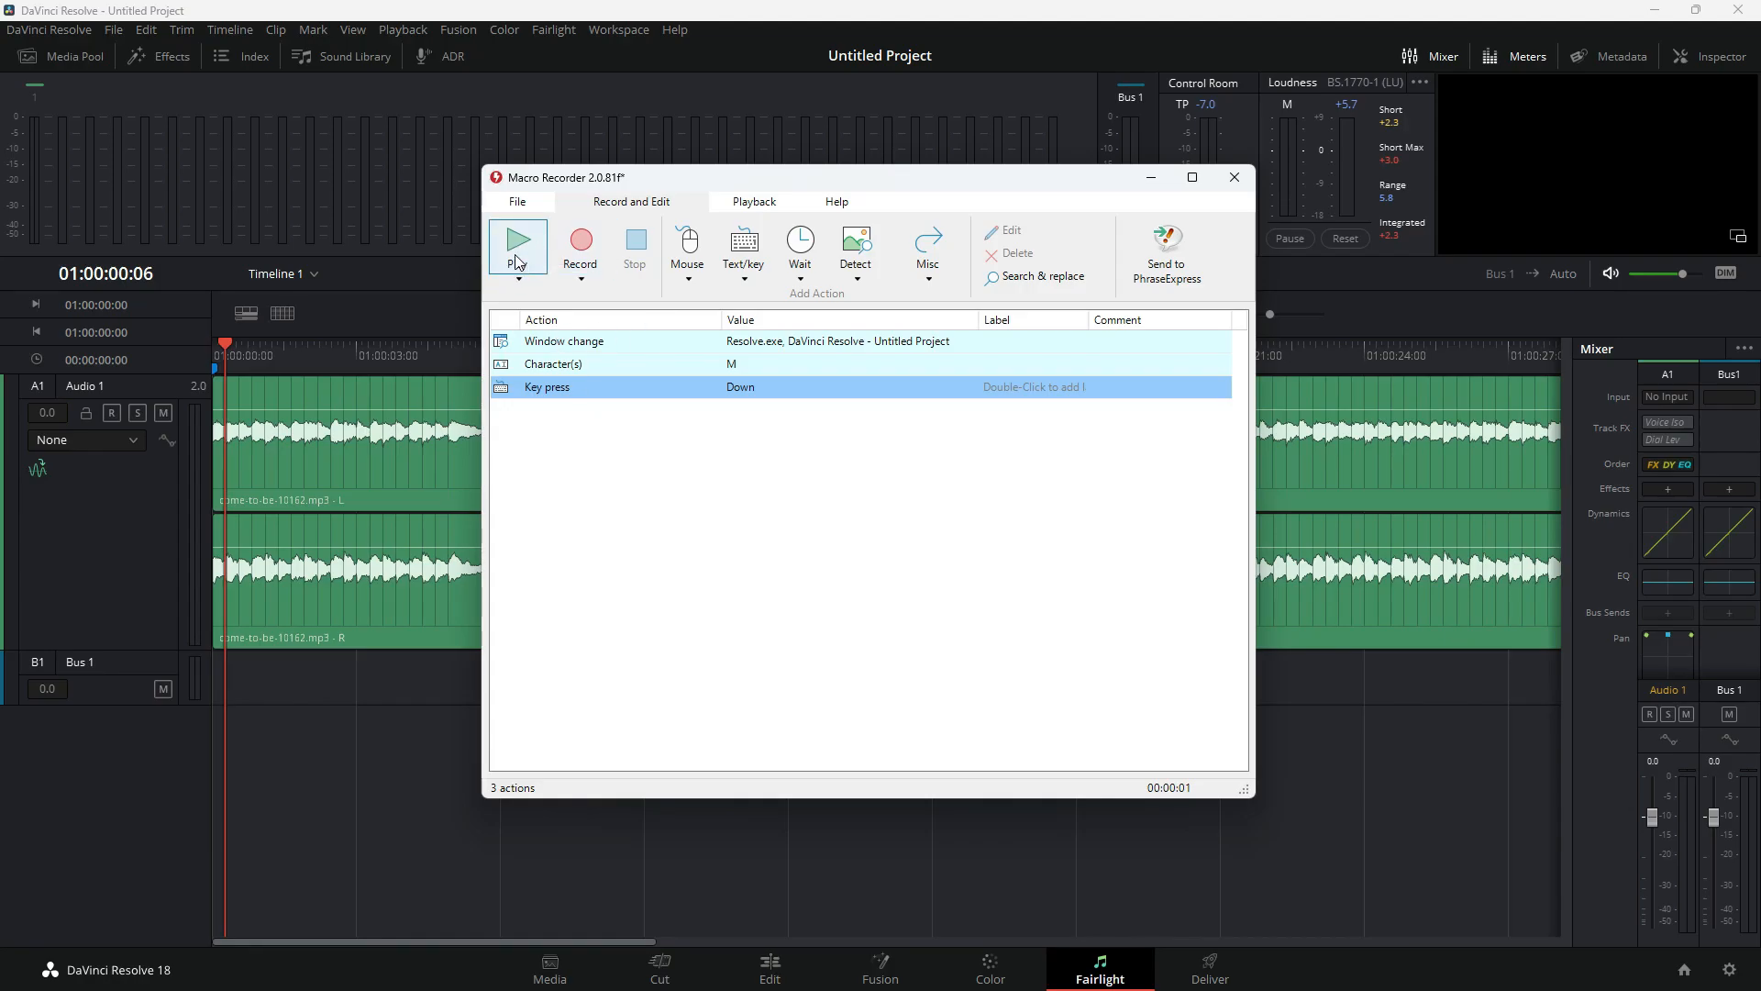
# Set the macro's repeat count to 10 and run it on the Resolve timeline
pyautogui.click(750, 204)
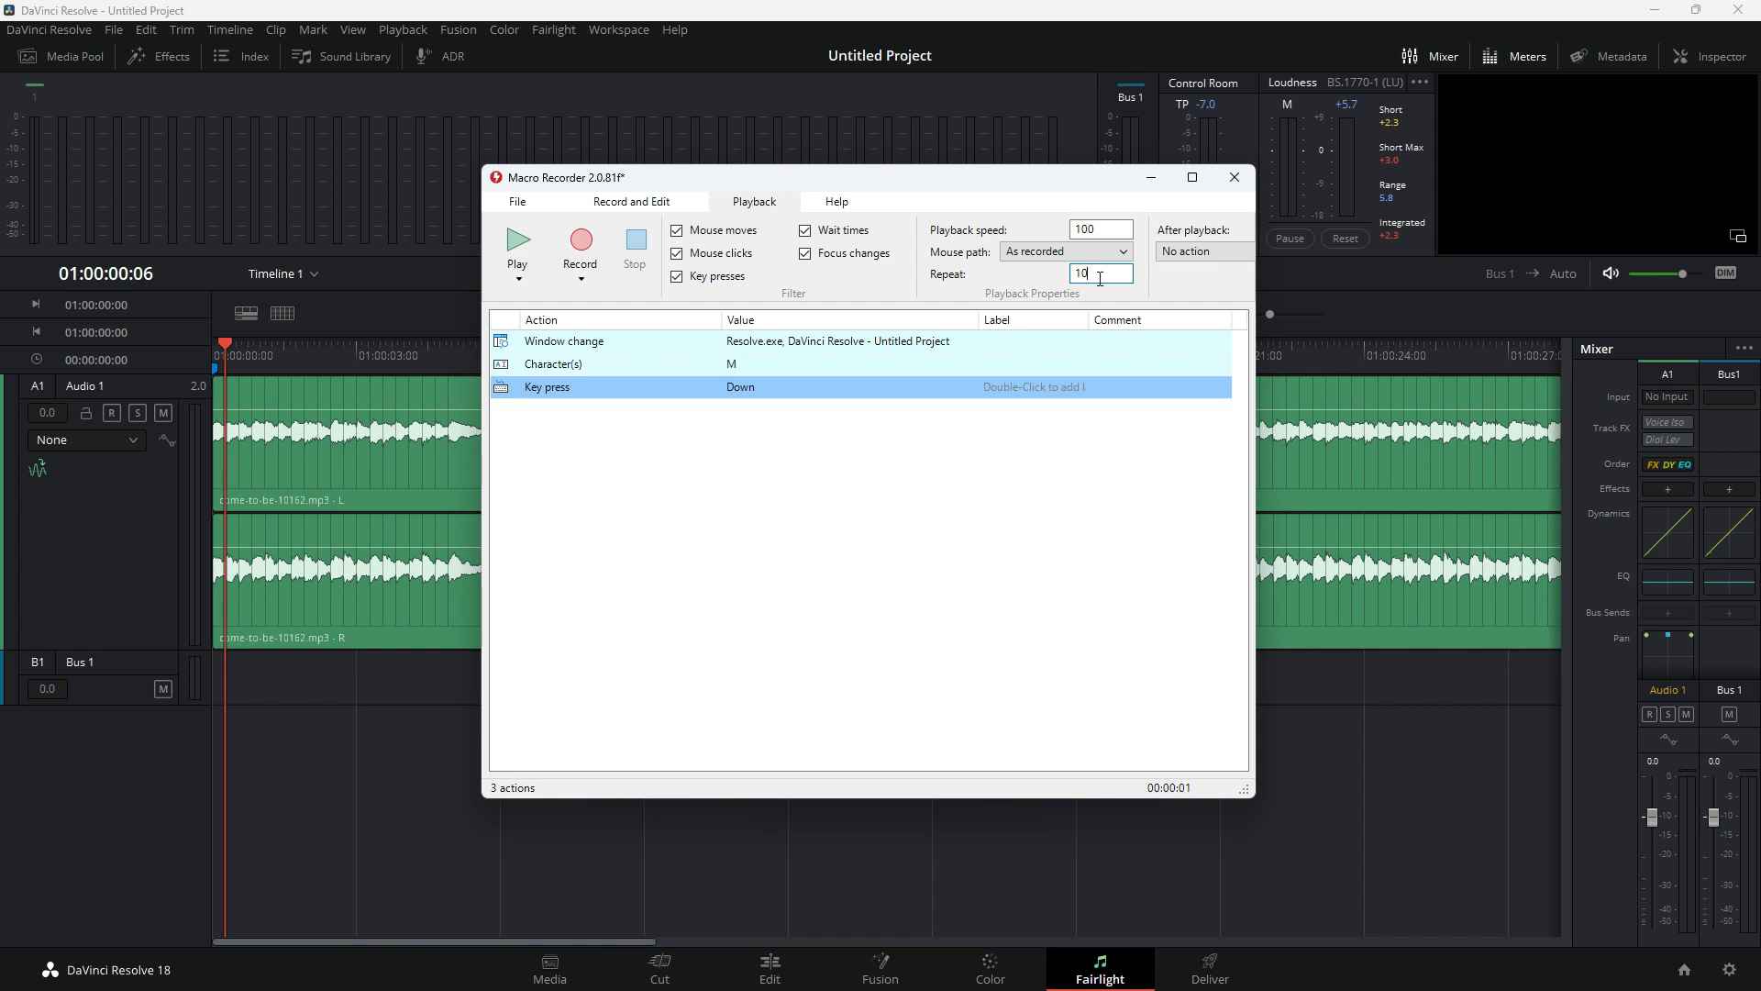
pyautogui.press('Return')
pyautogui.click(534, 248)
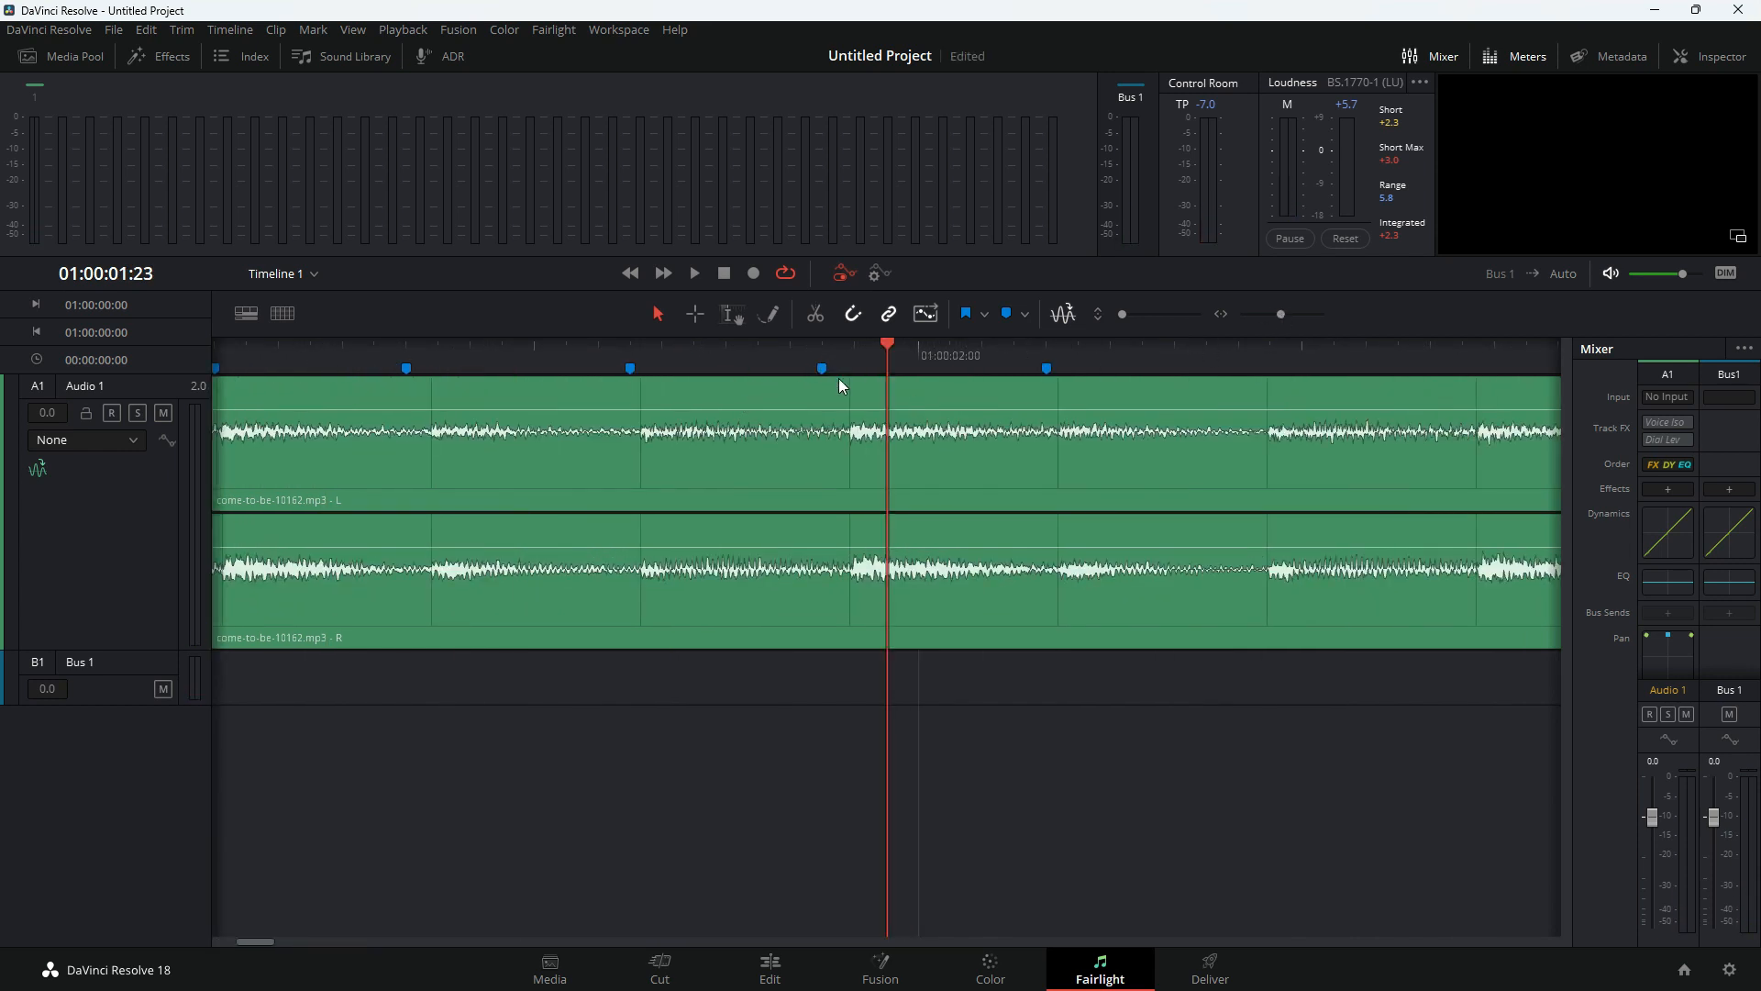
# Compare the placement of the marker near 01:00:01:21 with the adjacent transient in the waveform
pyautogui.click(853, 447)
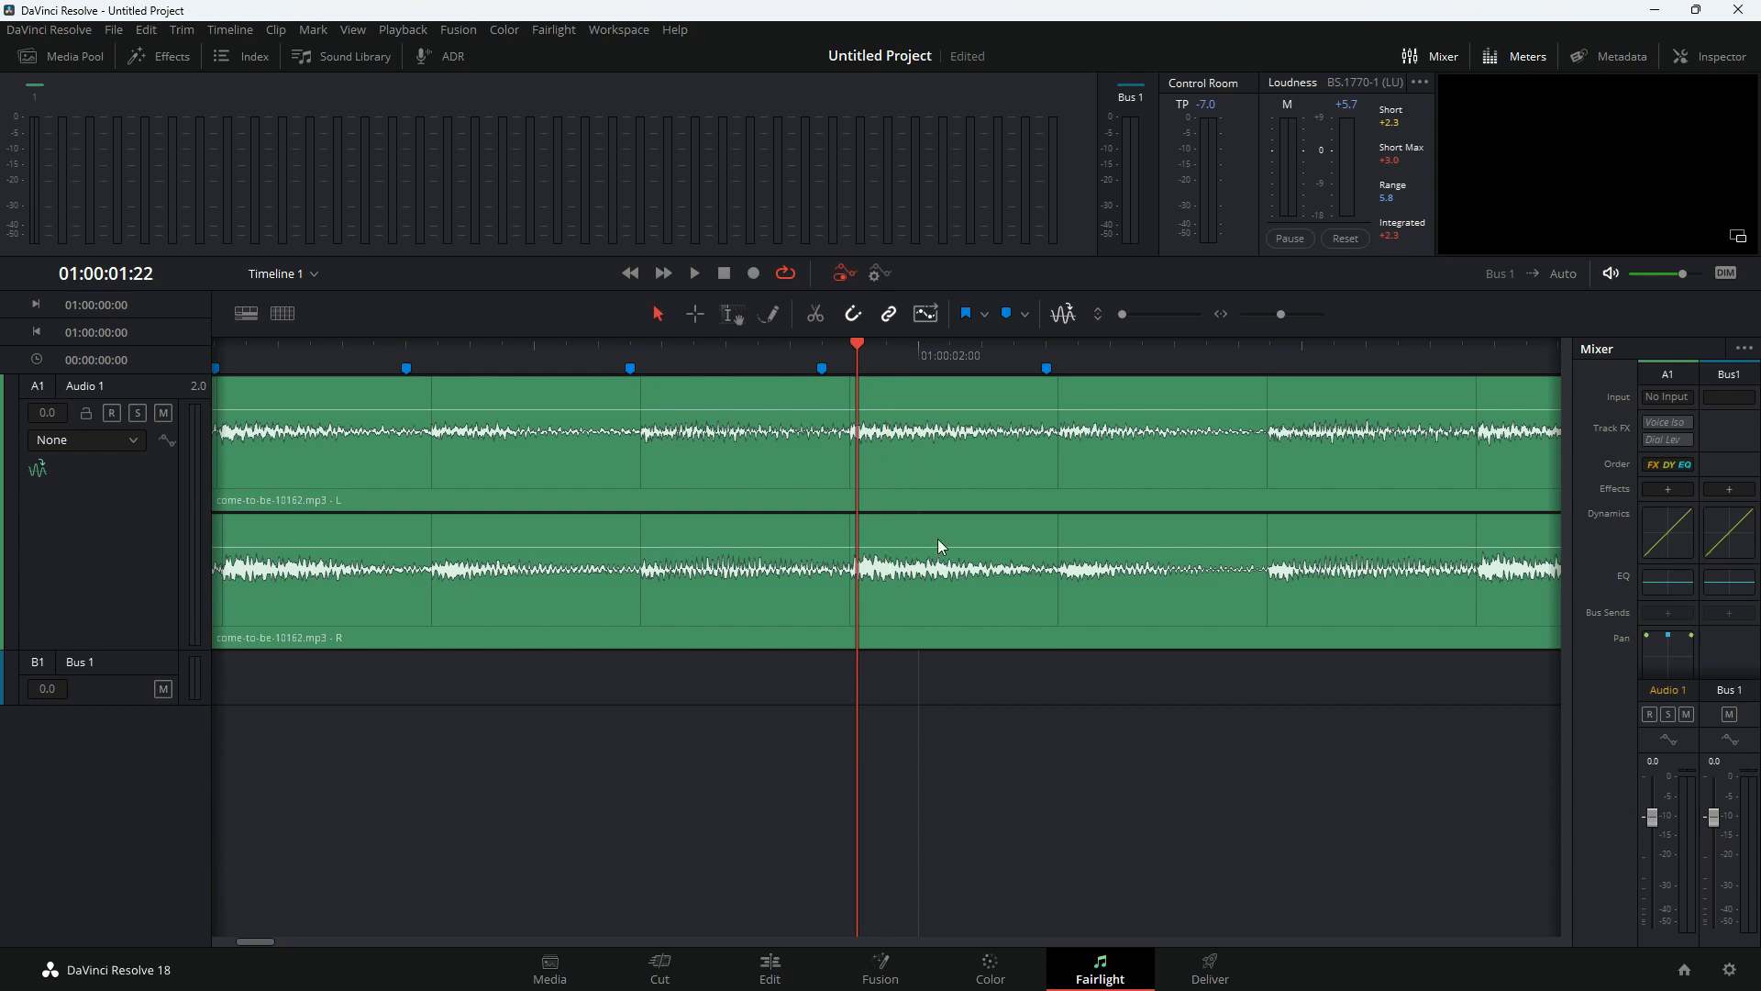
pyautogui.press('Left')
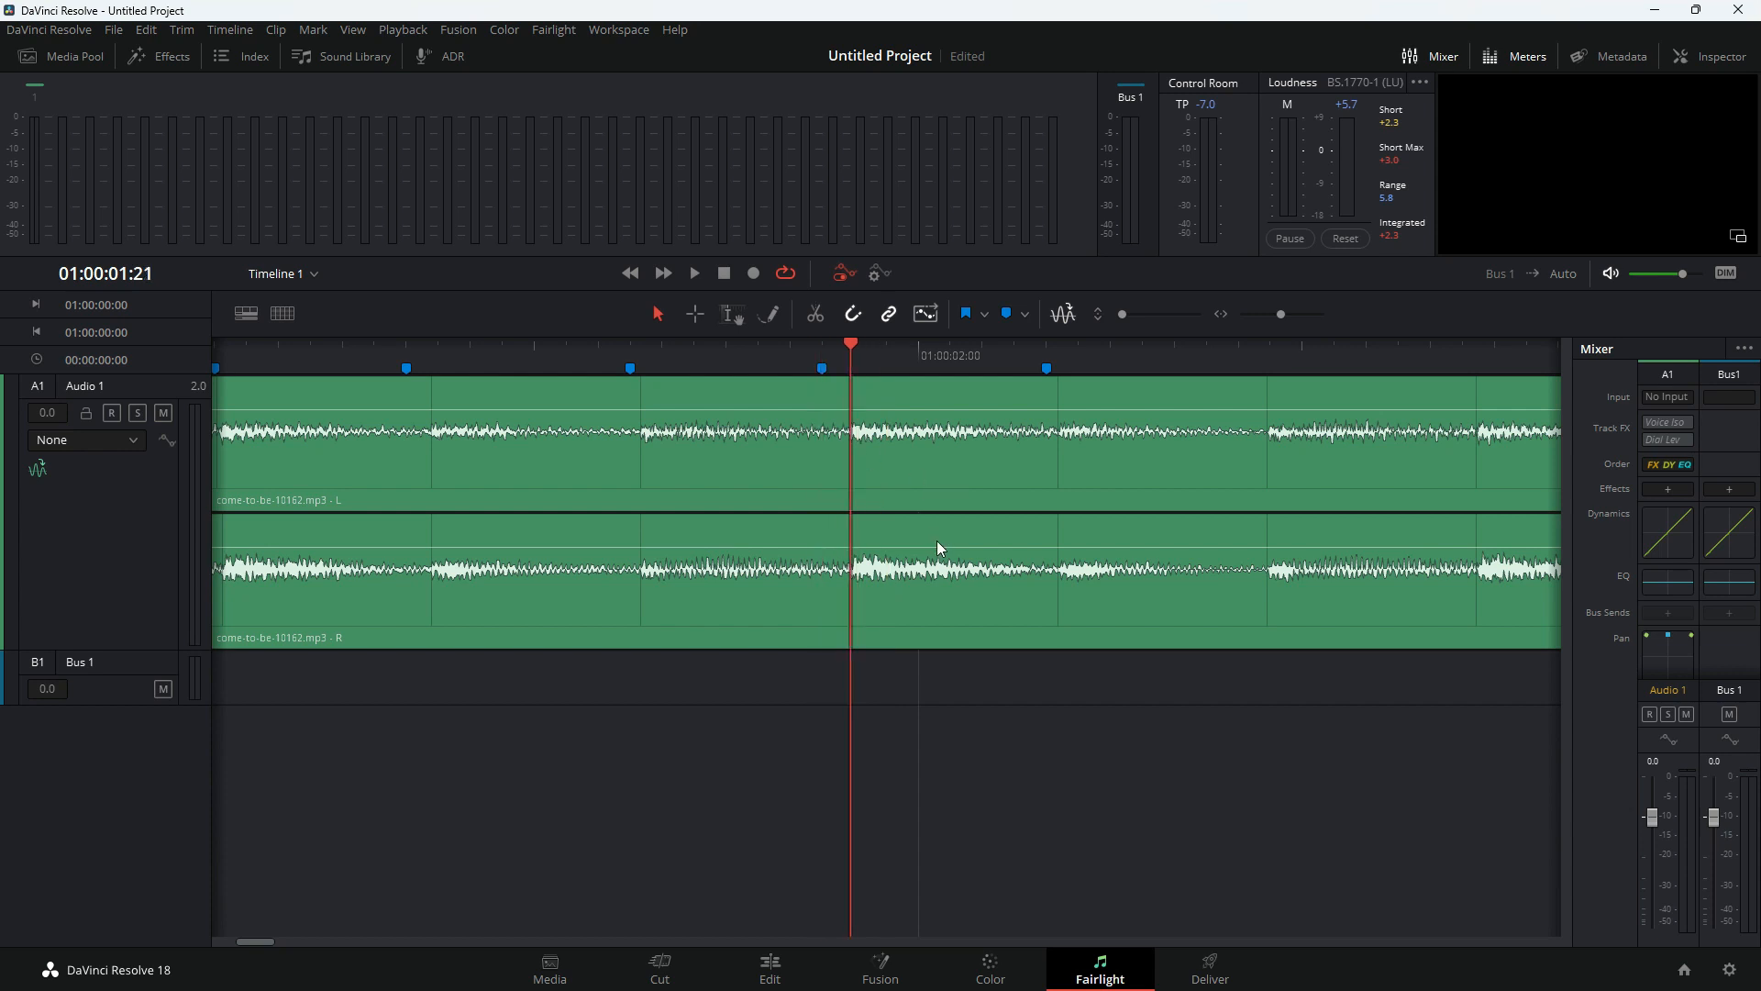
pyautogui.click(823, 369)
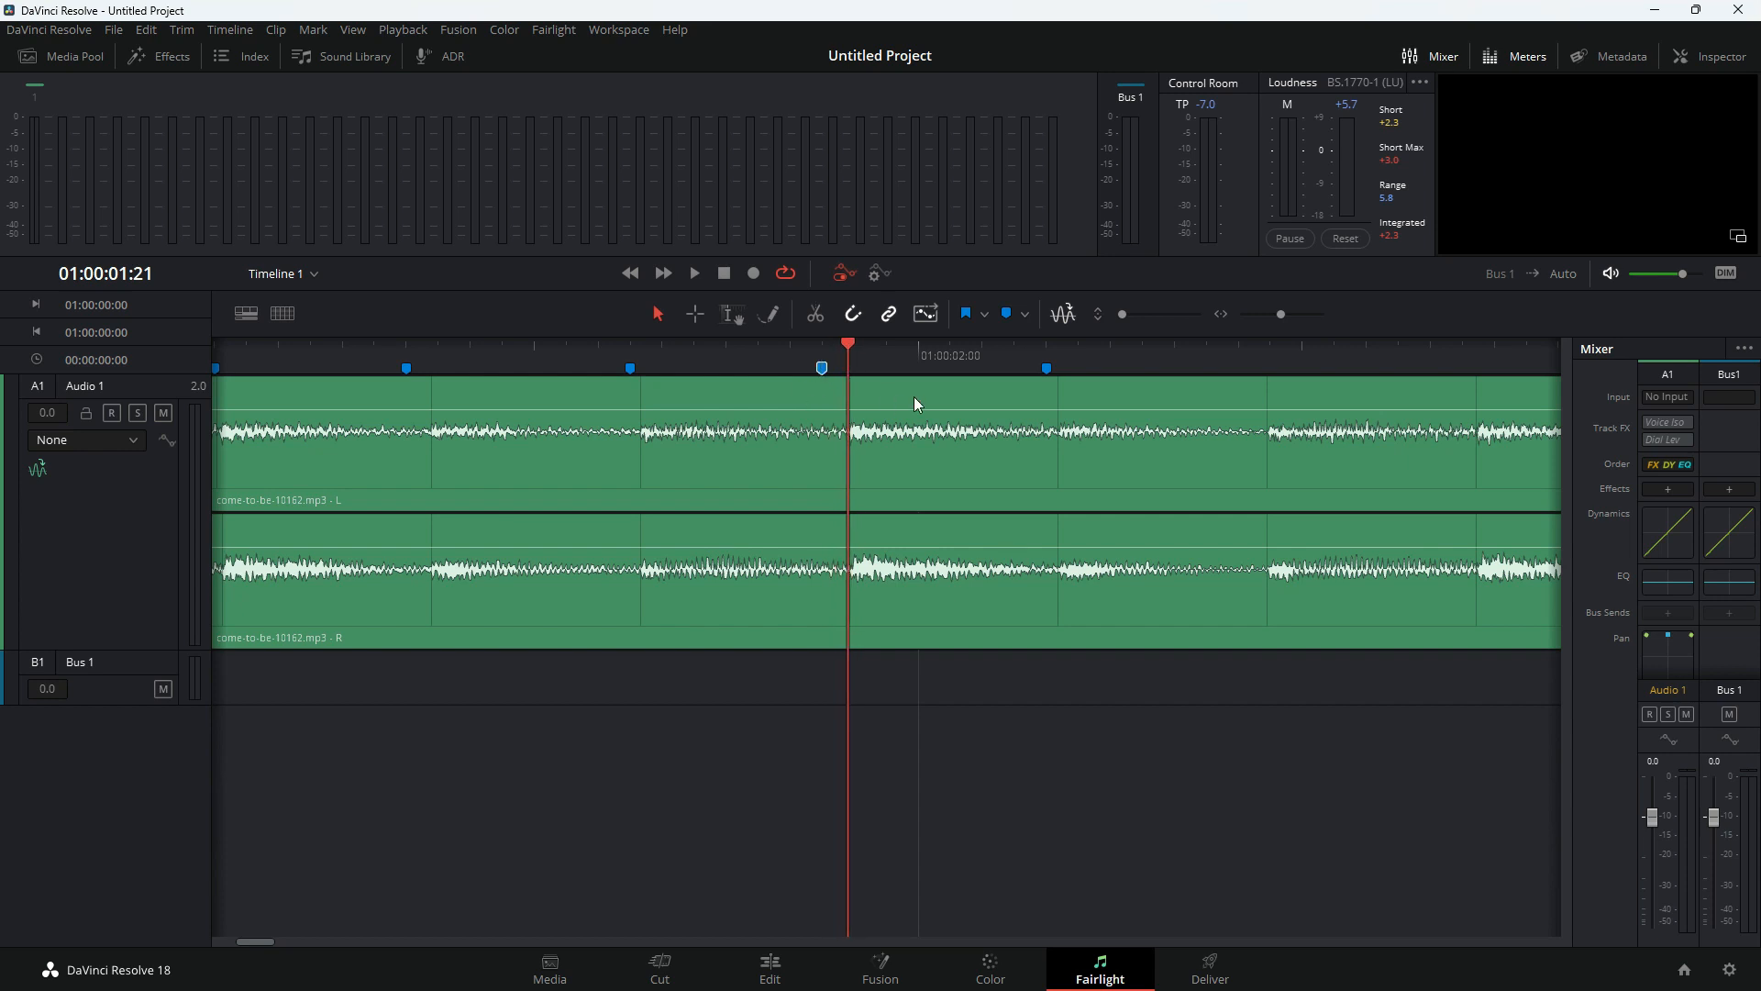
pyautogui.moveTo(1272, 316); pyautogui.dragTo(1262, 313)
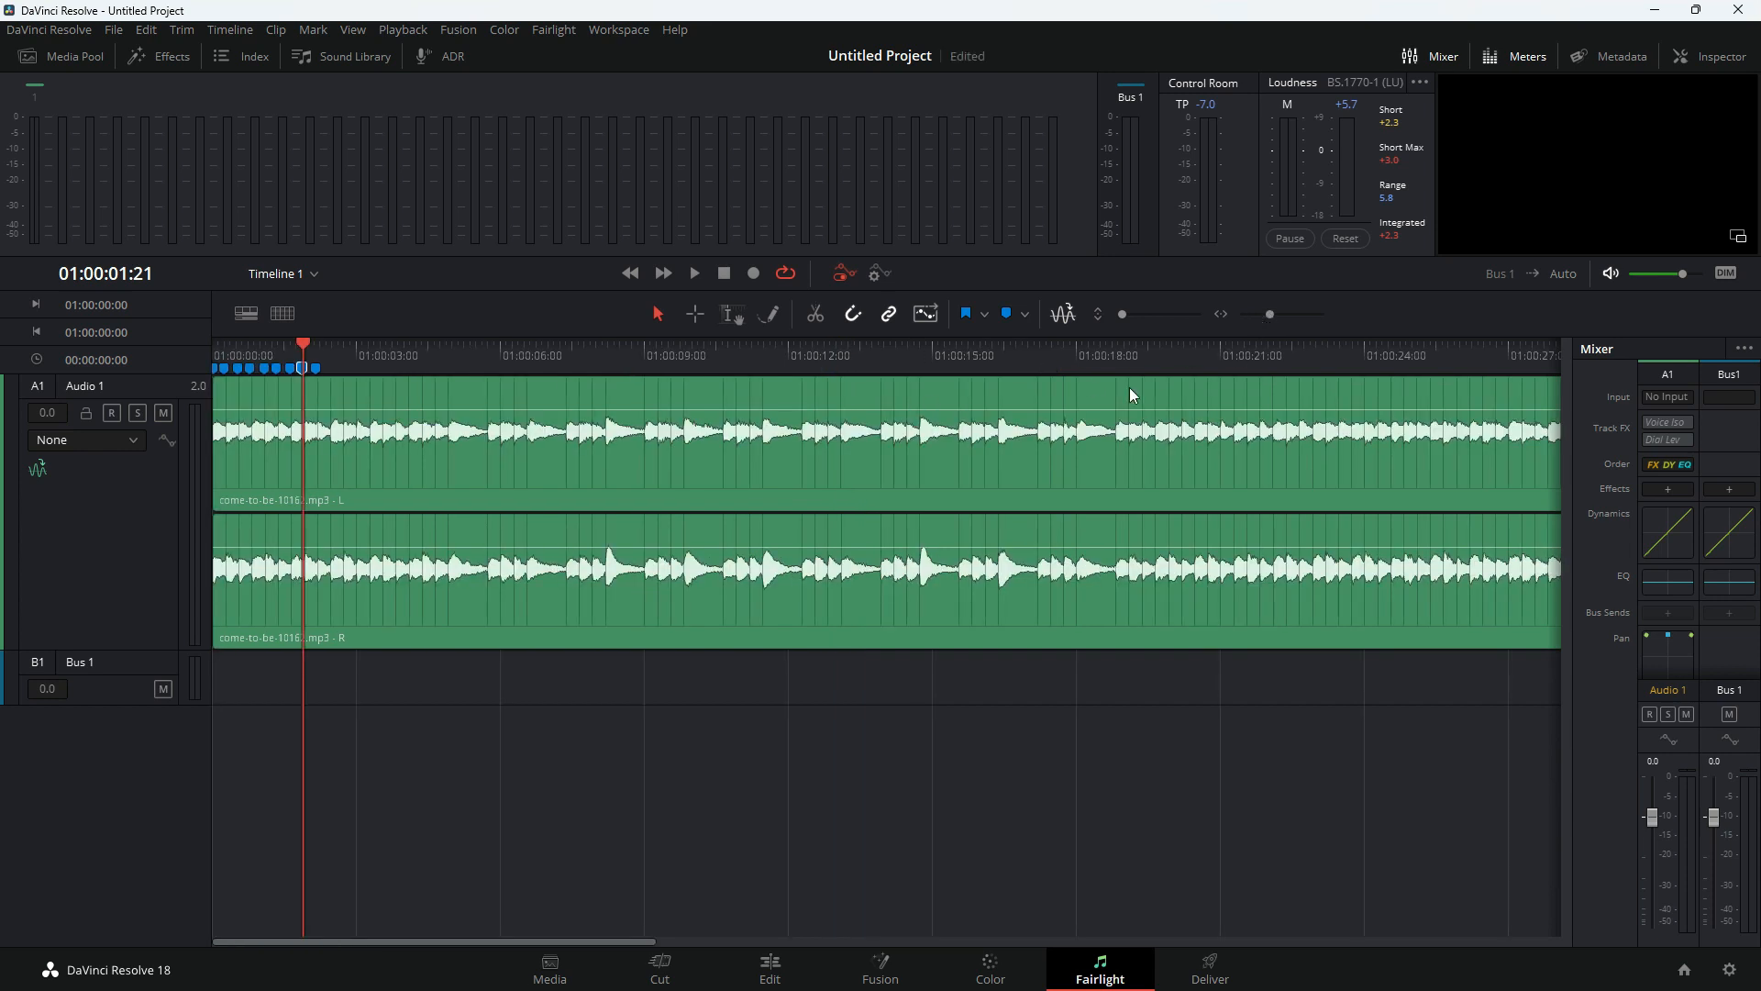
# Add a marker at each successive transient of the music clip until the playhead reaches 01:00:15:19
pyautogui.moveTo(935, 175); pyautogui.dragTo(1759, 215)
pyautogui.click(896, 796)
pyautogui.press('Down')
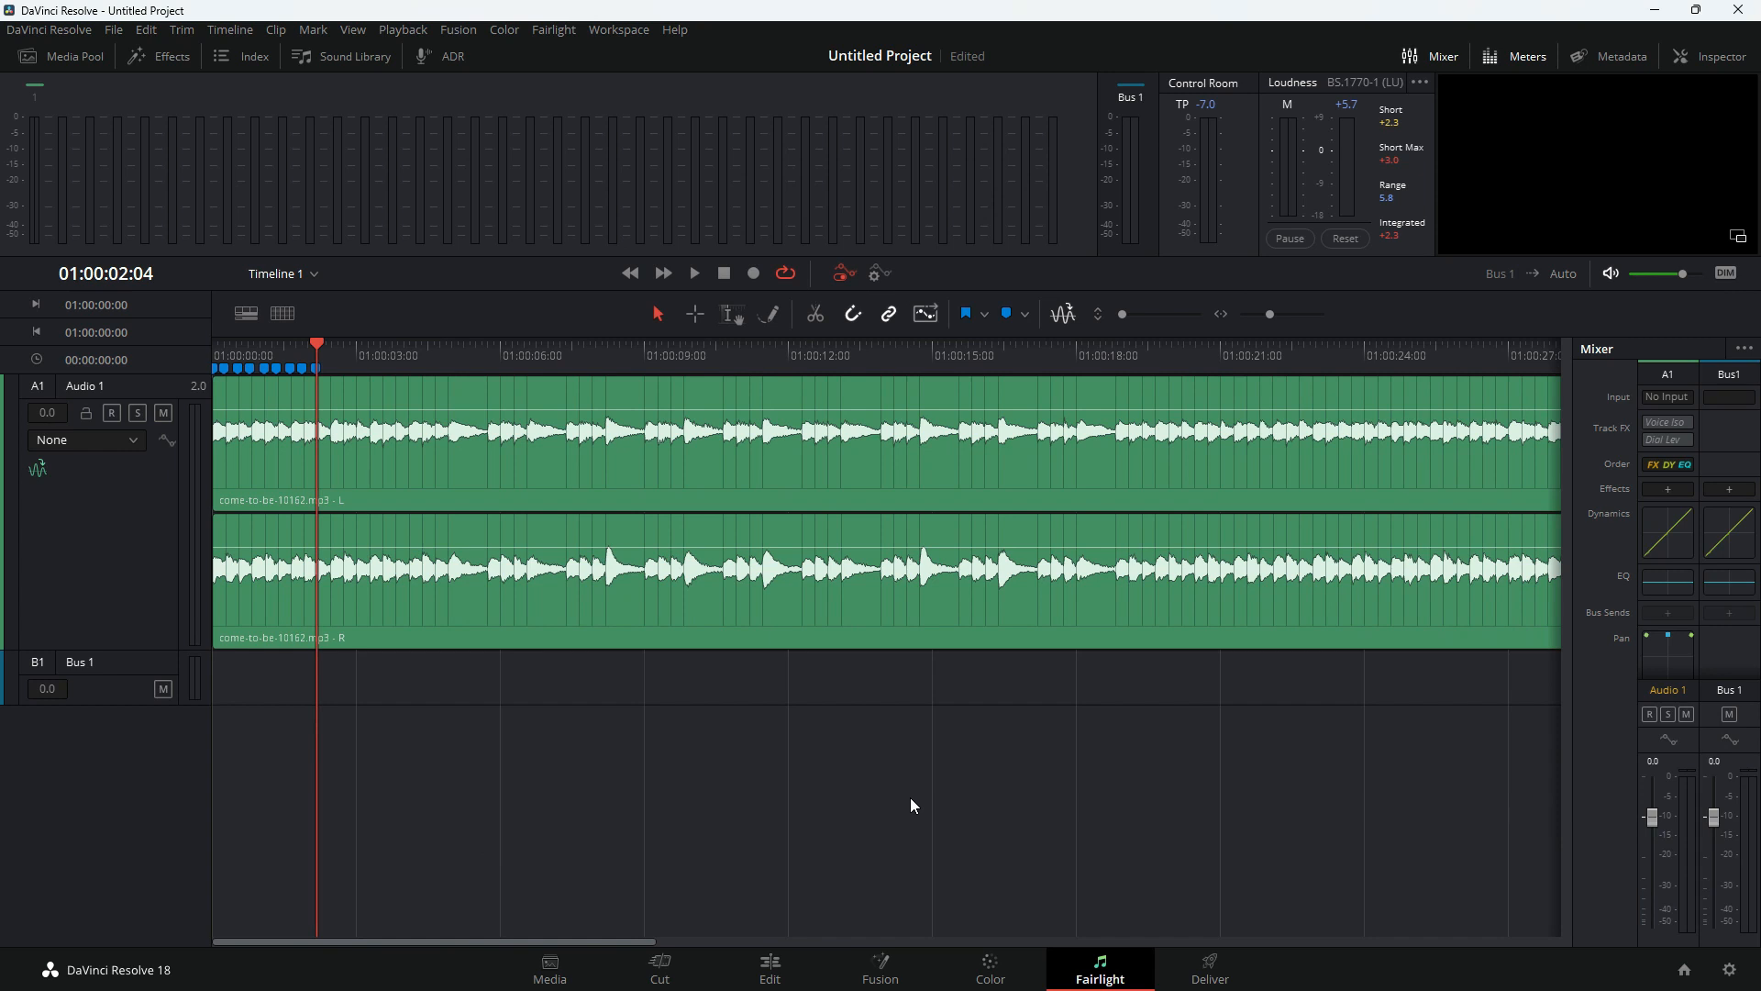
pyautogui.press('Down')
pyautogui.press('m')
pyautogui.press('Down')
pyautogui.press('m')
pyautogui.press('Down')
pyautogui.press('m')
pyautogui.press('Down')
pyautogui.press('m')
pyautogui.press('Down')
pyautogui.press('m')
pyautogui.press('Down')
pyautogui.press('m')
pyautogui.press('Down')
pyautogui.press('m')
pyautogui.press('Down')
pyautogui.press('m')
pyautogui.press('Down')
pyautogui.press('m')
pyautogui.press('Down')
pyautogui.press('m')
pyautogui.press('Down')
pyautogui.press('m')
pyautogui.press('Down')
pyautogui.press('m')
pyautogui.press('Down')
pyautogui.press('m')
pyautogui.press('Down')
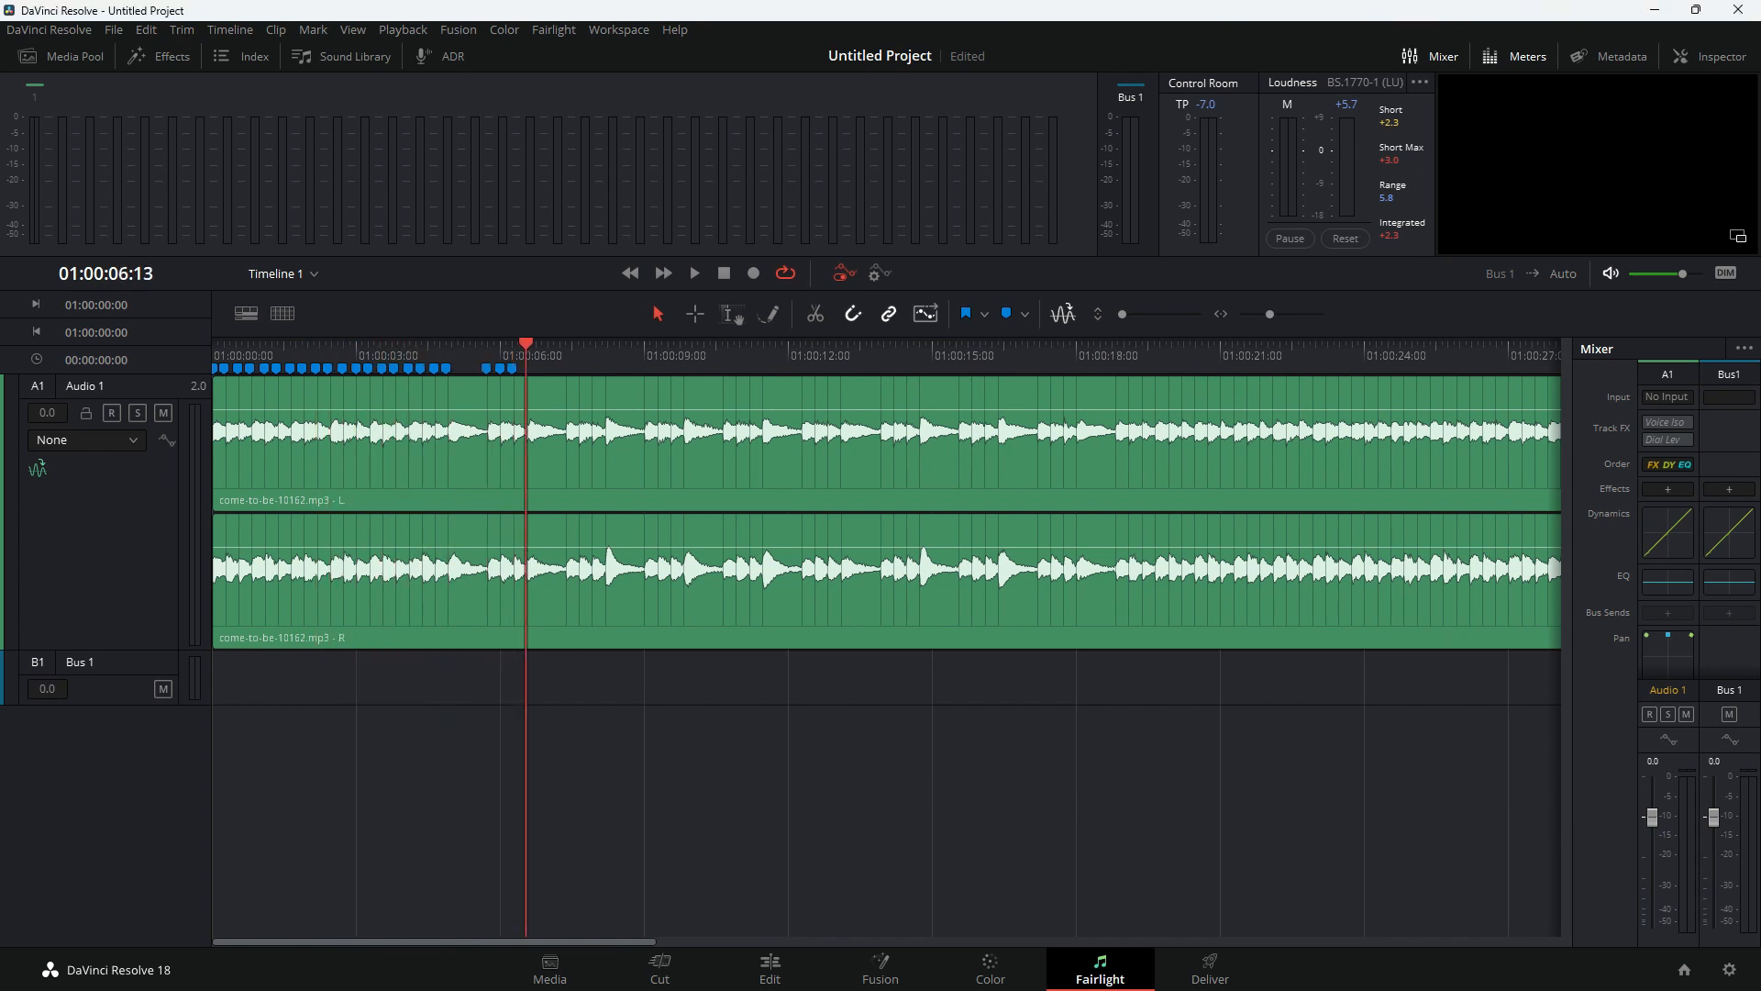
pyautogui.press('m')
pyautogui.press('Down')
pyautogui.press('m')
pyautogui.press('Down')
pyautogui.press('m')
pyautogui.press('Down')
pyautogui.press('m')
pyautogui.press('Down')
pyautogui.press('m')
pyautogui.press('Down')
pyautogui.press('m')
pyautogui.press('Down')
pyautogui.press('m')
pyautogui.press('Down')
pyautogui.press('m')
pyautogui.press('Down')
pyautogui.press('m')
pyautogui.press('Down')
pyautogui.press('m')
pyautogui.press('Down')
pyautogui.press('m')
pyautogui.press('Down')
pyautogui.press('m')
pyautogui.press('Down')
pyautogui.press('m')
pyautogui.press('Down')
pyautogui.press('m')
pyautogui.press('Down')
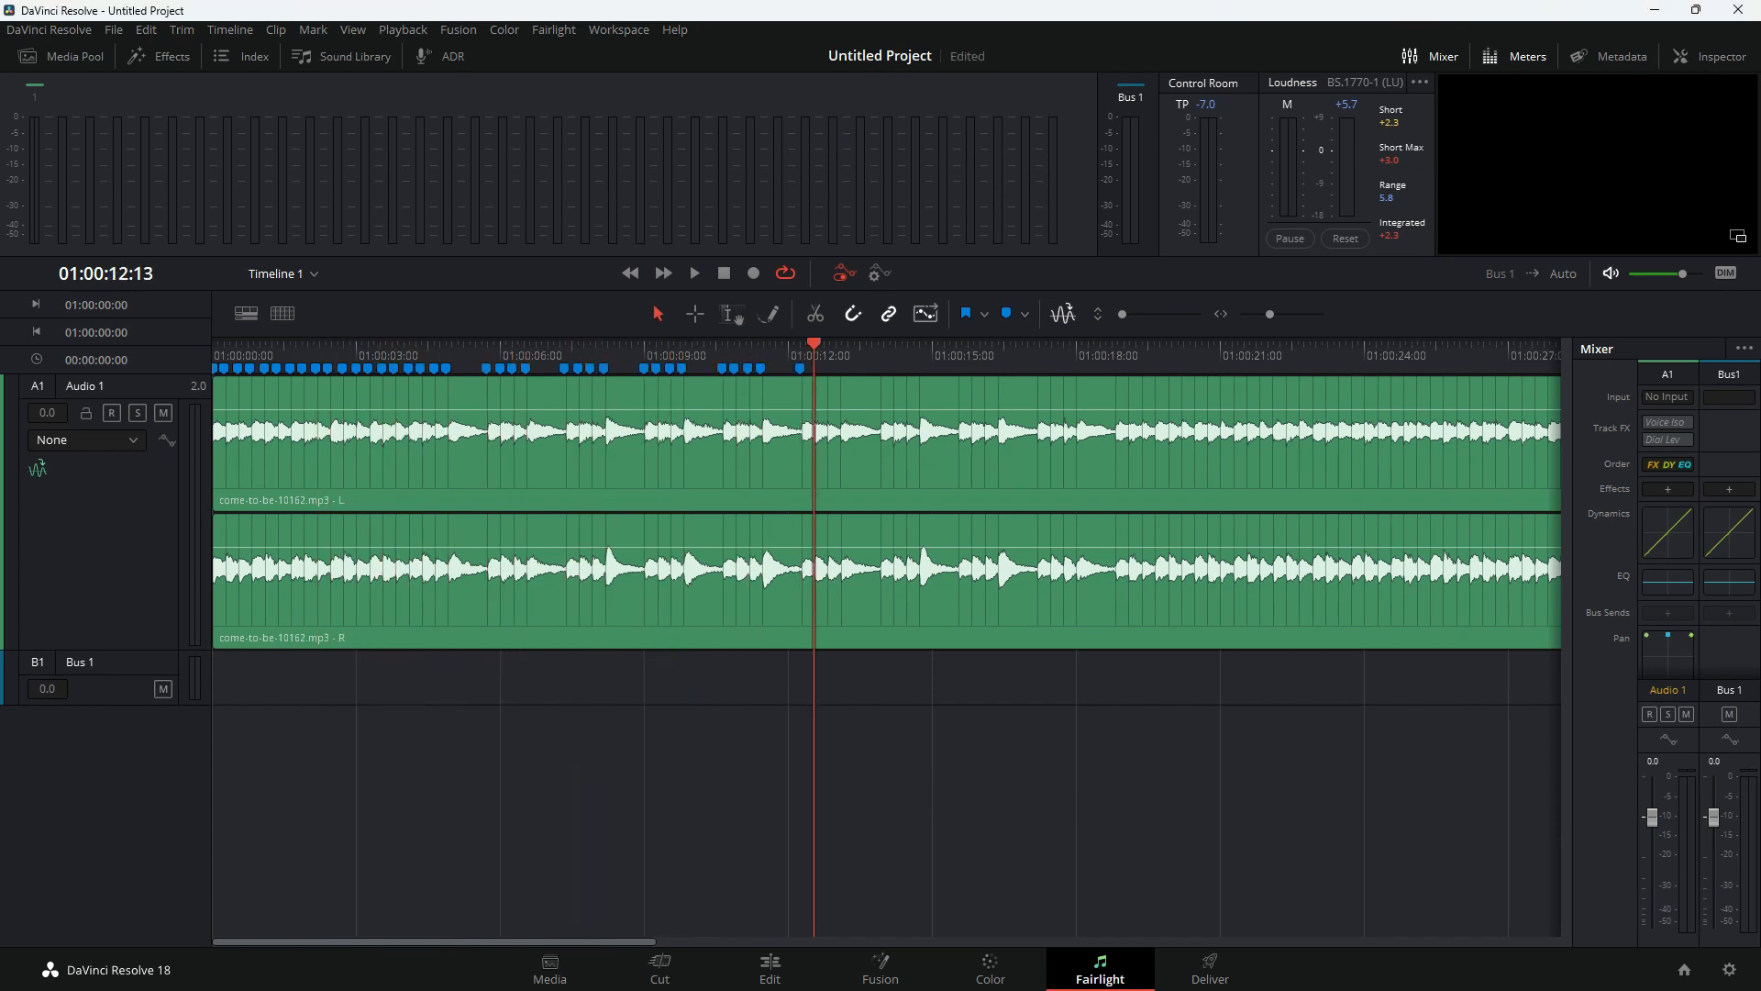
pyautogui.press('m')
pyautogui.press('Down')
pyautogui.press('m')
pyautogui.press('Down')
pyautogui.press('m')
pyautogui.press('Down')
pyautogui.press('m')
pyautogui.press('Down')
pyautogui.press('m')
pyautogui.press('Down')
pyautogui.press('m')
pyautogui.press('Down')
pyautogui.press('m')
pyautogui.press('Down')
pyautogui.press('m')
pyautogui.press('Down')
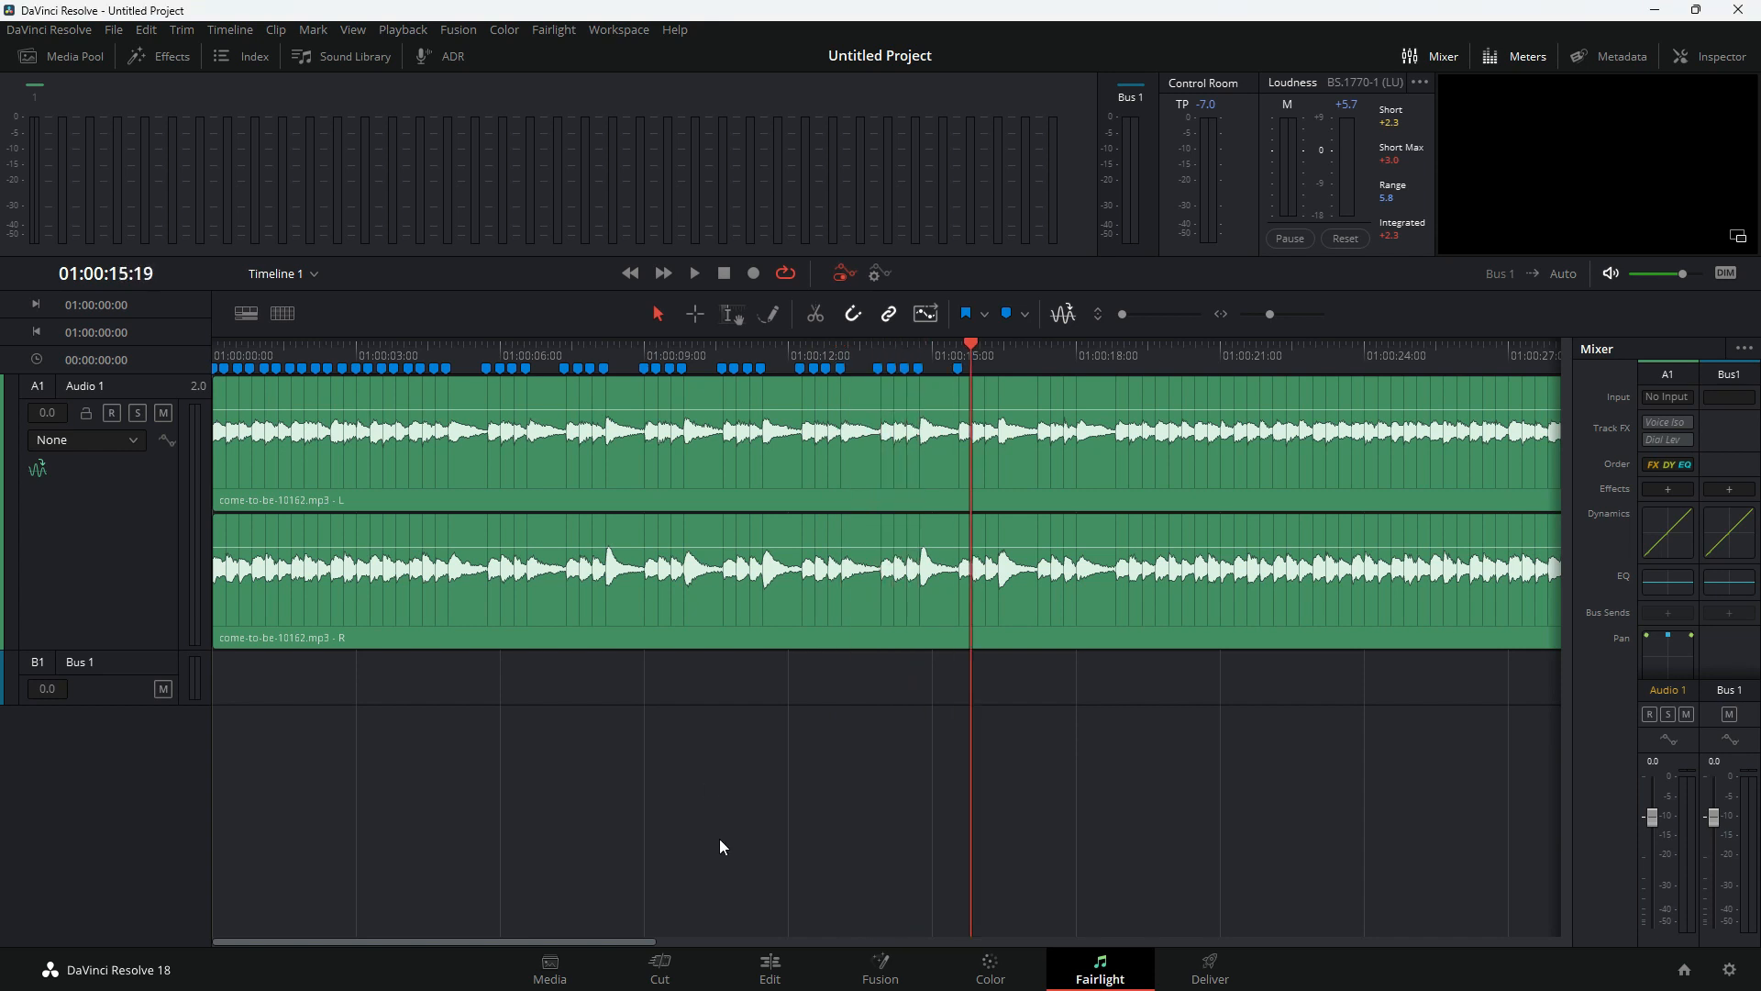
# Open the marked timeline on the Edit page
pyautogui.click(769, 967)
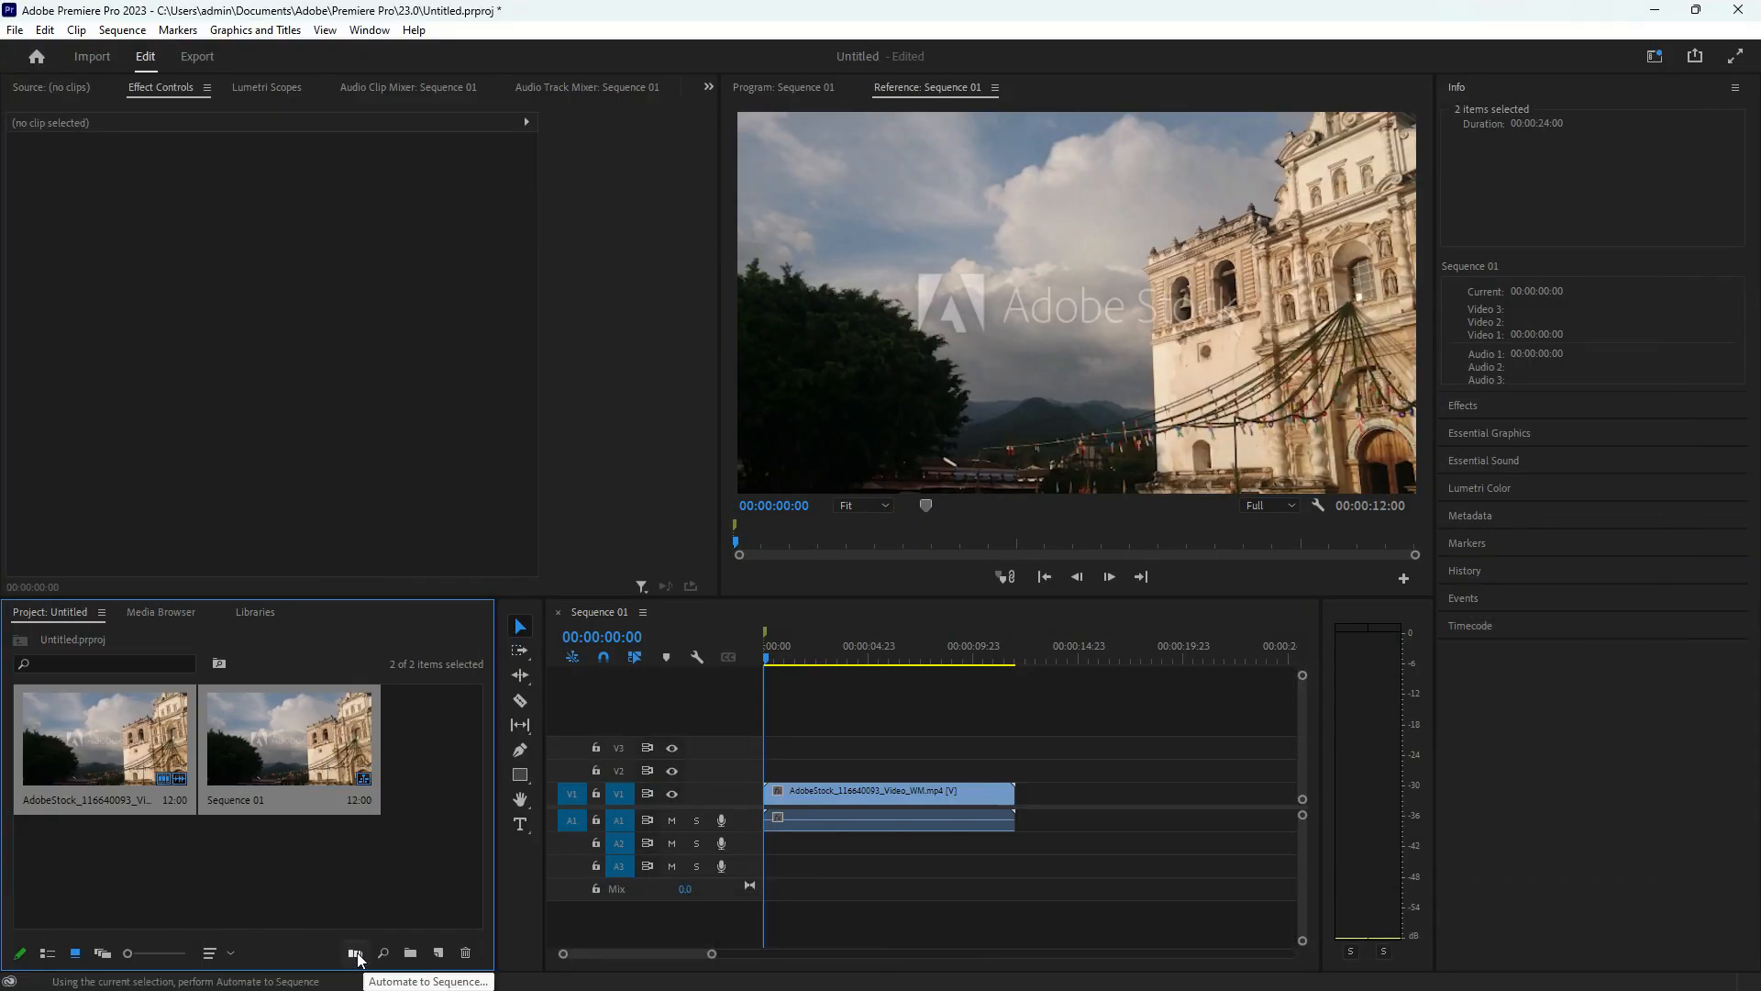
# Switch to Premiere Pro and start Automate to Sequence for the two selected project items
pyautogui.click(355, 954)
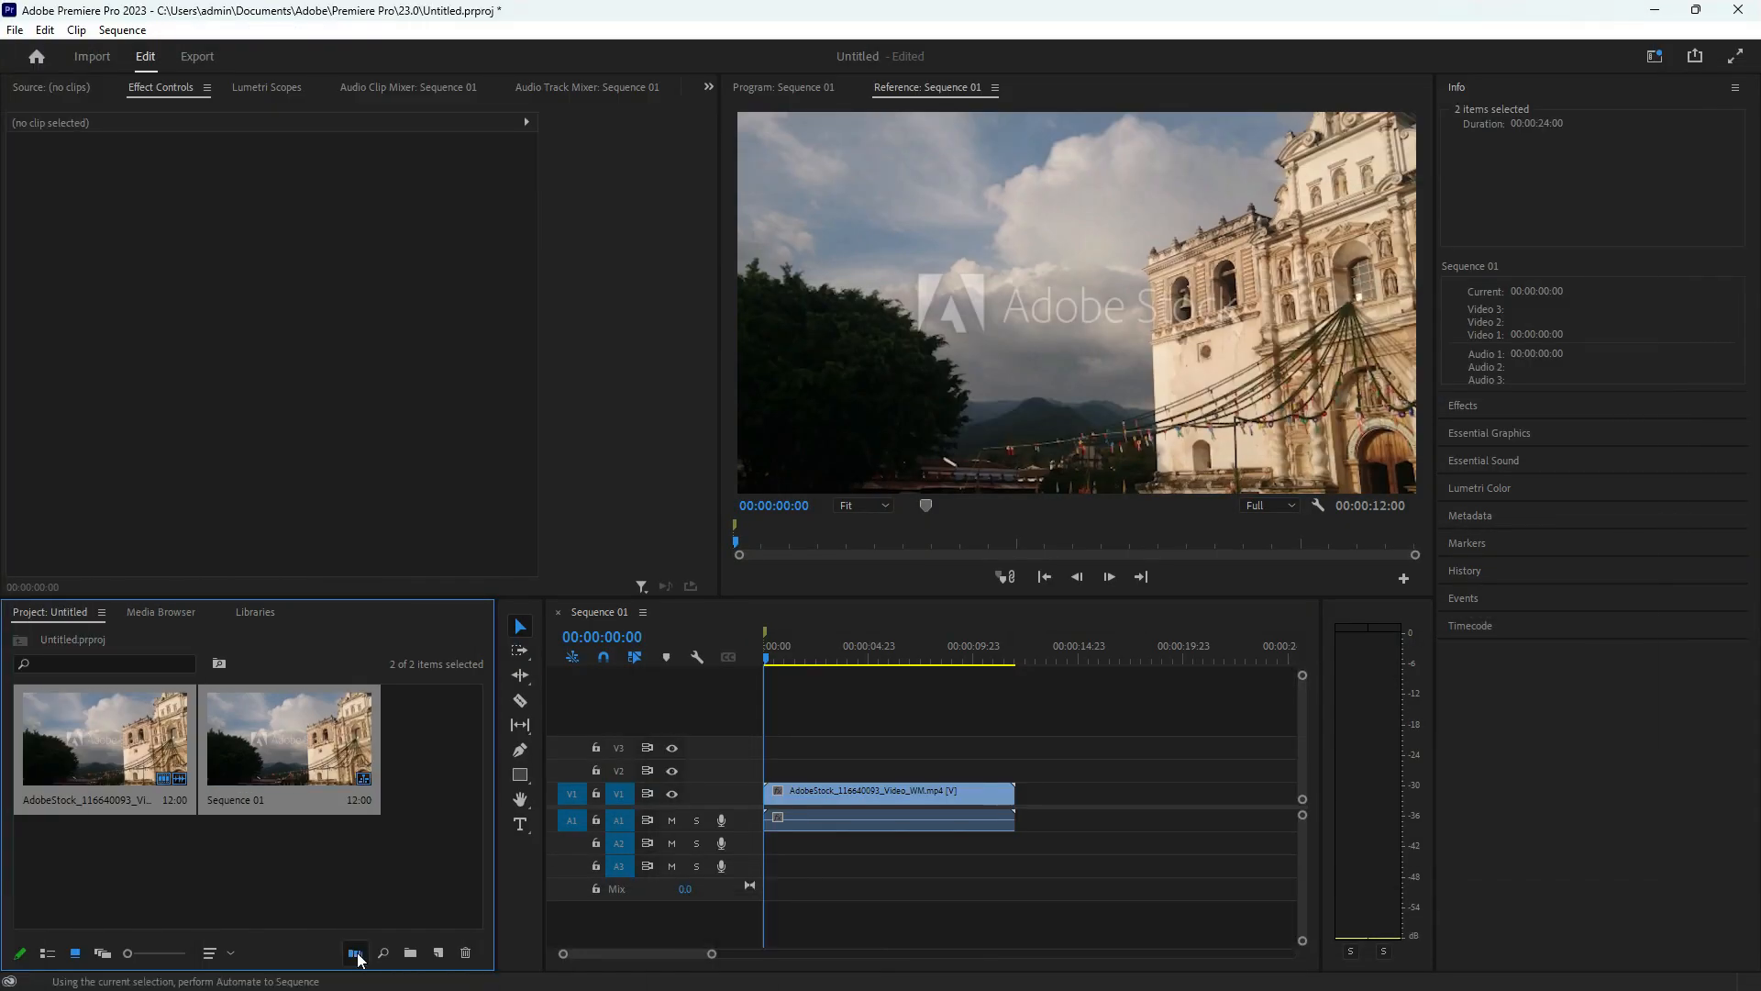
pyautogui.click(859, 392)
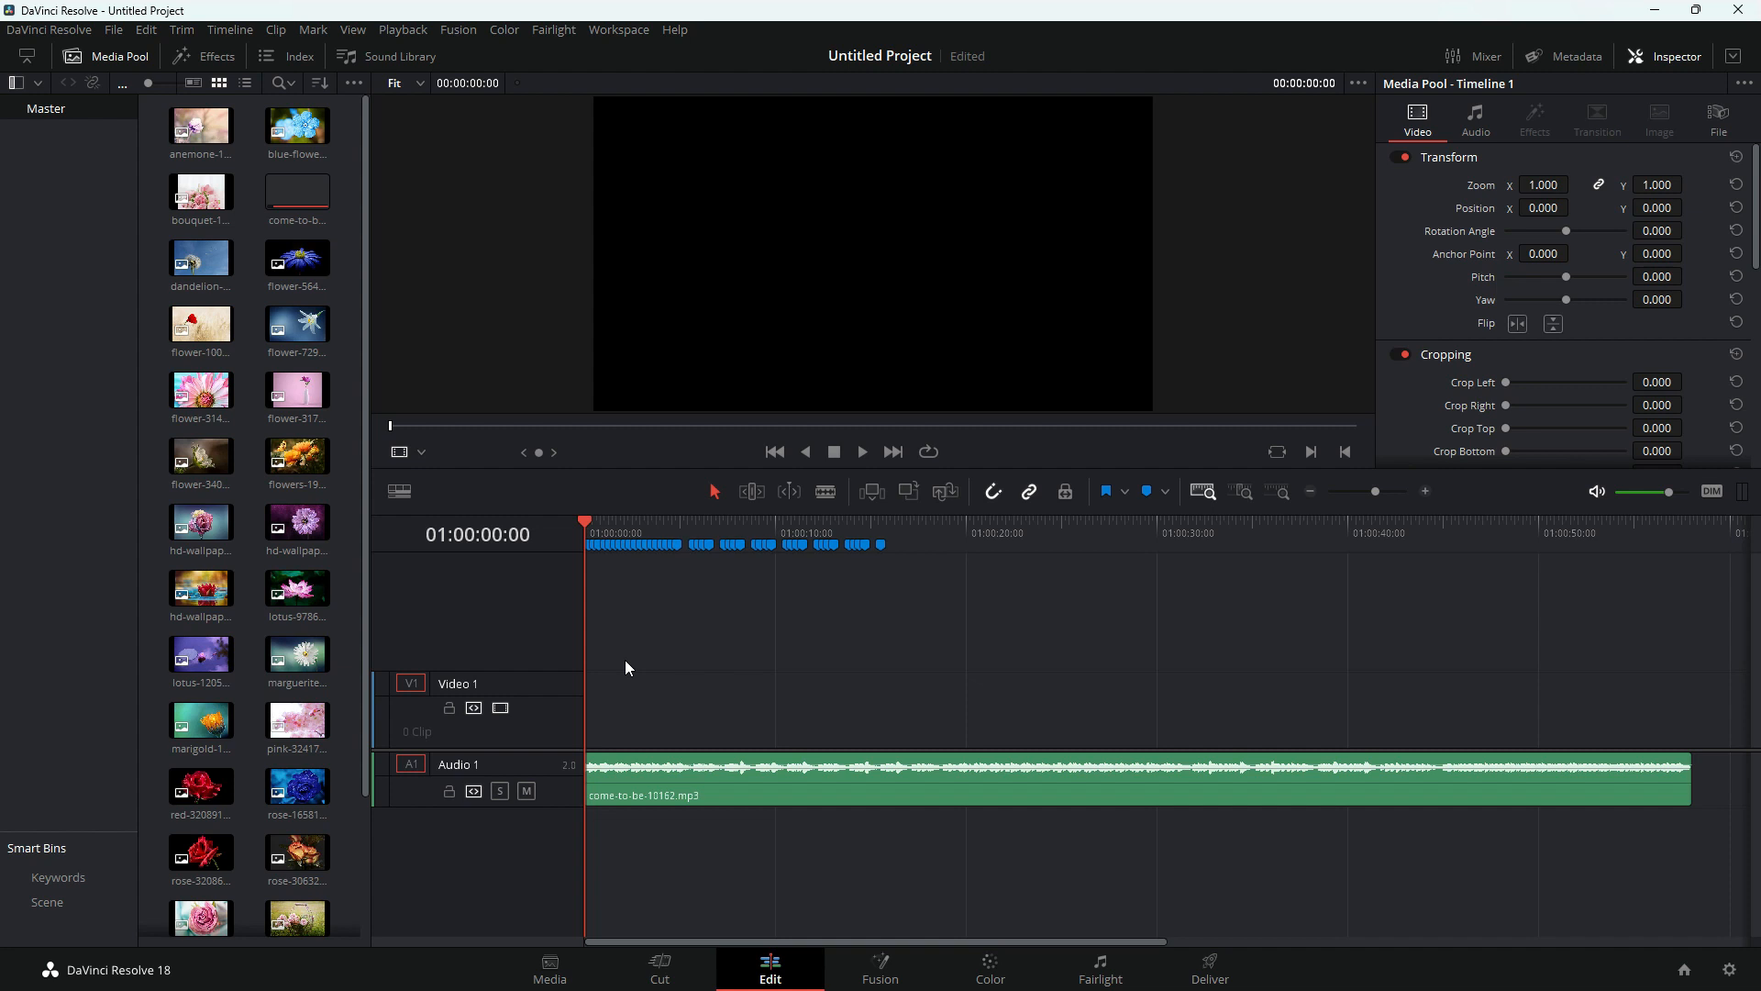
# Select all the flower images in the media pool without the music file and place them on Video 1 from 01:00:00:00
pyautogui.click(201, 125)
pyautogui.hotkey('ctrl', 'a')
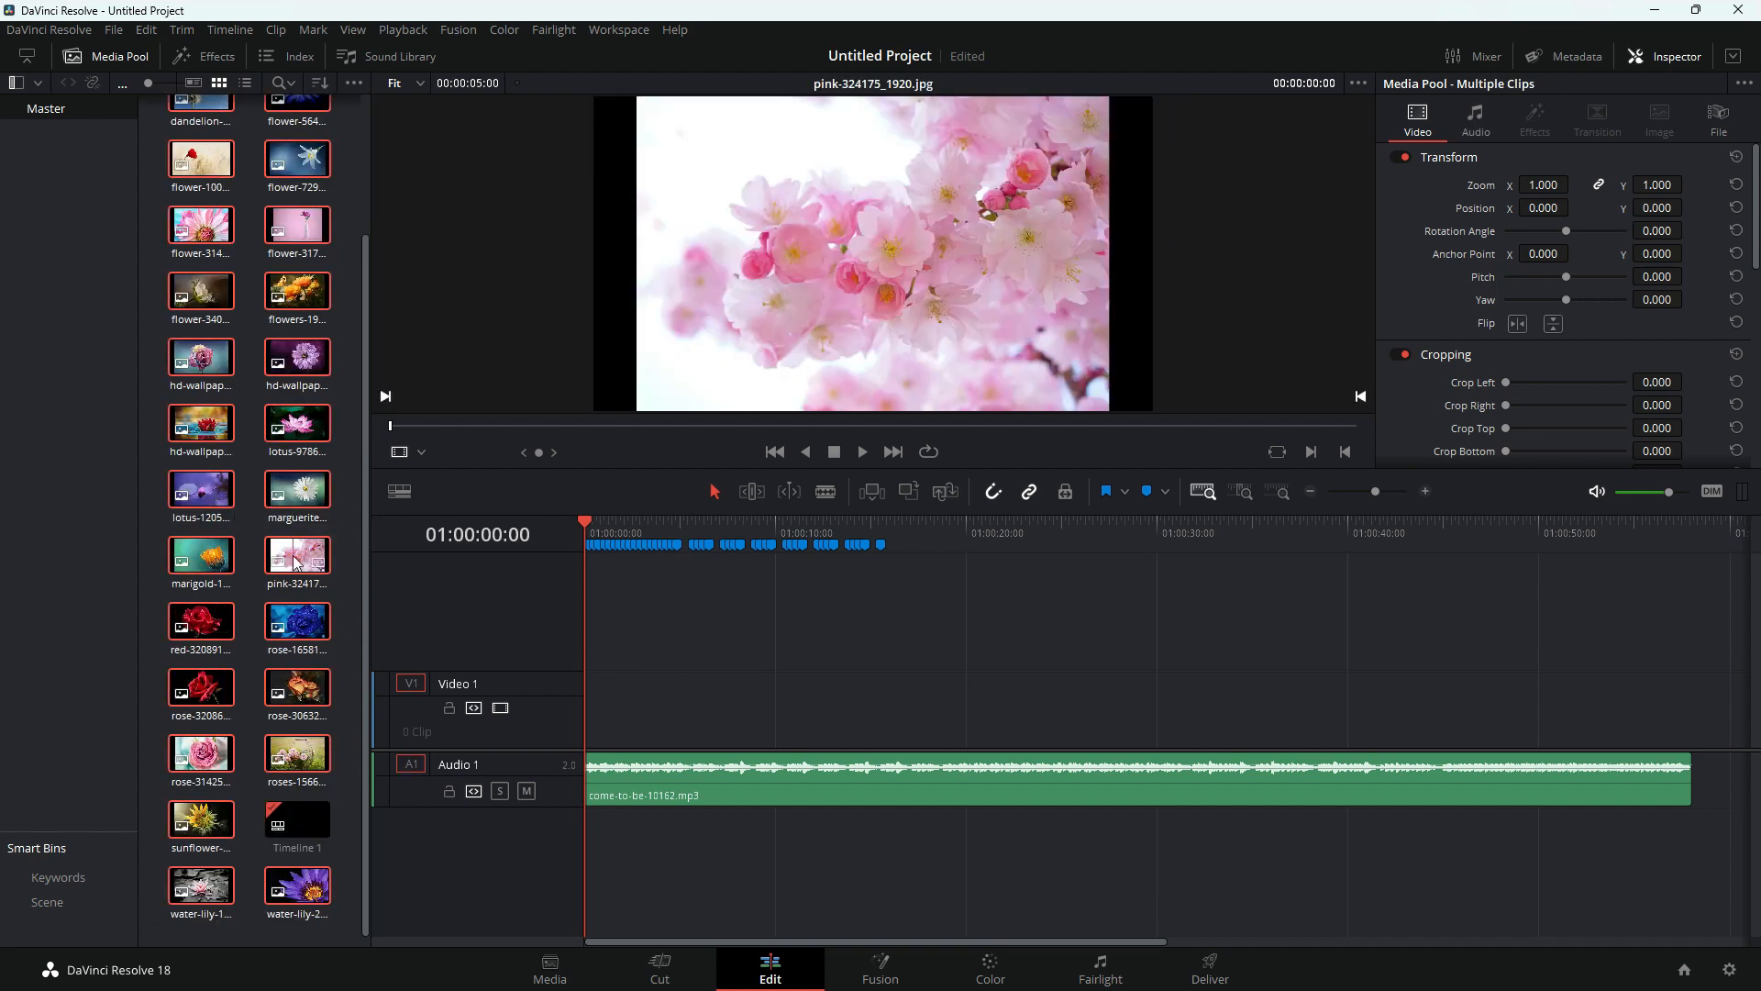
pyautogui.keyDown('ctrl'); pyautogui.click(290, 196); pyautogui.keyUp('ctrl')
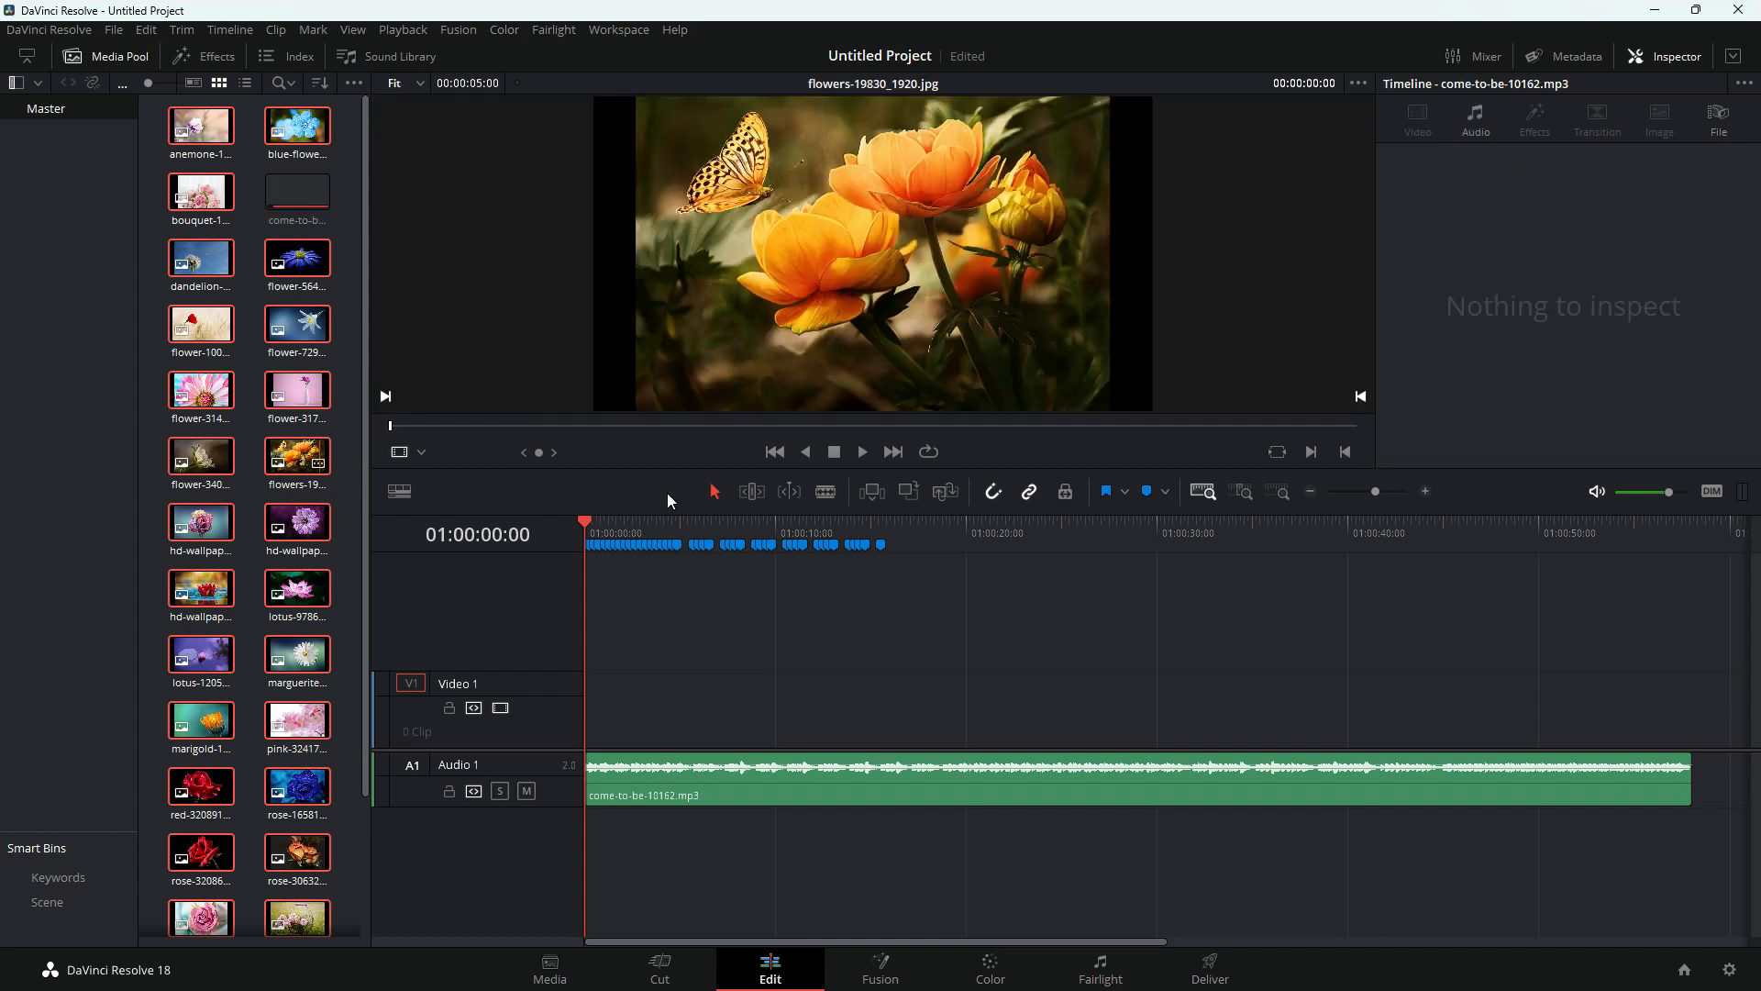
pyautogui.click(1240, 495)
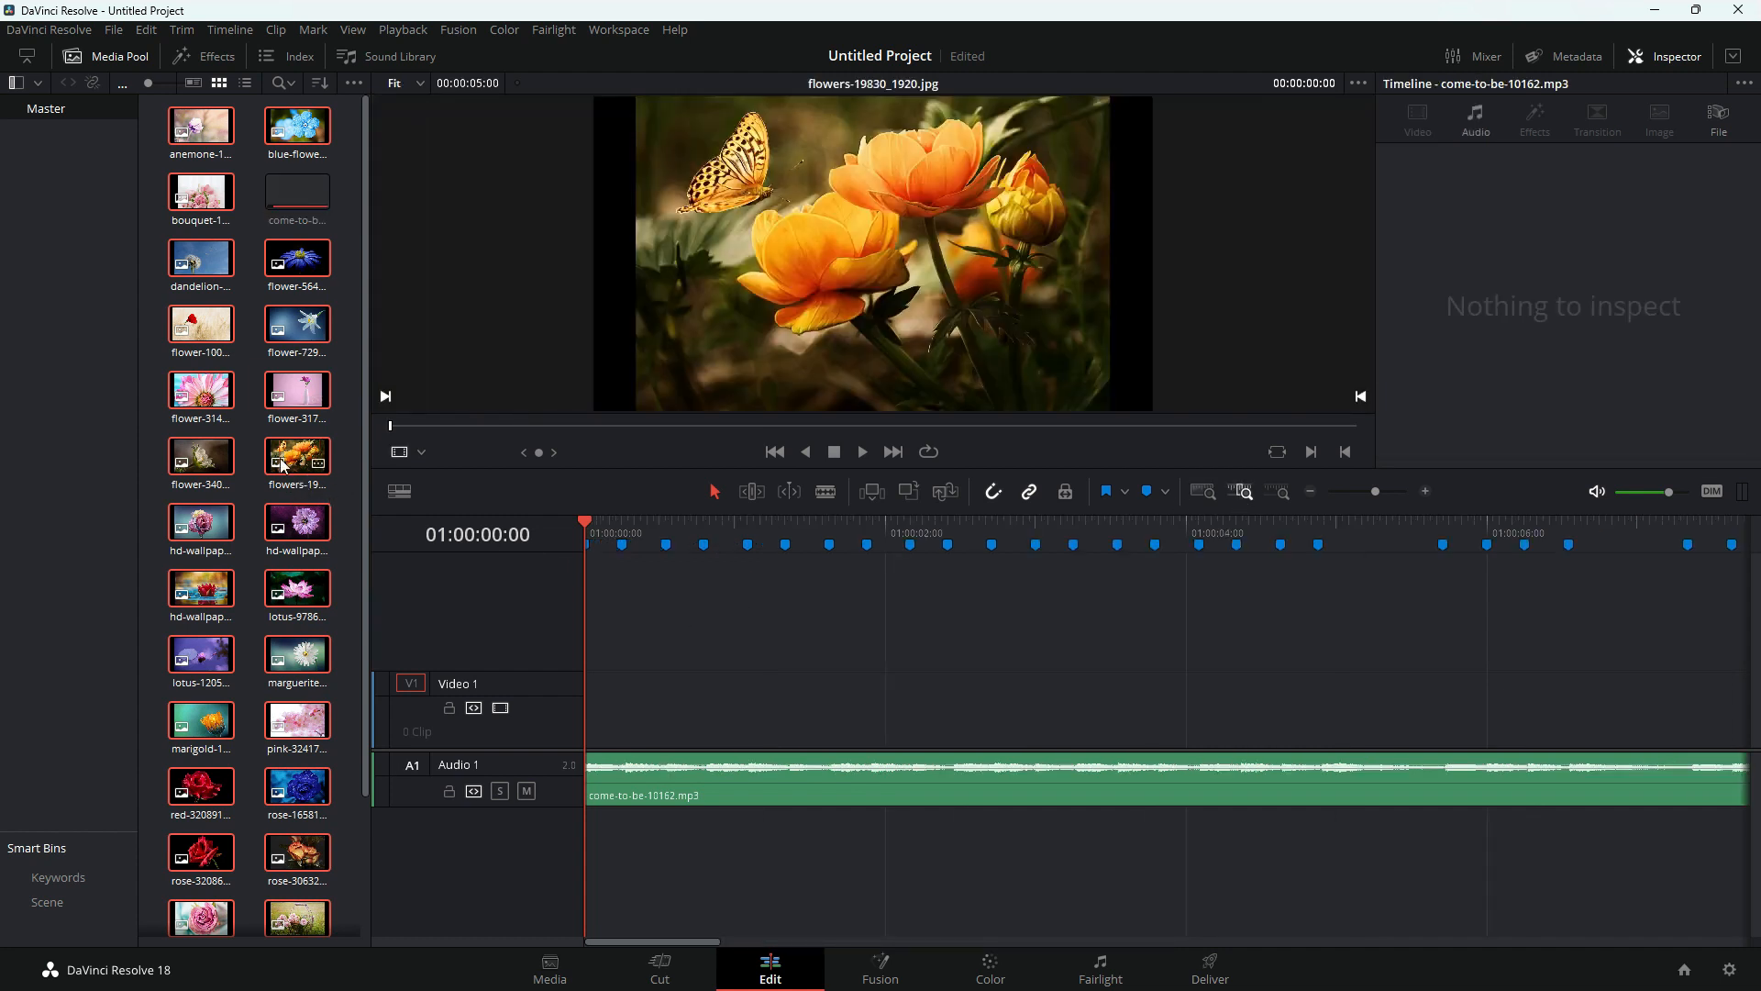
pyautogui.moveTo(296, 445); pyautogui.dragTo(587, 732)
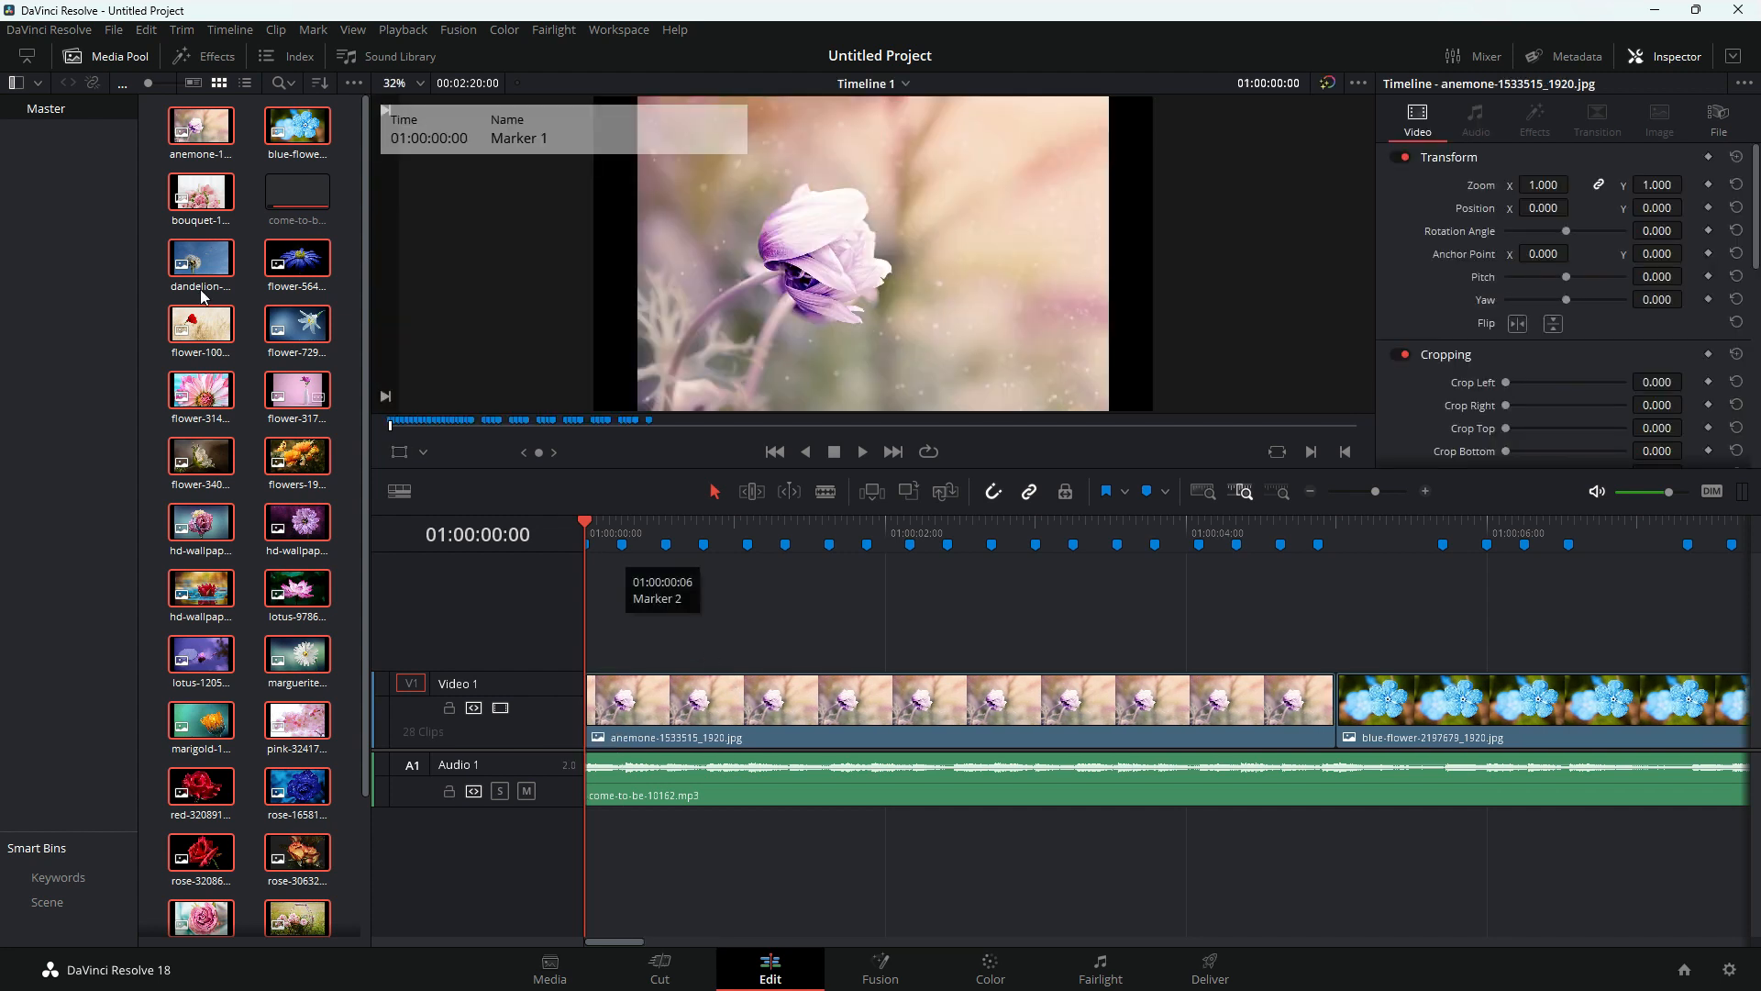
# Open the keyboard customization and examine the shortcuts assigned to the clip commands
pyautogui.click(65, 50)
pyautogui.click(64, 34)
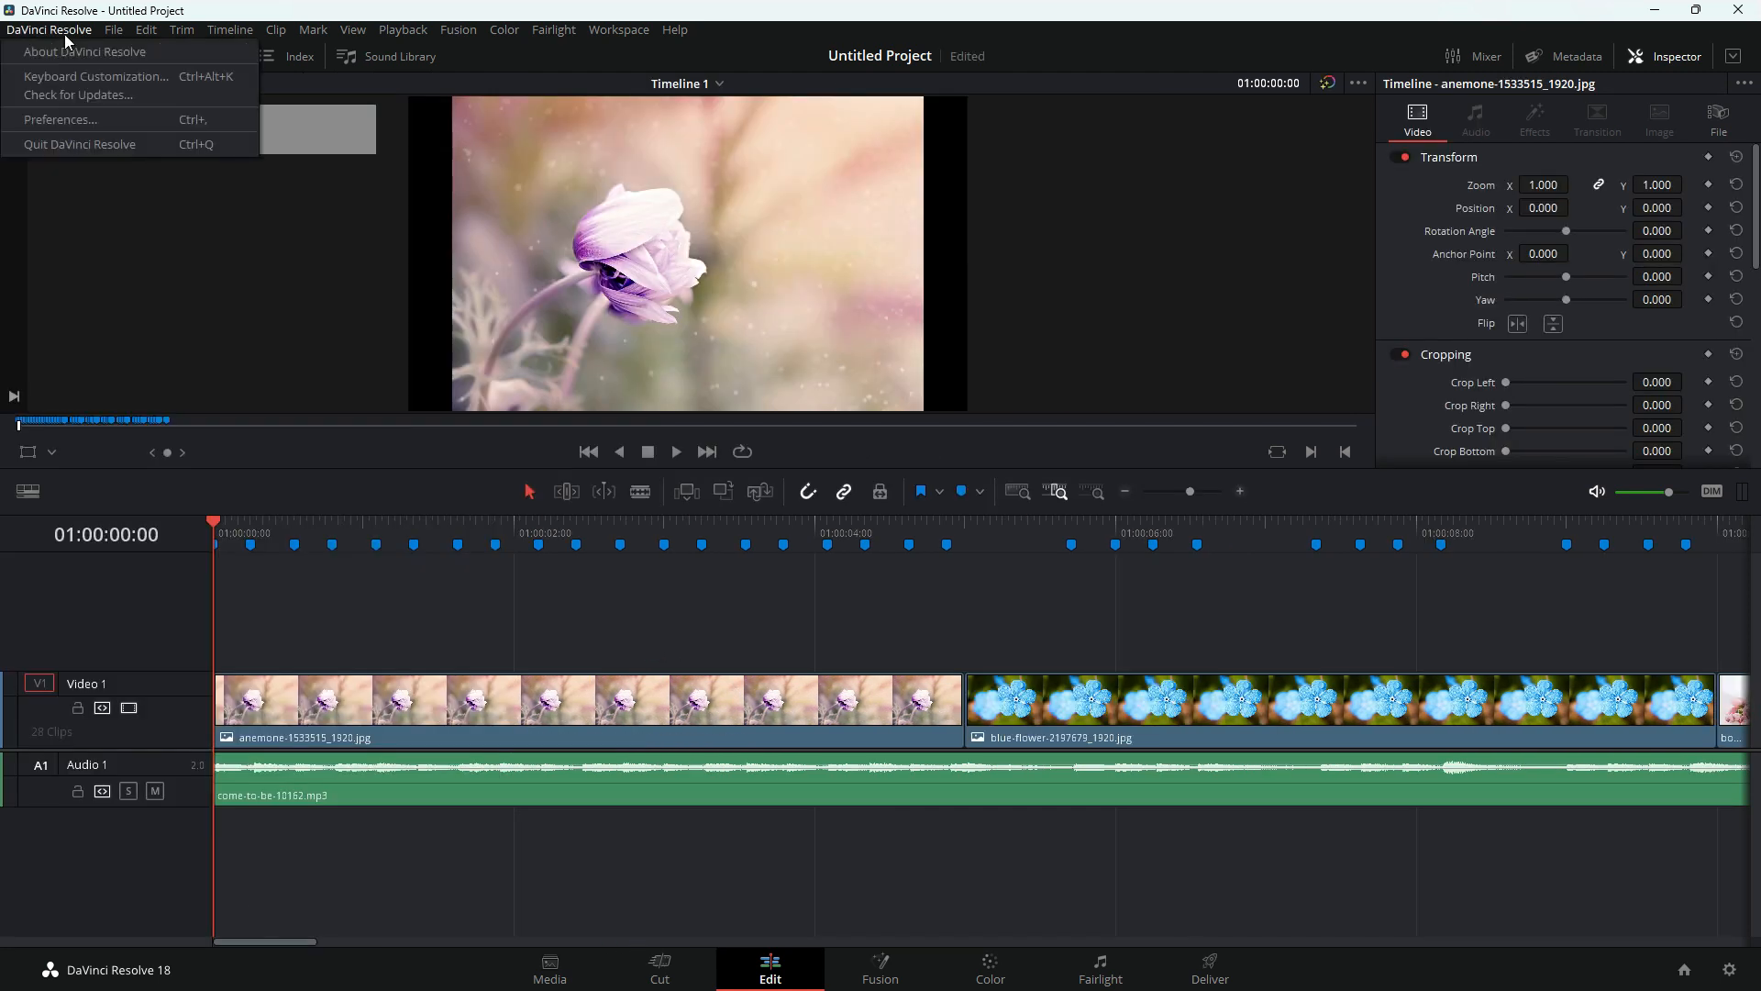
pyautogui.click(86, 80)
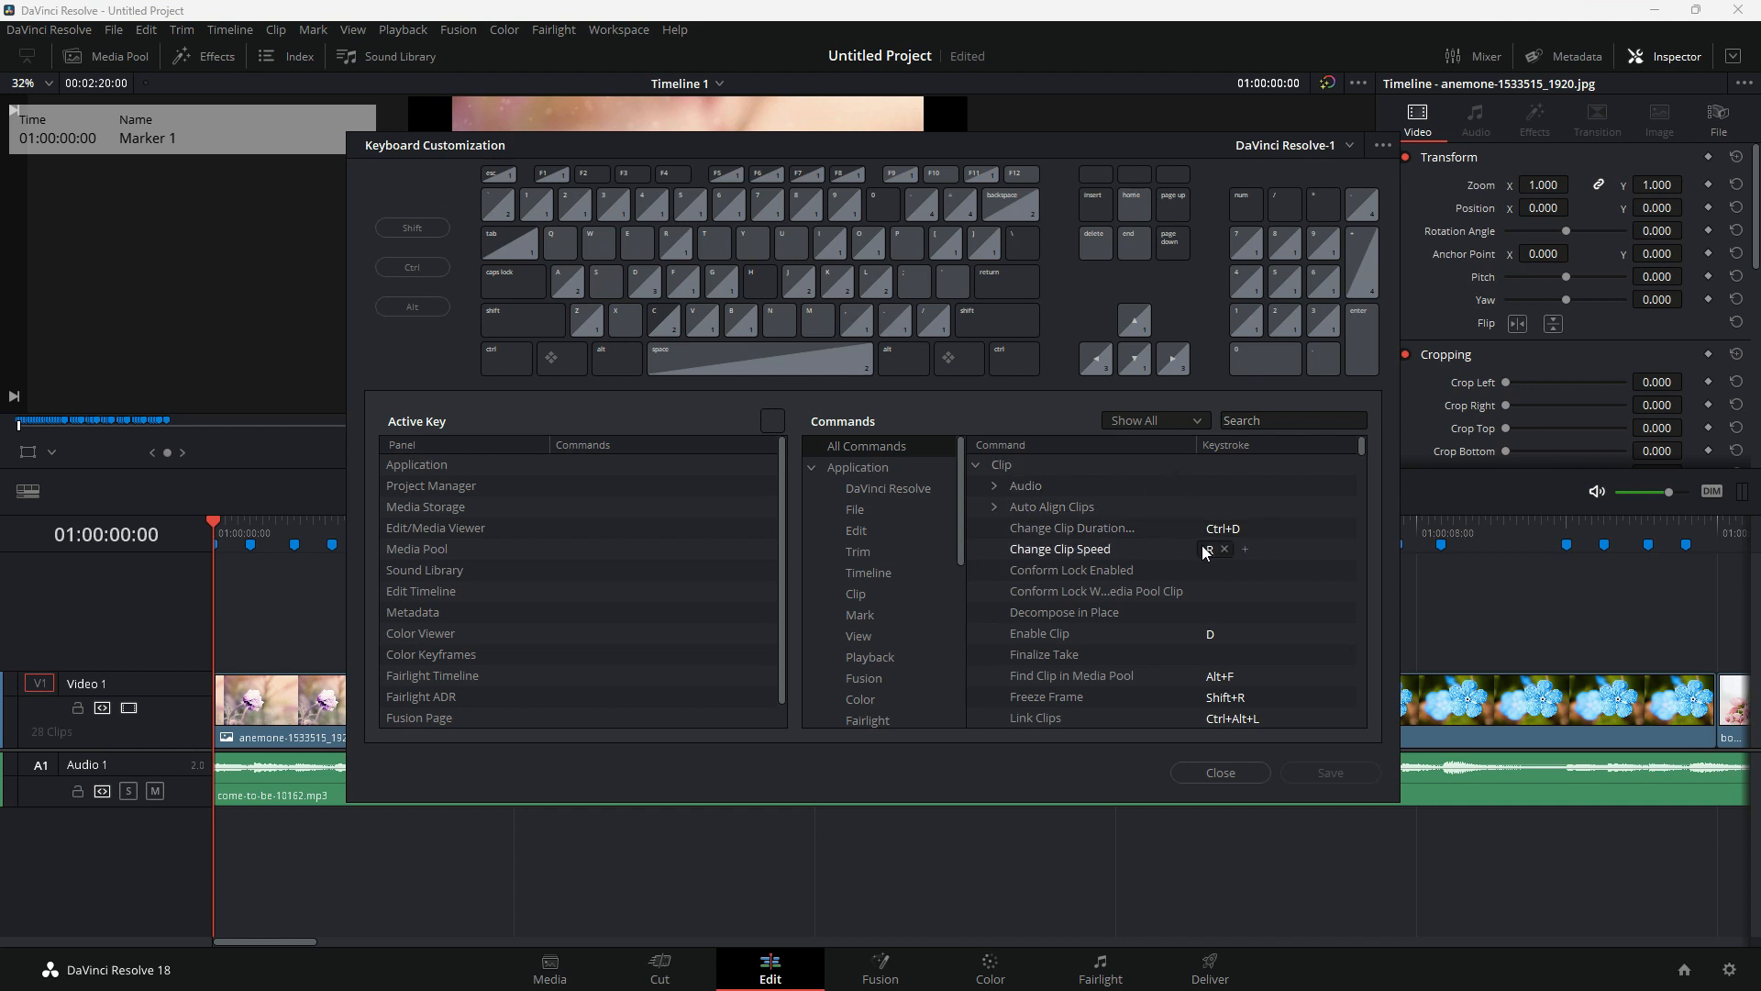
pyautogui.scroll(-2, 1238, 523)
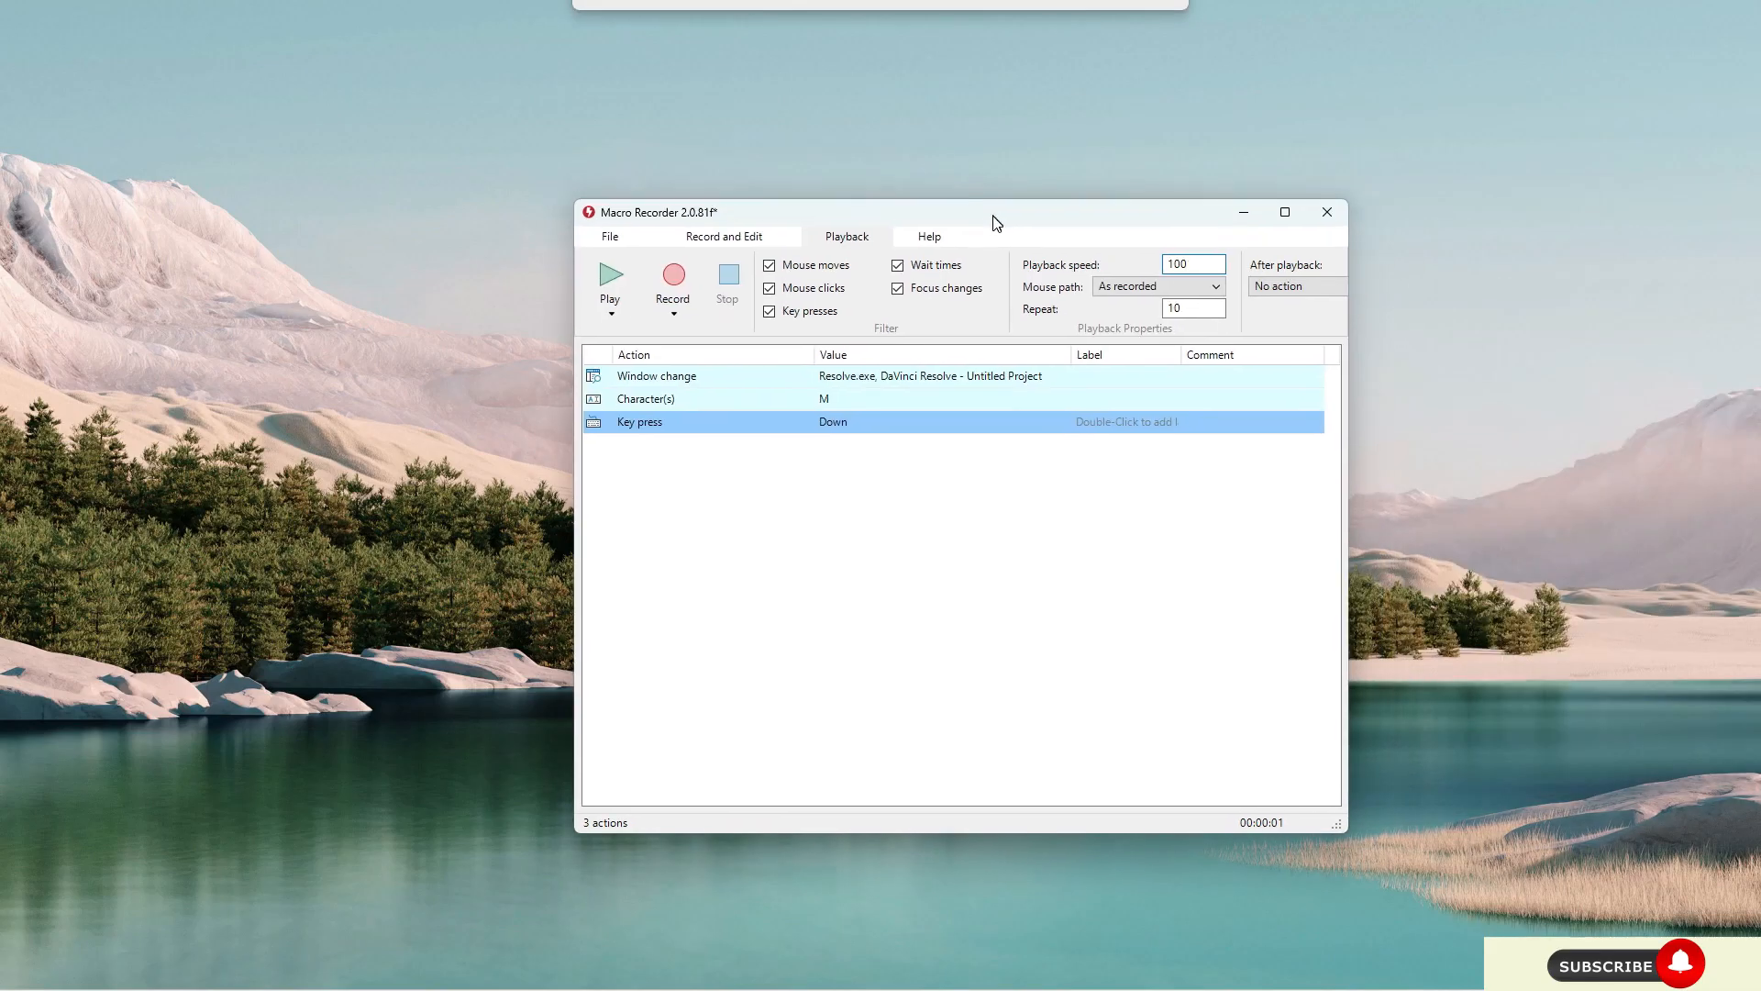
# Switch to Macro Recorder and save the current marker macro as "Farlight beats"
pyautogui.moveTo(996, 223); pyautogui.dragTo(935, 217)
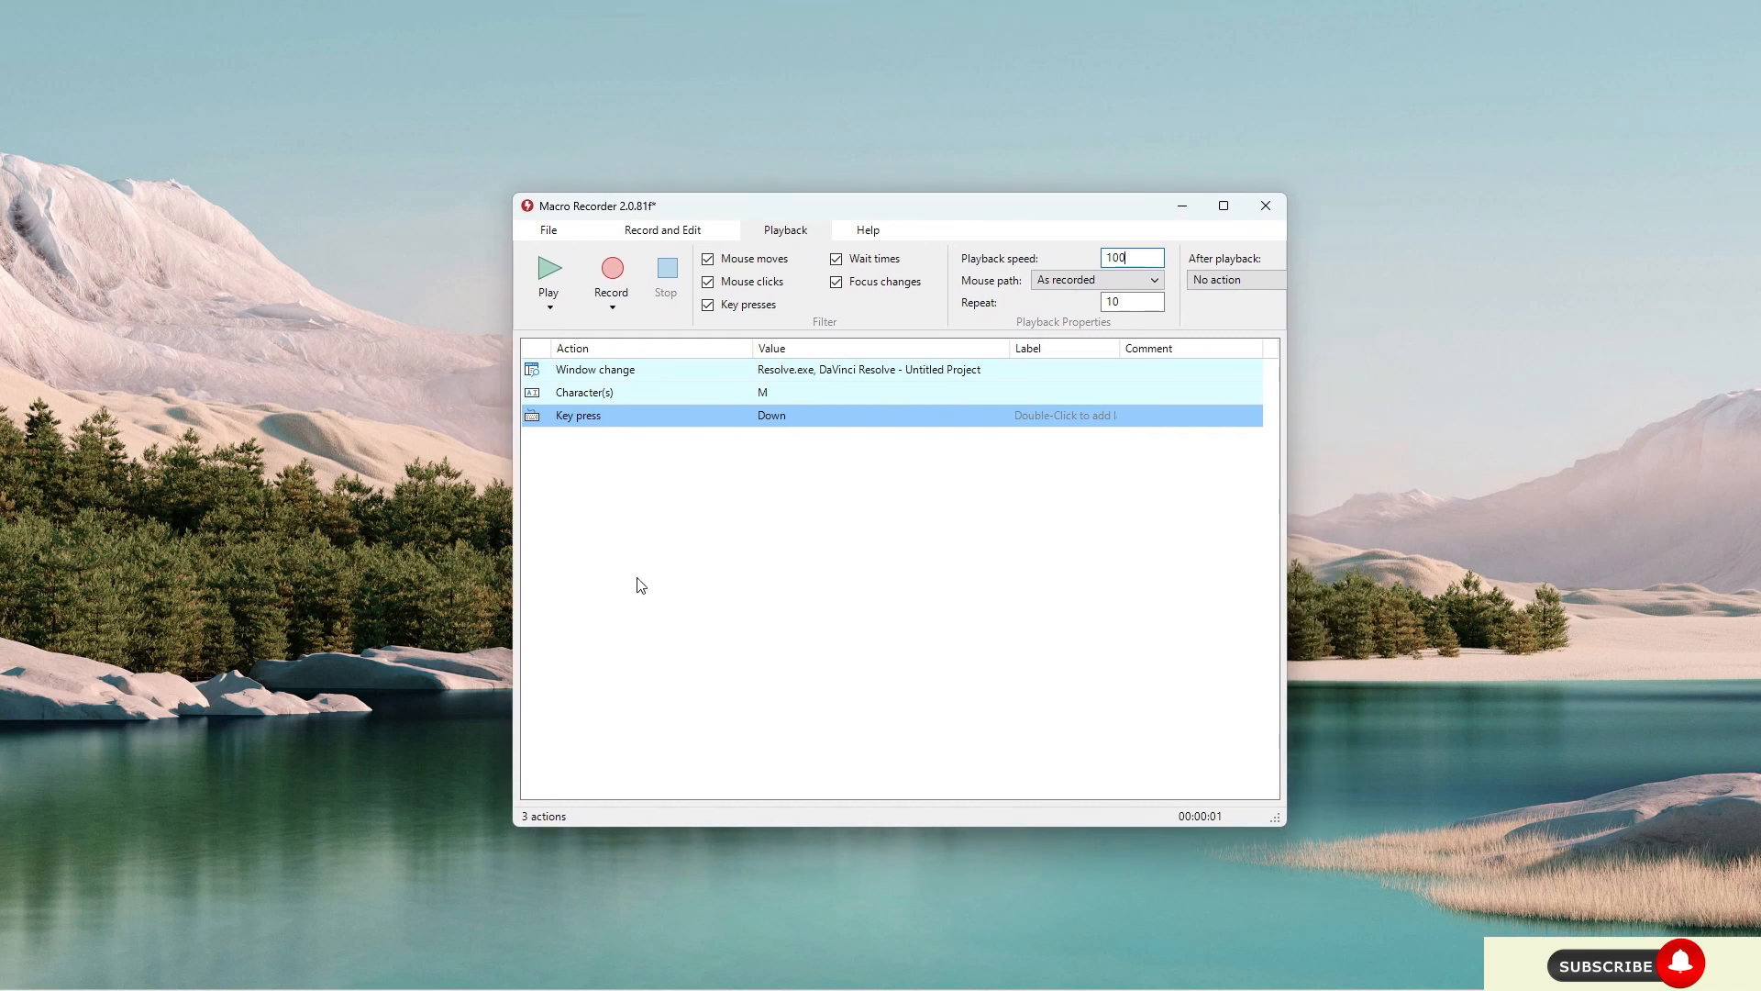
pyautogui.click(550, 230)
pyautogui.click(564, 322)
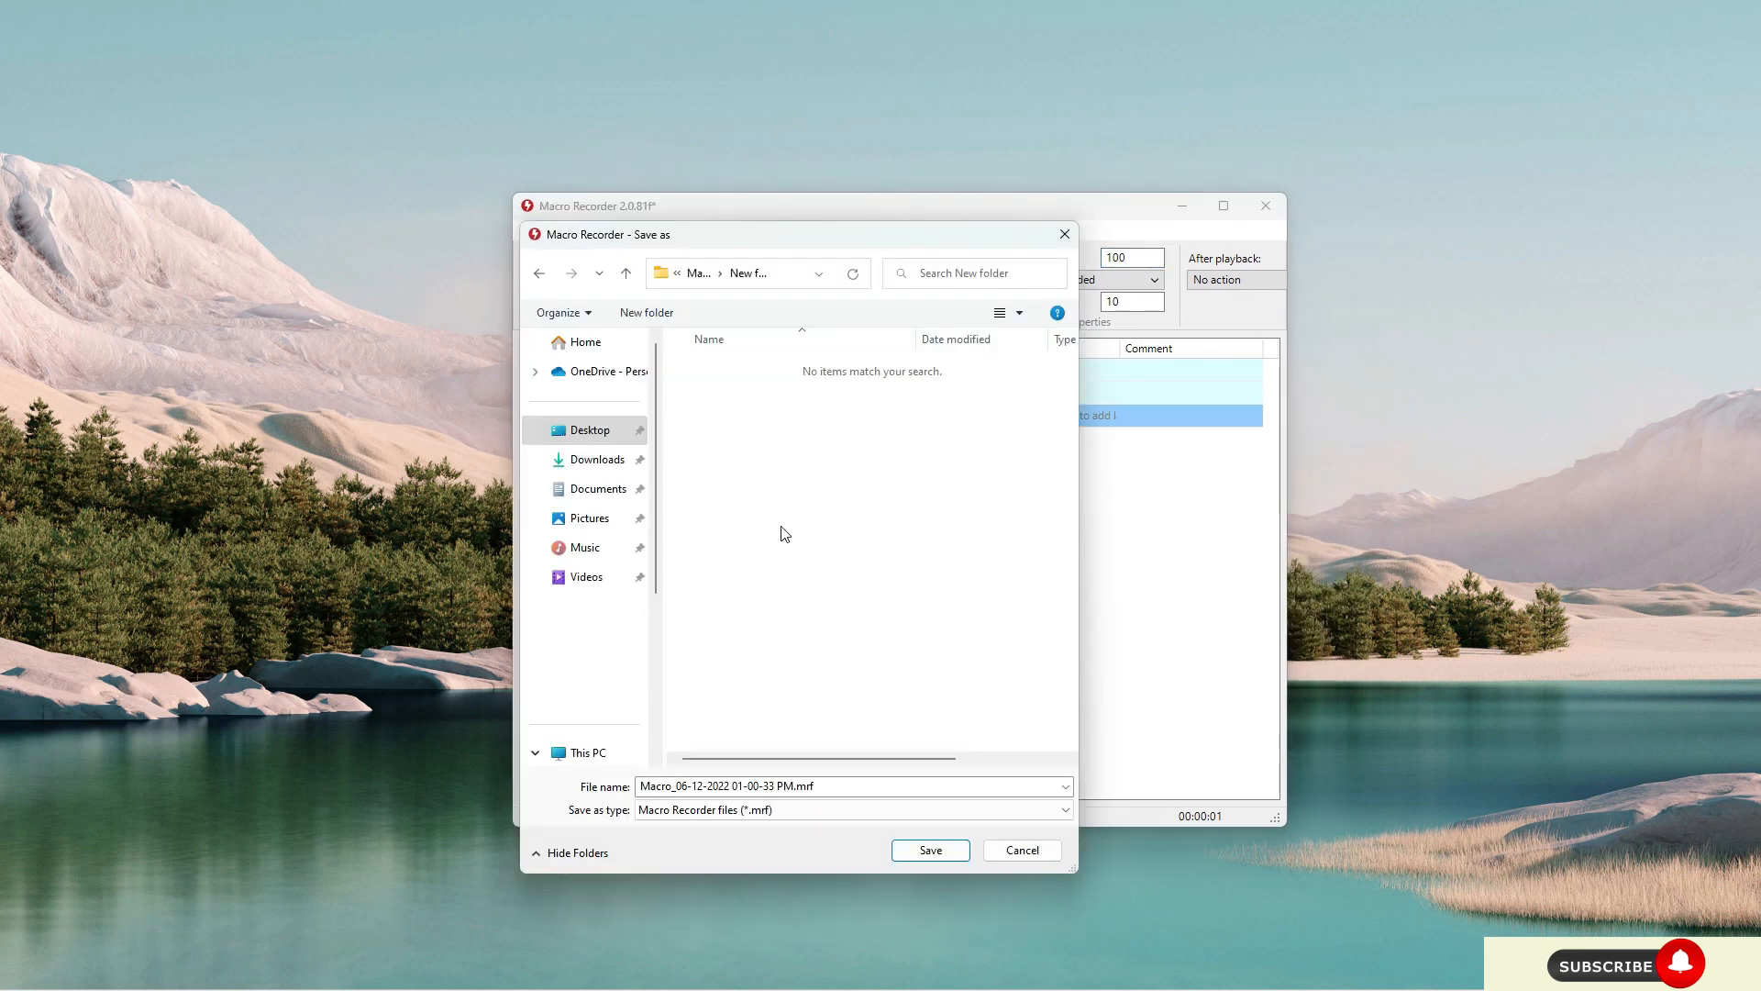
pyautogui.click(823, 786)
pyautogui.write('Farlight ')
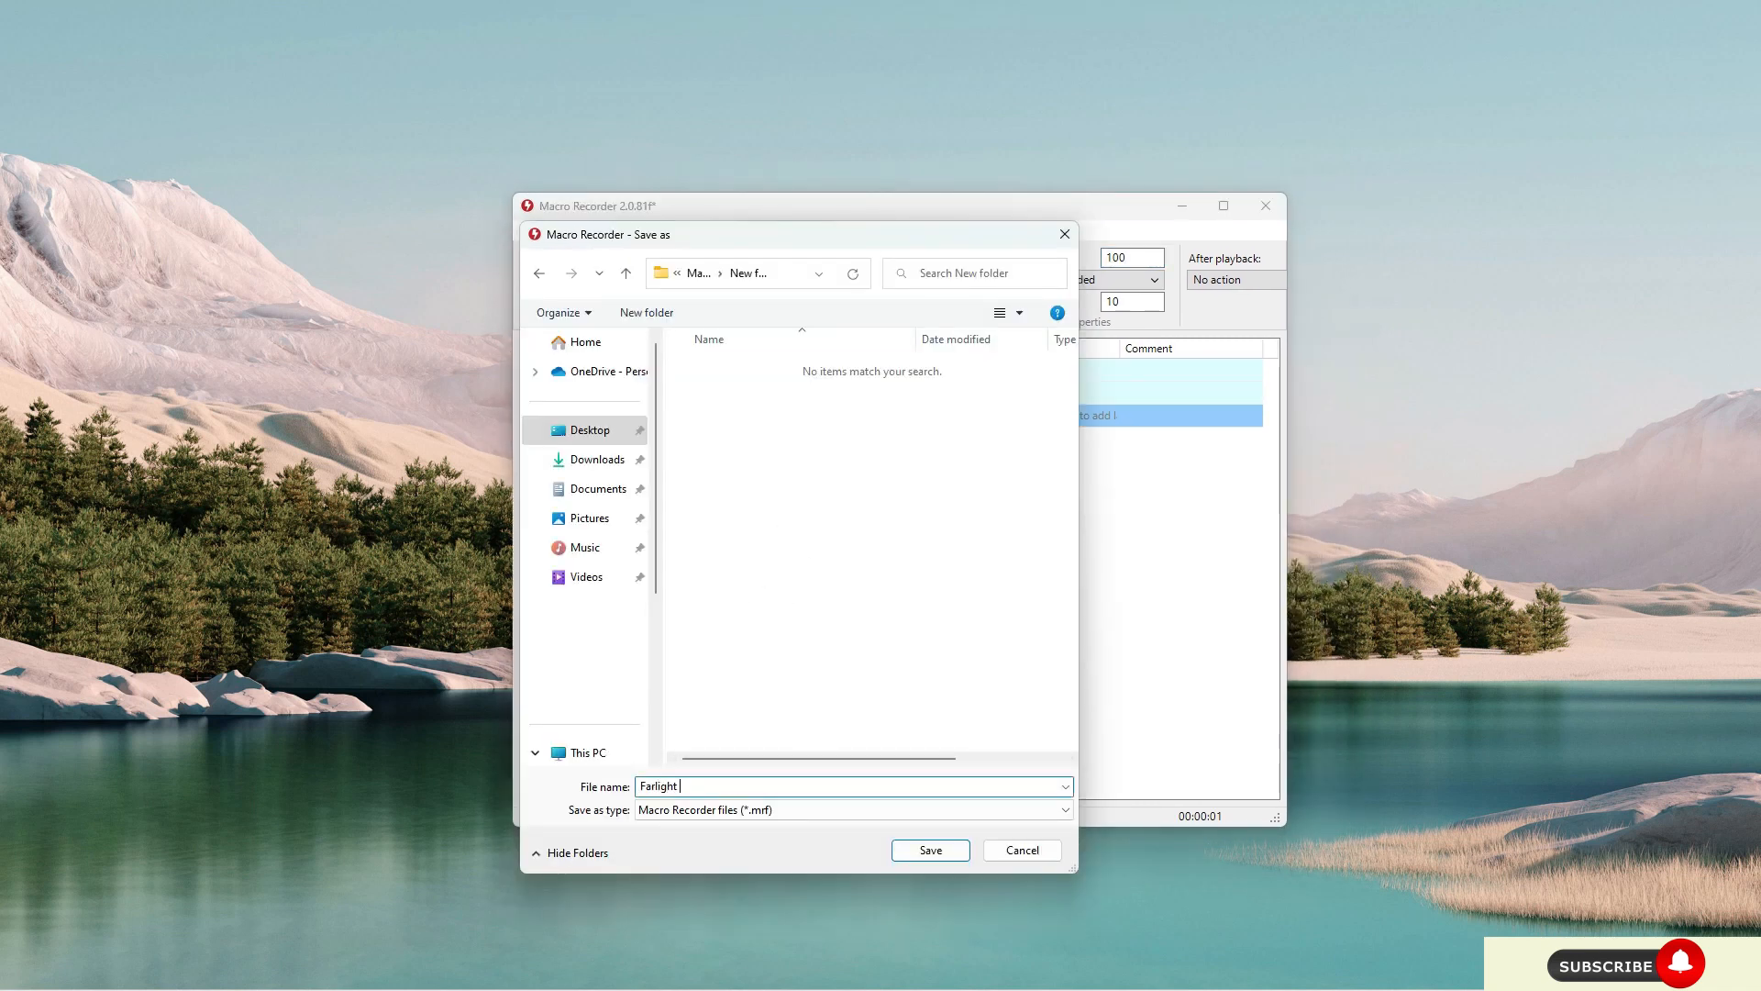
pyautogui.write('beats')
pyautogui.click(931, 849)
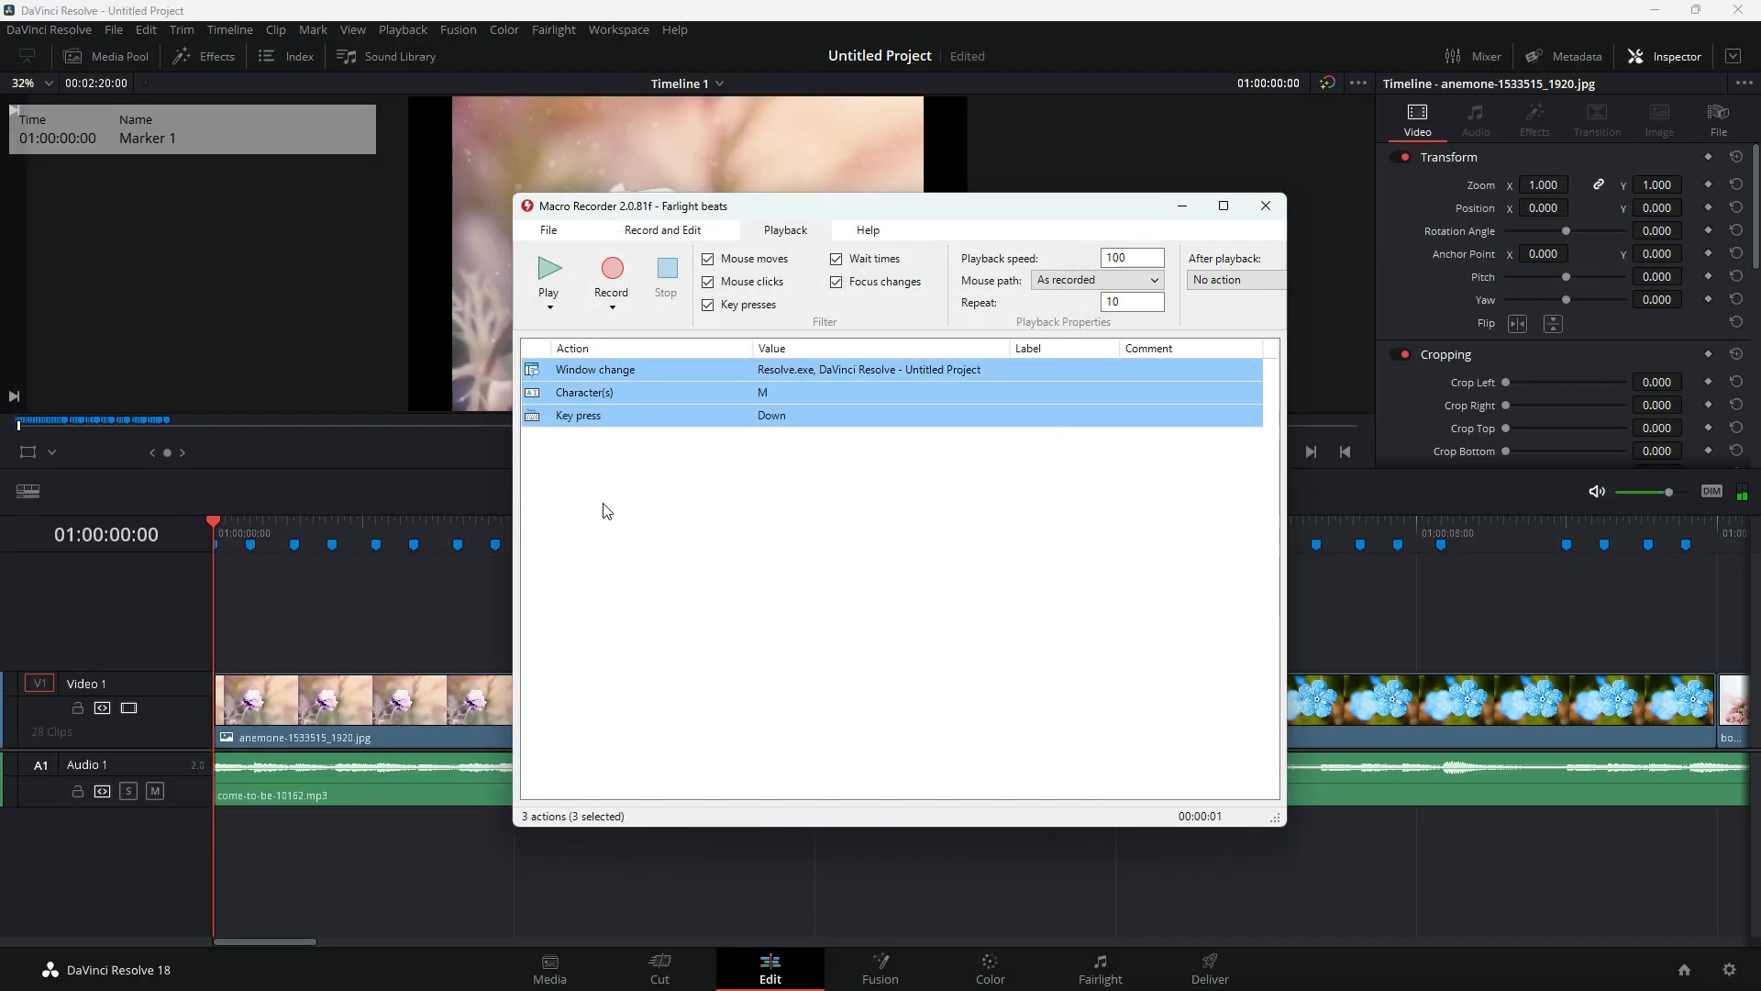
# Record a new macro that jumps to the next timeline marker, selects the clip there, splits it and ripple deletes the remainder
pyautogui.click(611, 274)
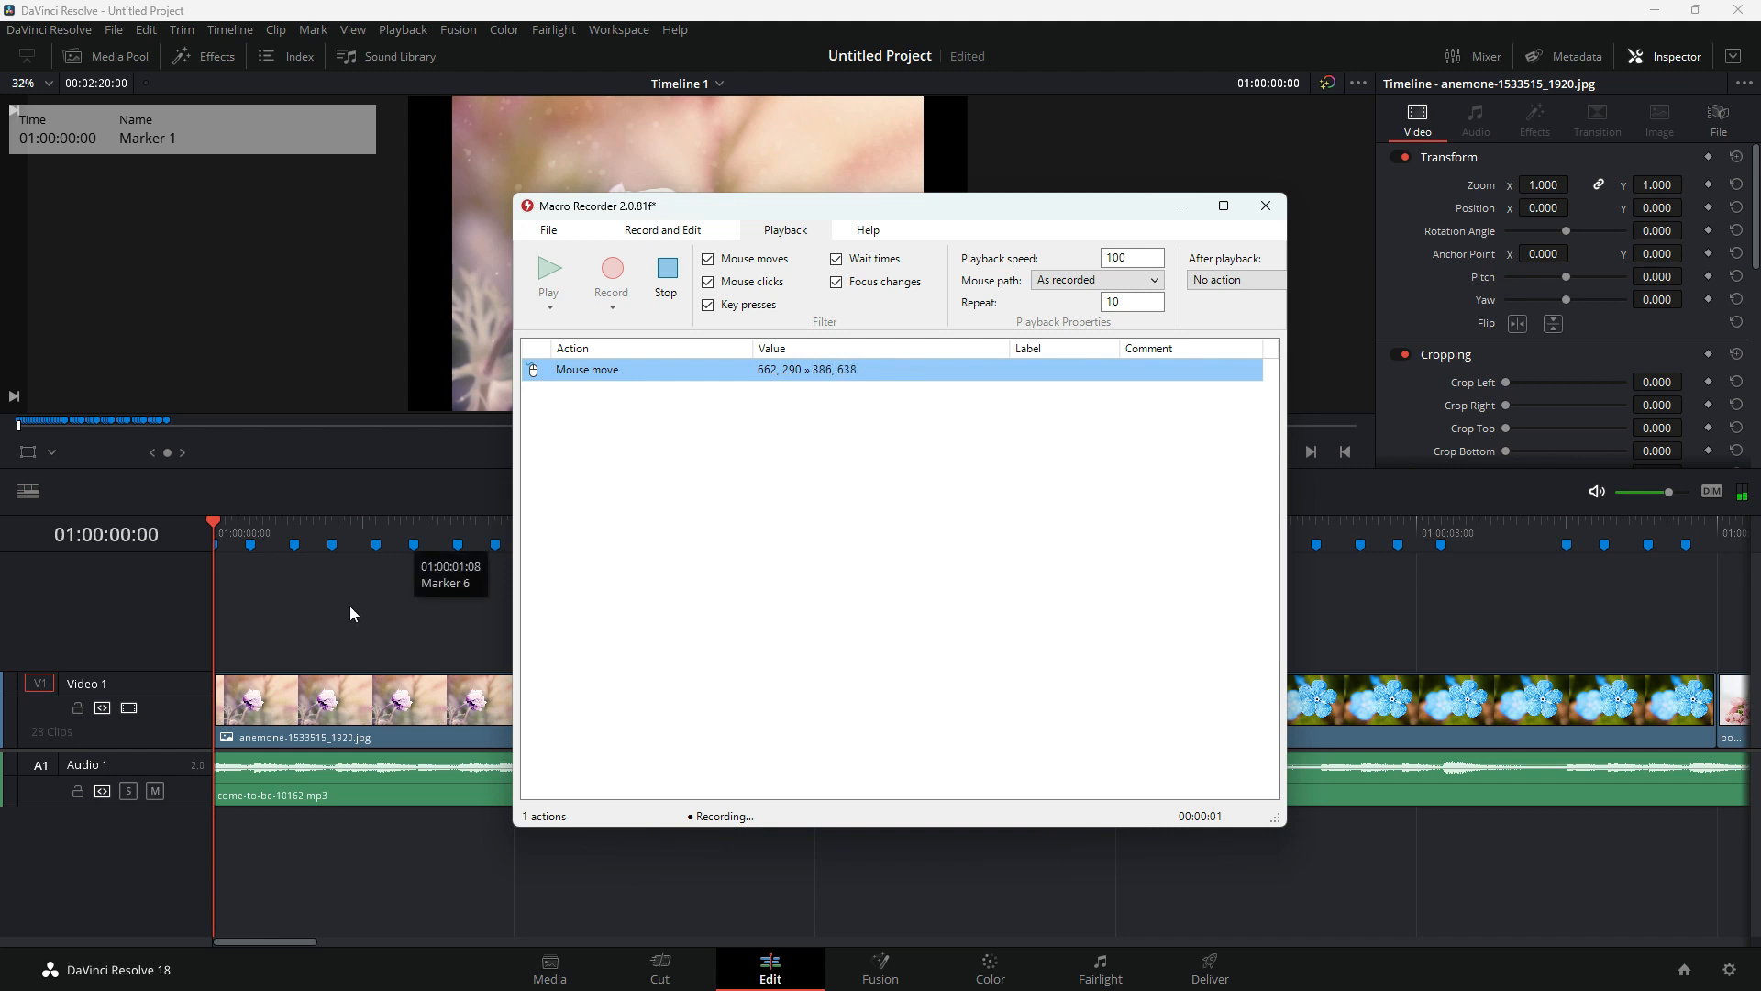
pyautogui.click(350, 638)
pyautogui.hotkey('shift', 'Down')
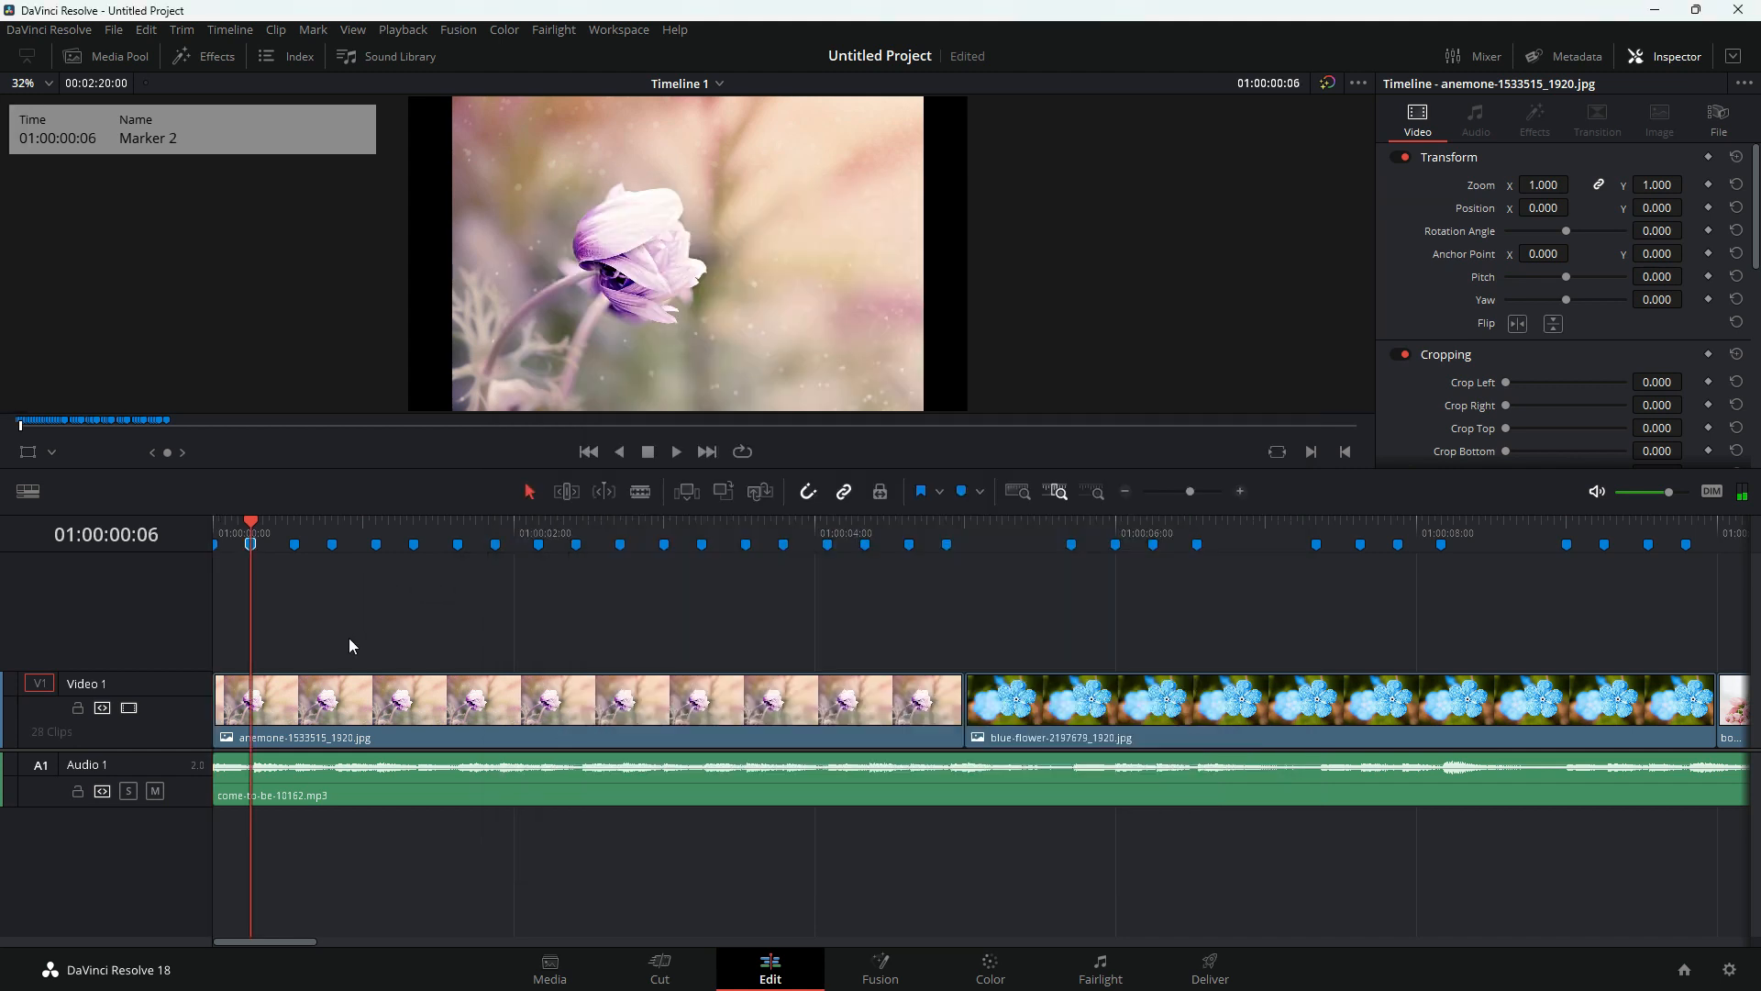
pyautogui.hotkey('shift', 'v')
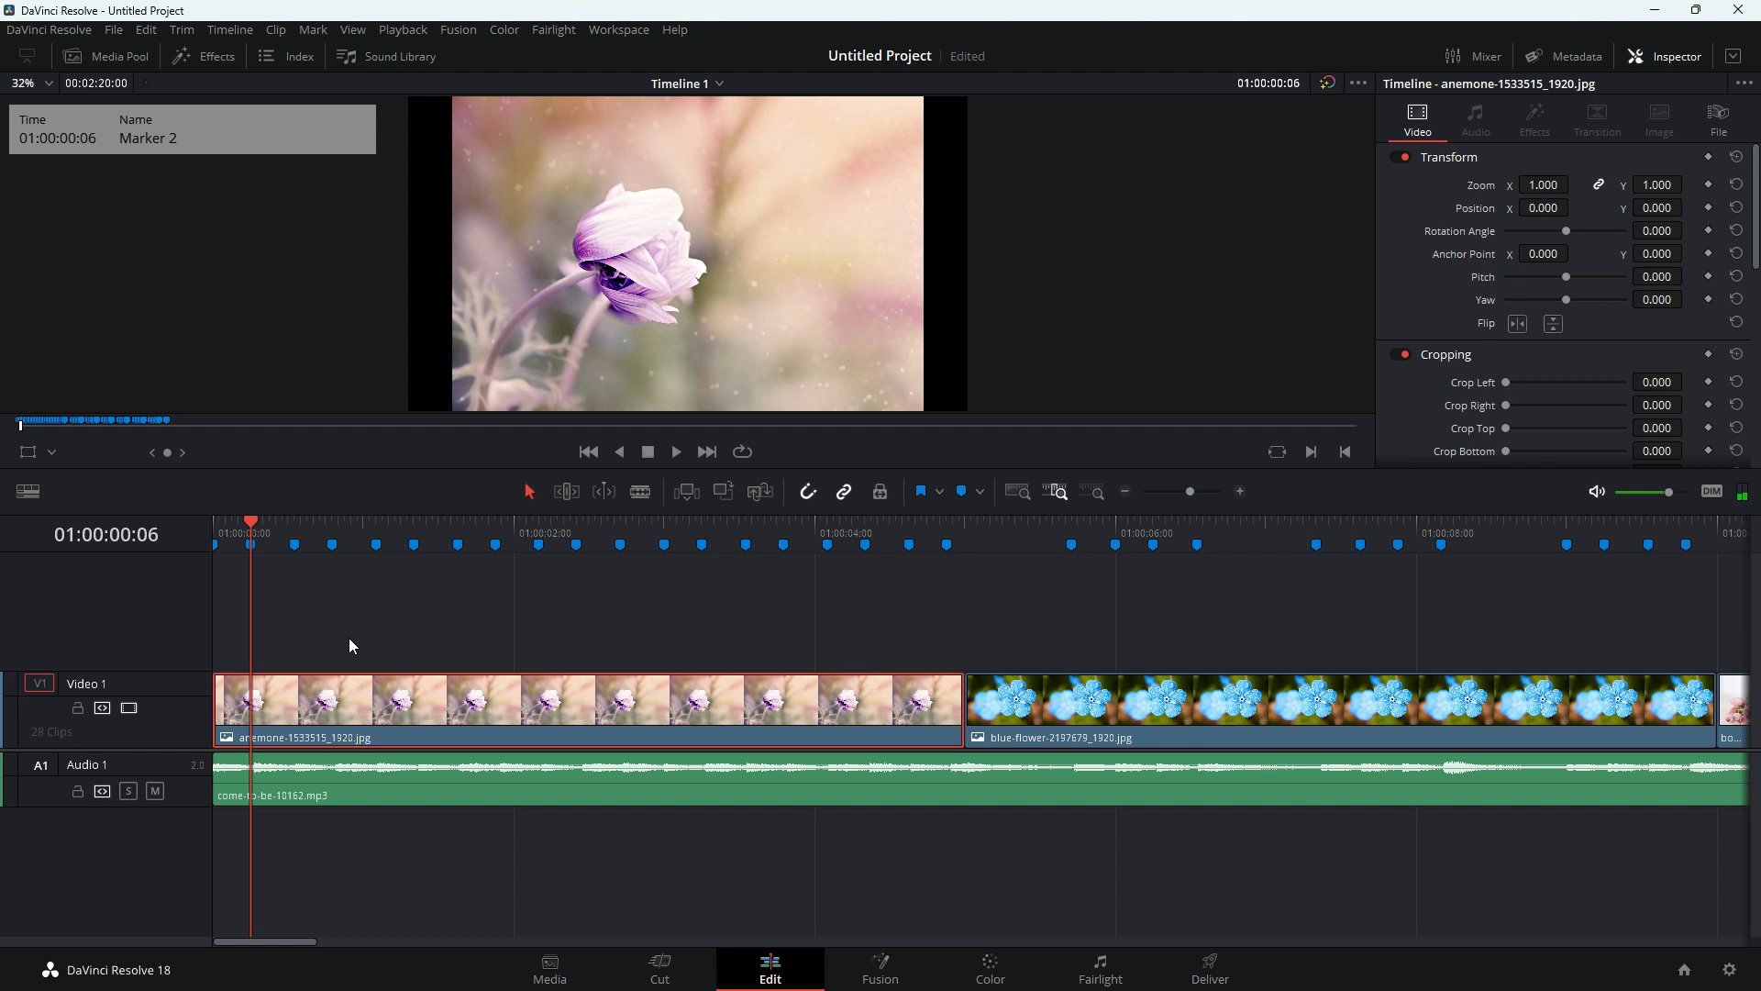
pyautogui.hotkey('ctrl', 'b')
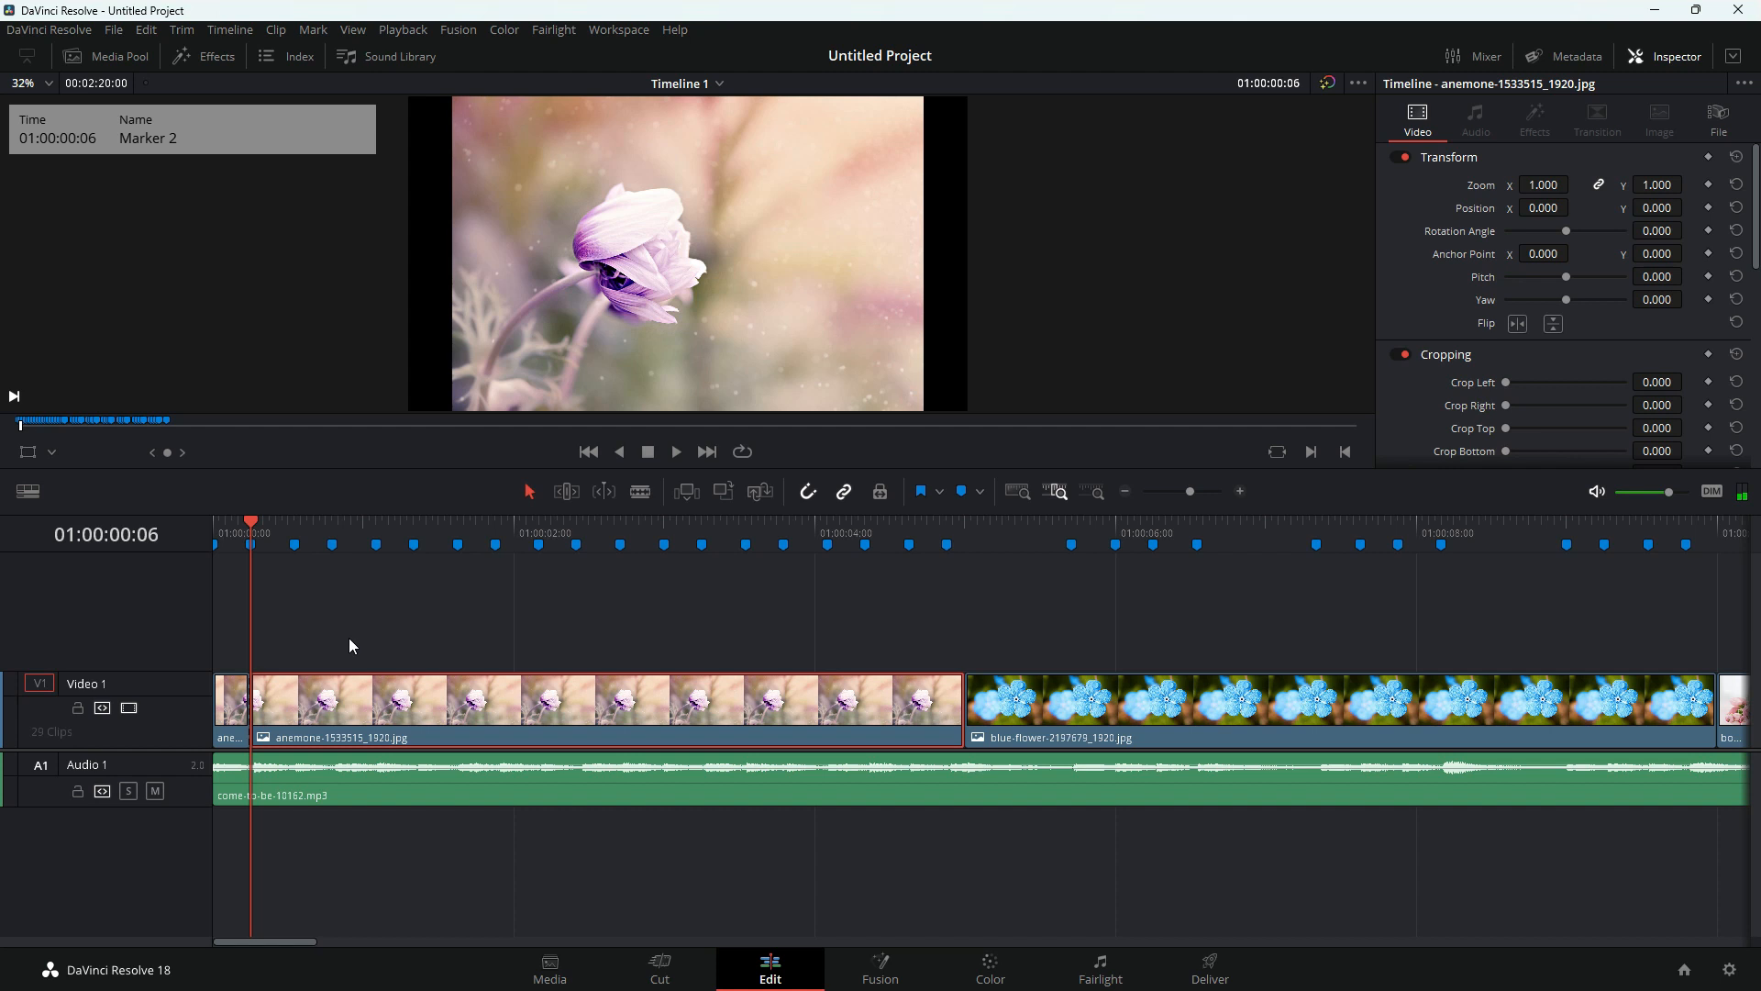
pyautogui.press('Delete')
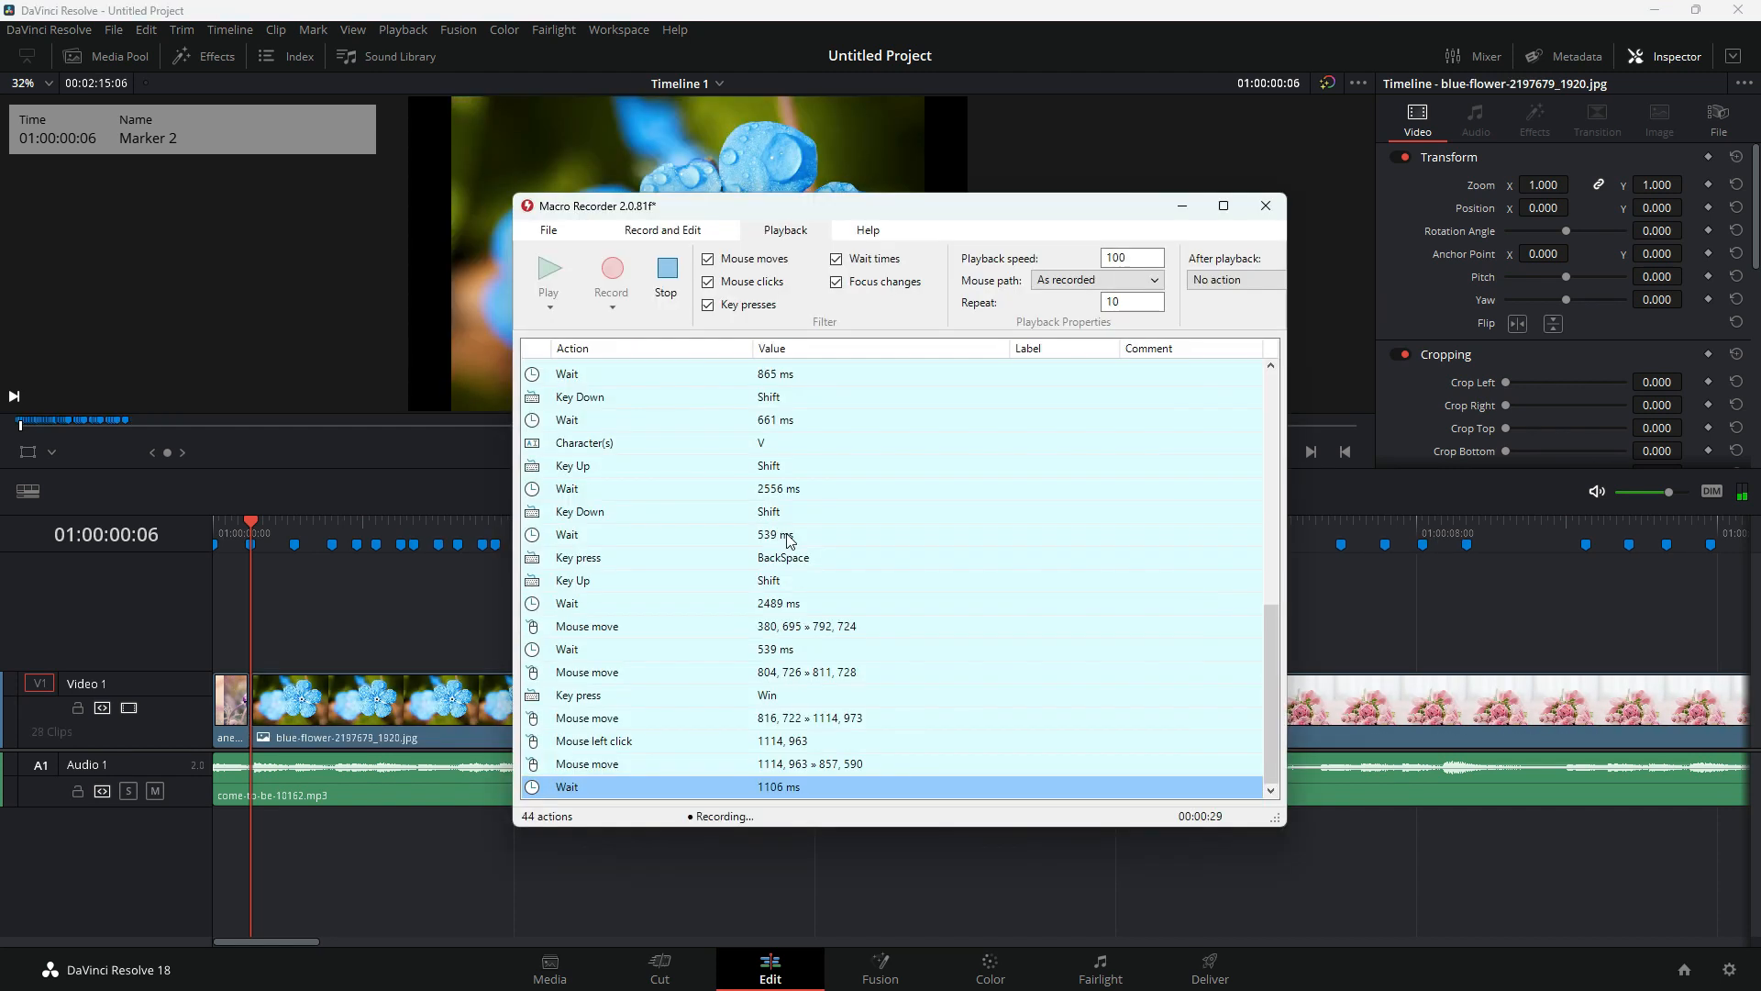
pyautogui.click(668, 275)
# Delete all wait, mouse and Windows-key actions from the recorded macro, keeping the window change and editing keystrokes
pyautogui.keyDown('ctrl'); pyautogui.click(587, 740); pyautogui.keyUp('ctrl')
pyautogui.keyDown('ctrl'); pyautogui.click(587, 625); pyautogui.keyUp('ctrl')
pyautogui.keyDown('ctrl'); pyautogui.click(587, 559); pyautogui.keyUp('ctrl')
pyautogui.scroll(4, 633, 459)
pyautogui.keyDown('ctrl'); pyautogui.click(655, 503); pyautogui.keyUp('ctrl')
pyautogui.scroll(4, 697, 495)
pyautogui.keyDown('ctrl'); pyautogui.click(792, 415); pyautogui.keyUp('ctrl')
pyautogui.keyDown('ctrl'); pyautogui.click(795, 396); pyautogui.keyUp('ctrl')
pyautogui.press('Delete')
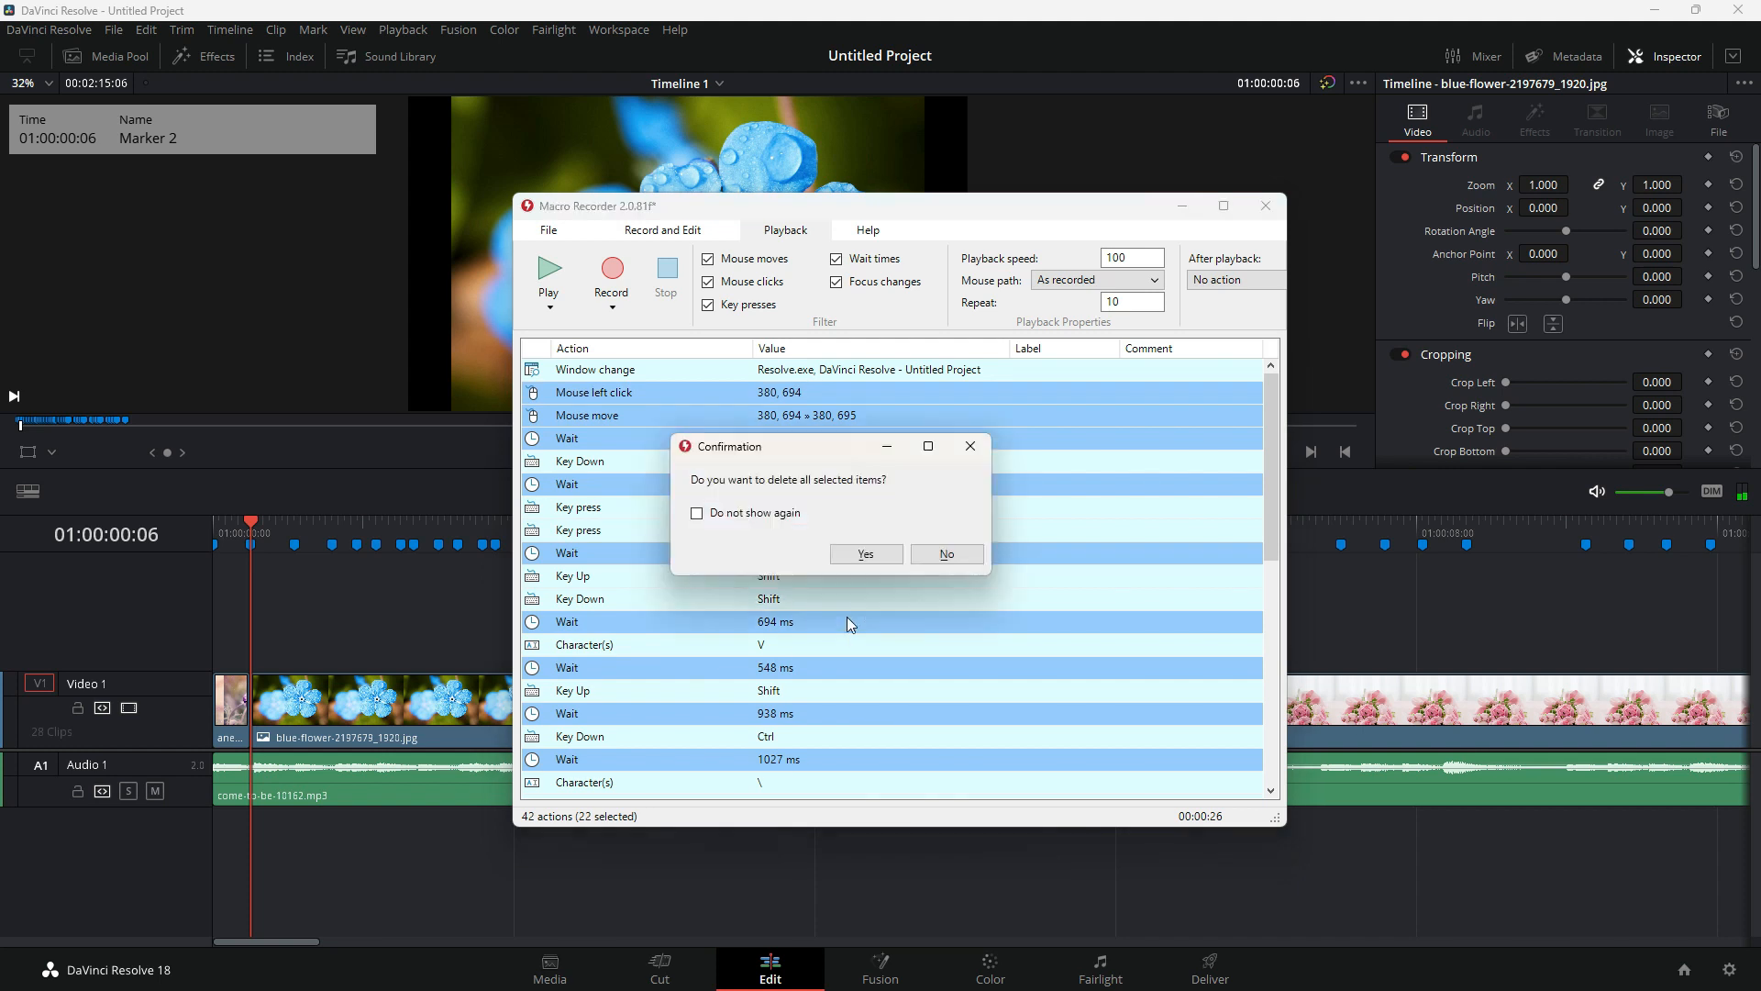
pyautogui.press('Return')
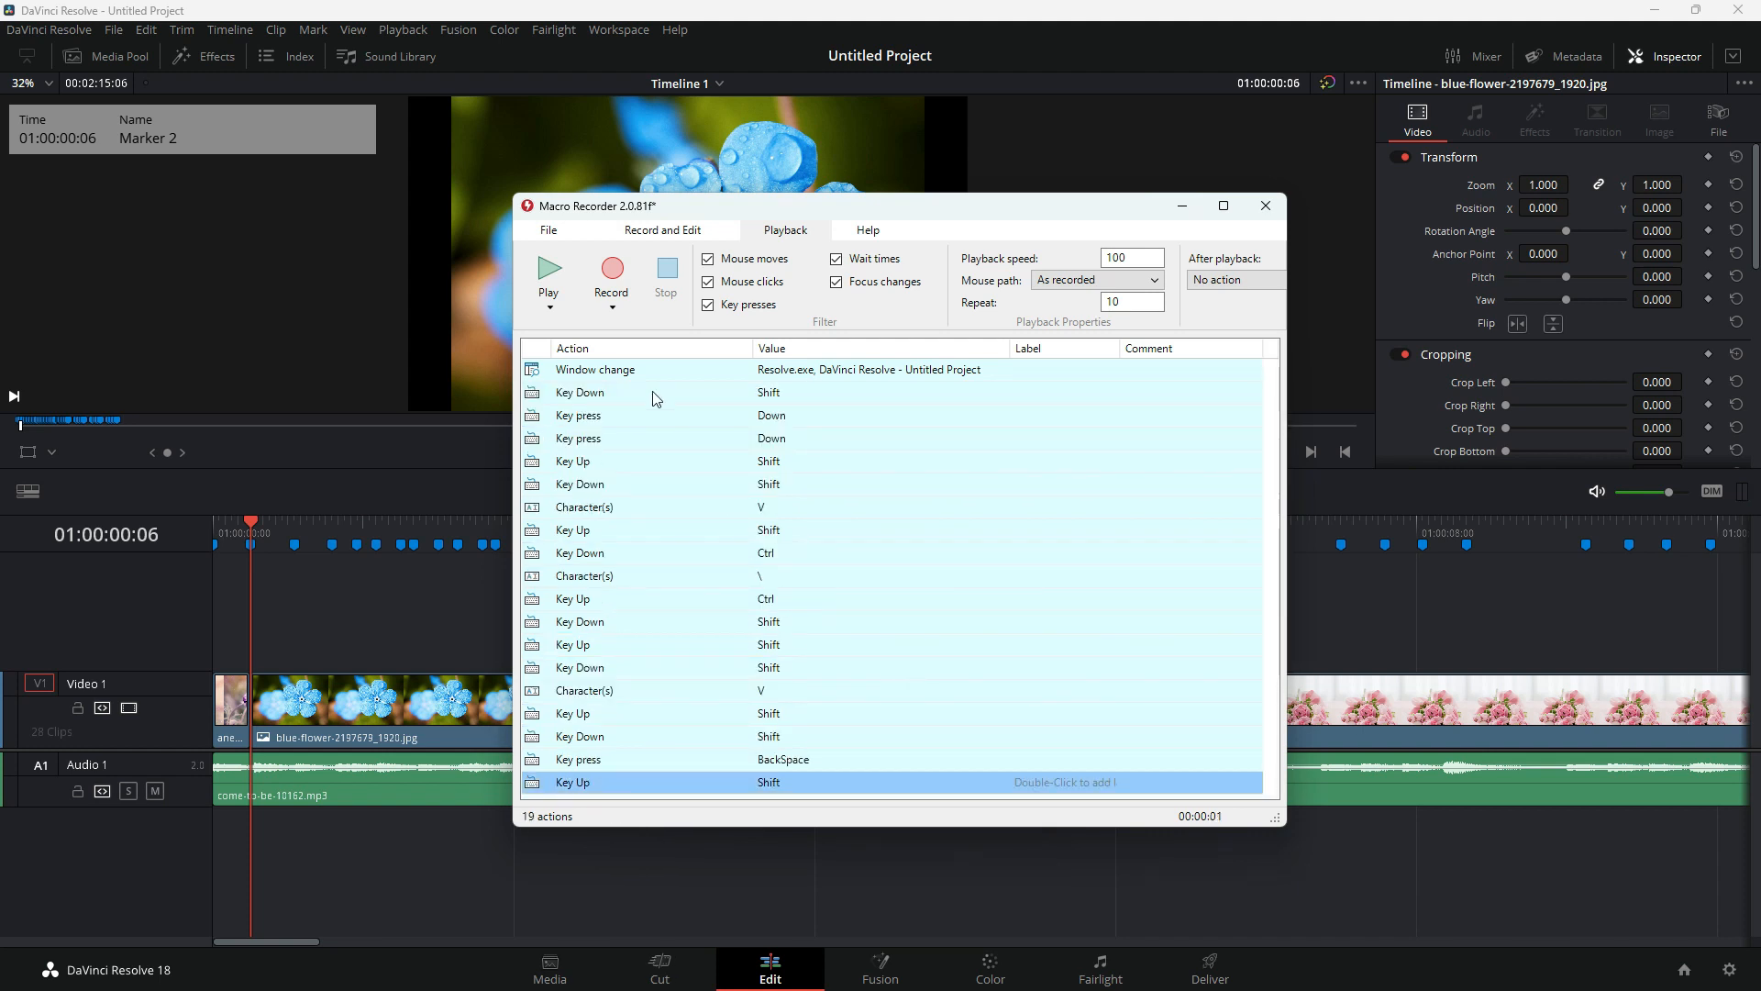
# Play the cleaned-up macro on the timeline photos and save it as "Edit photo stack"
pyautogui.click(548, 268)
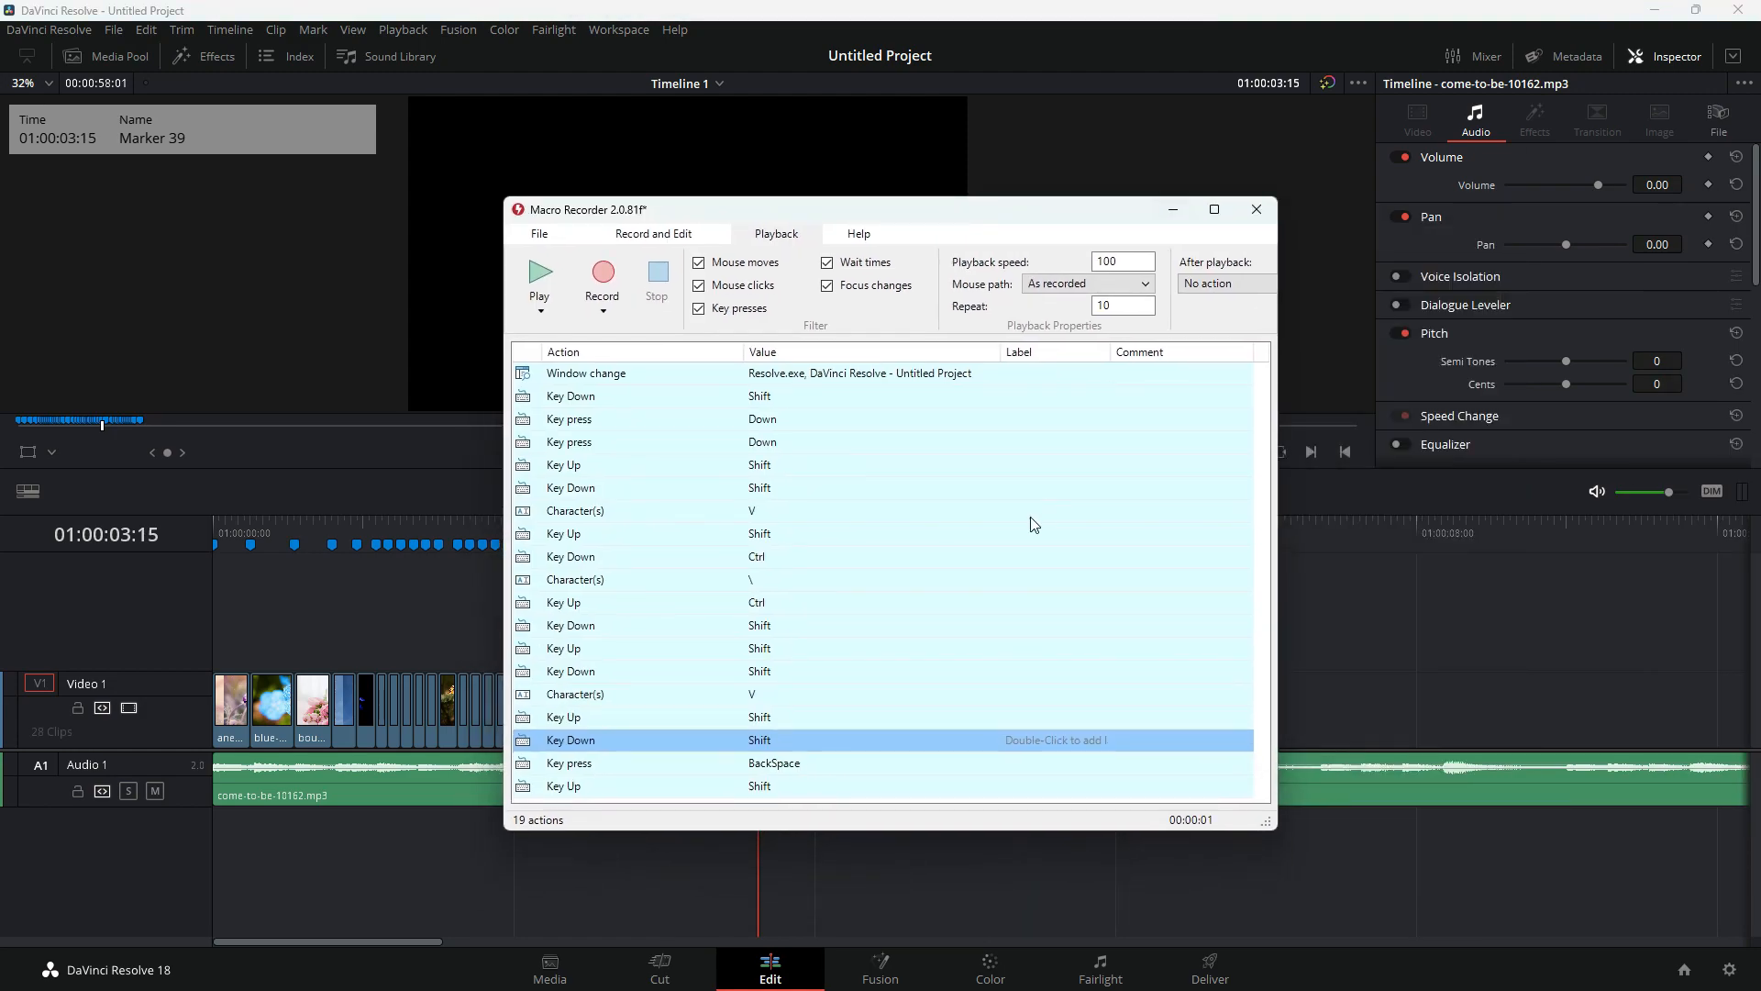
pyautogui.click(540, 233)
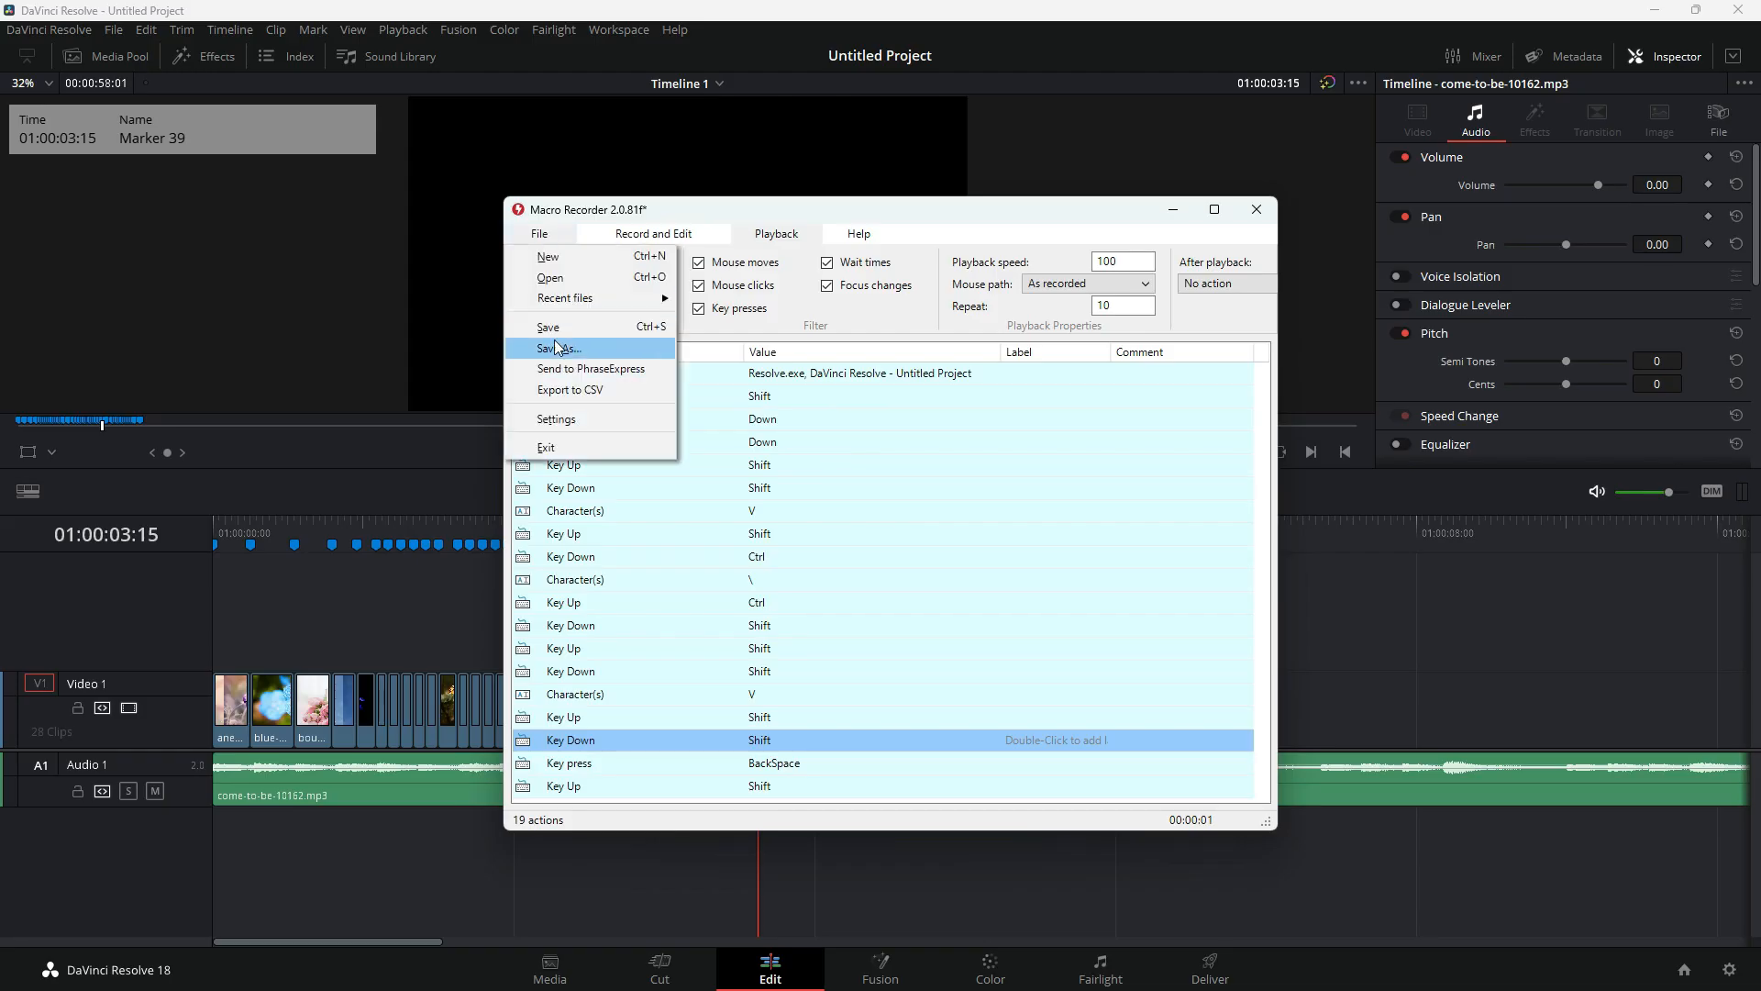
pyautogui.click(560, 350)
pyautogui.write('Edit photo stack')
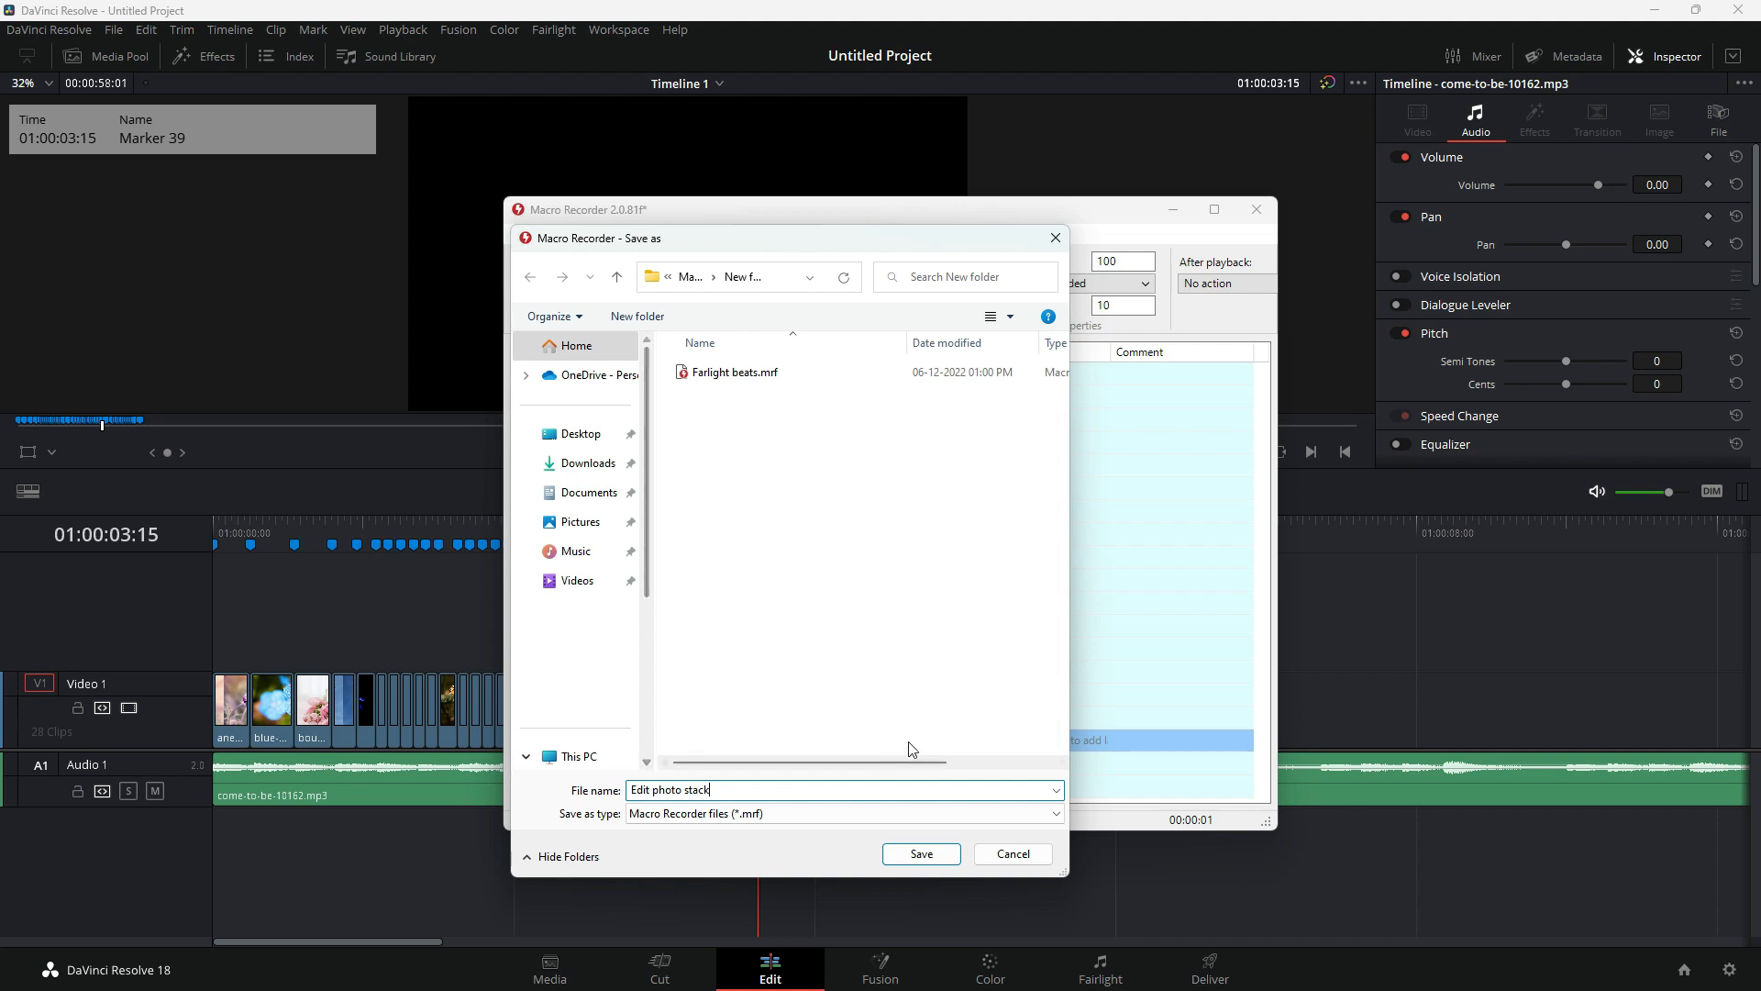
pyautogui.click(920, 853)
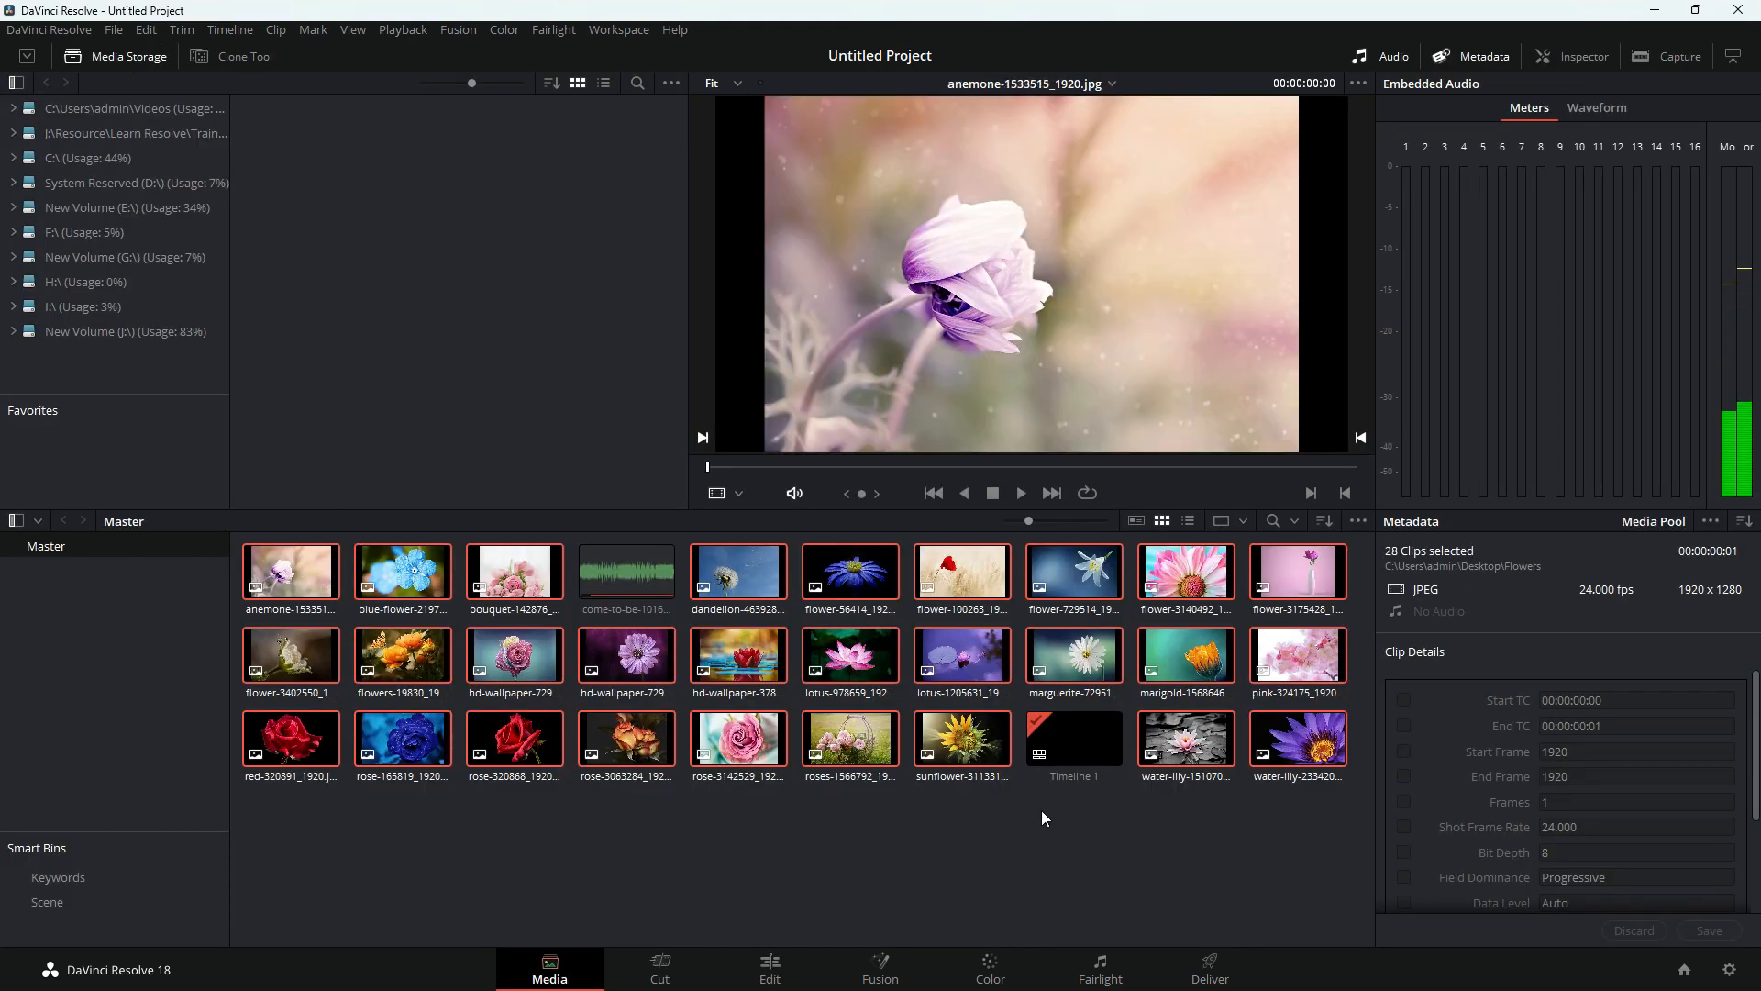
# Replace the flower images in the media pool with all images from the Animals folder and place them on Video 1
pyautogui.press('Delete')
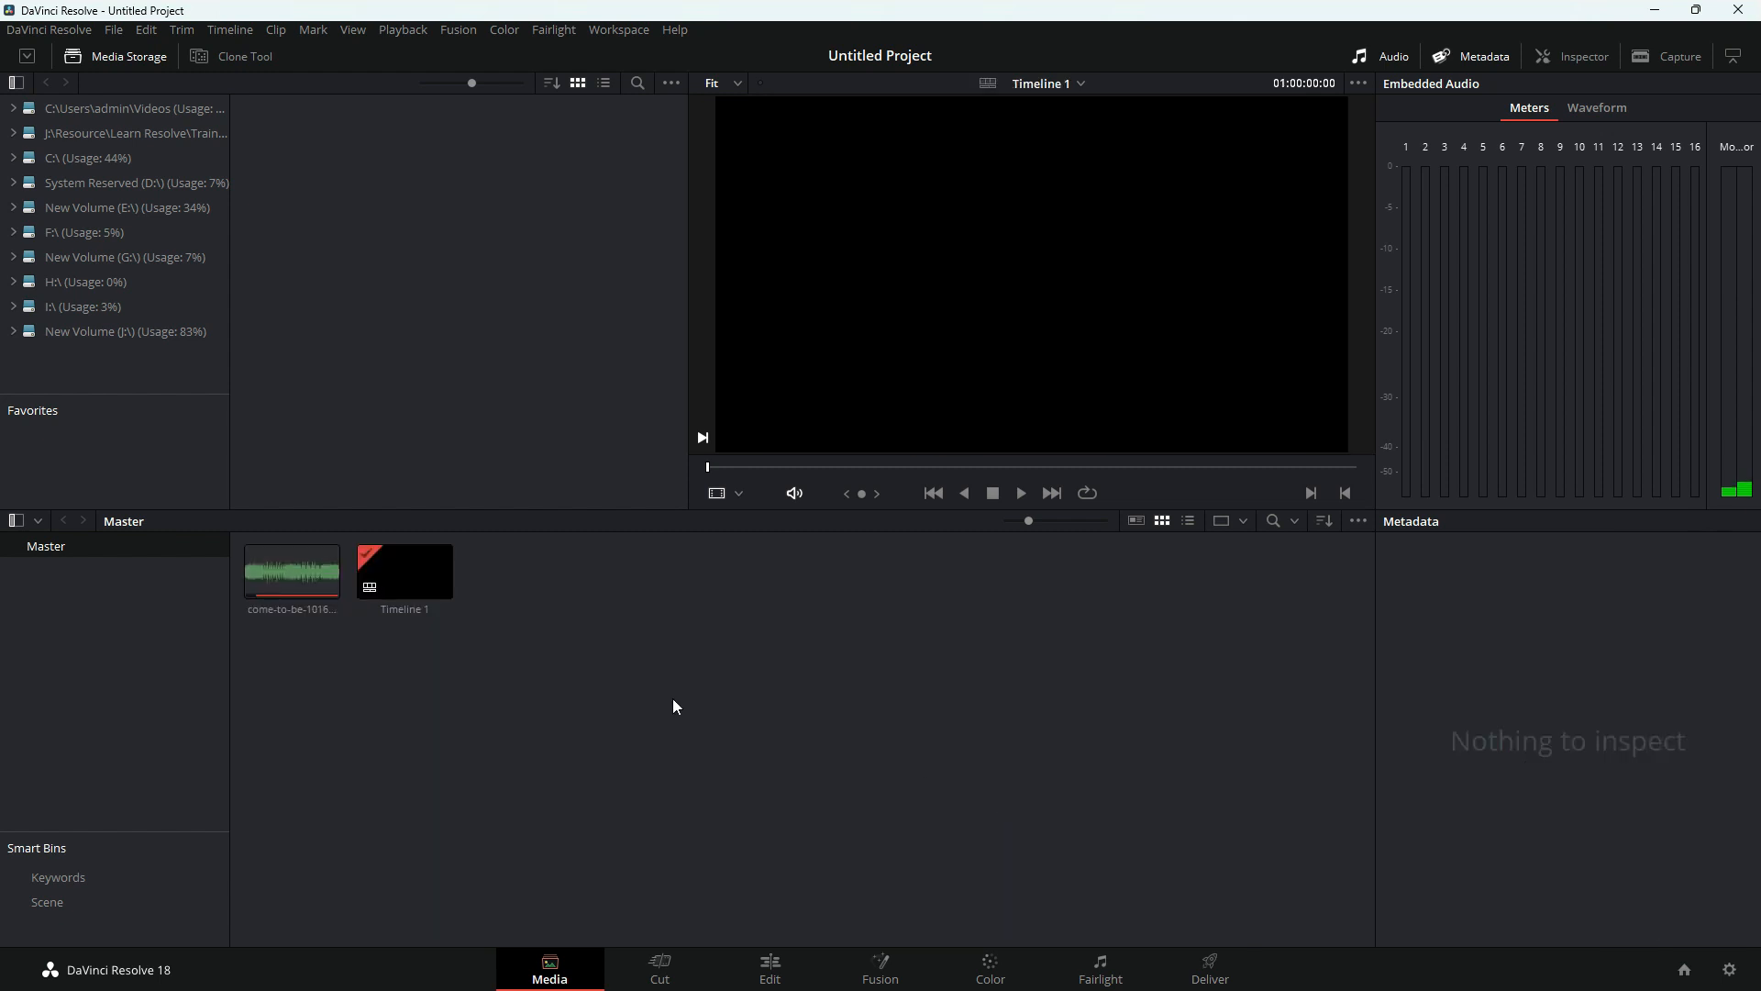
pyautogui.rightClick(679, 702)
pyautogui.click(732, 791)
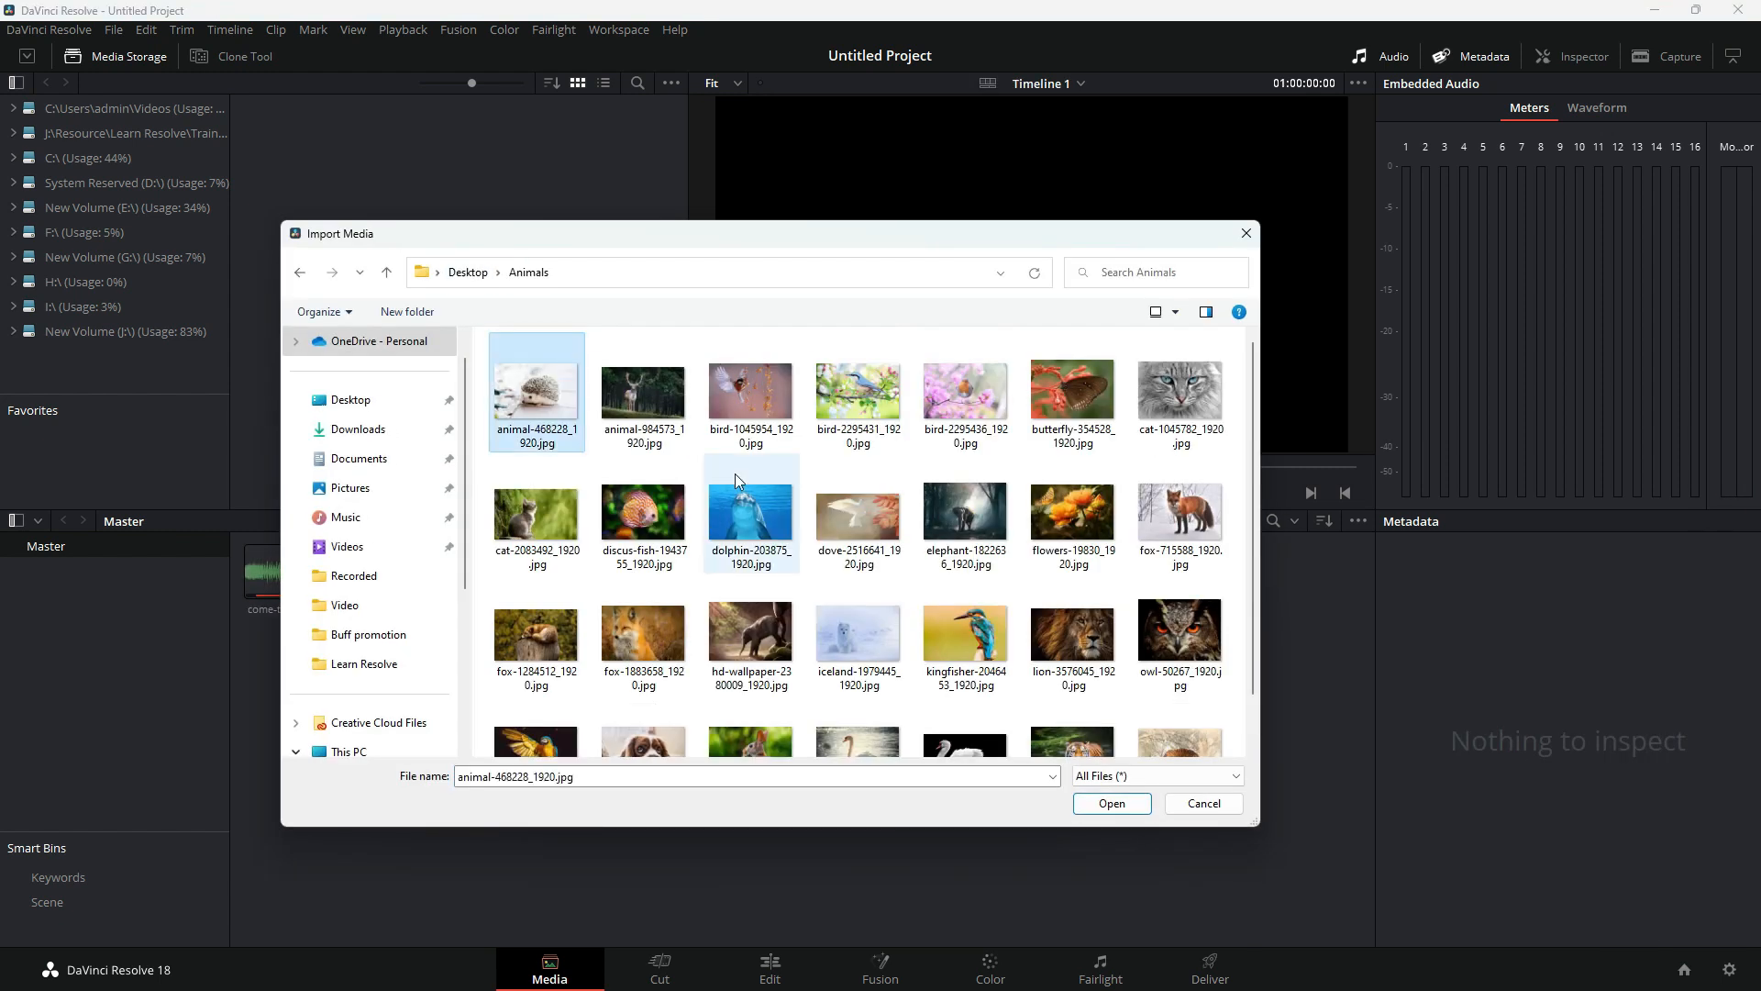
pyautogui.hotkey('ctrl', 'a')
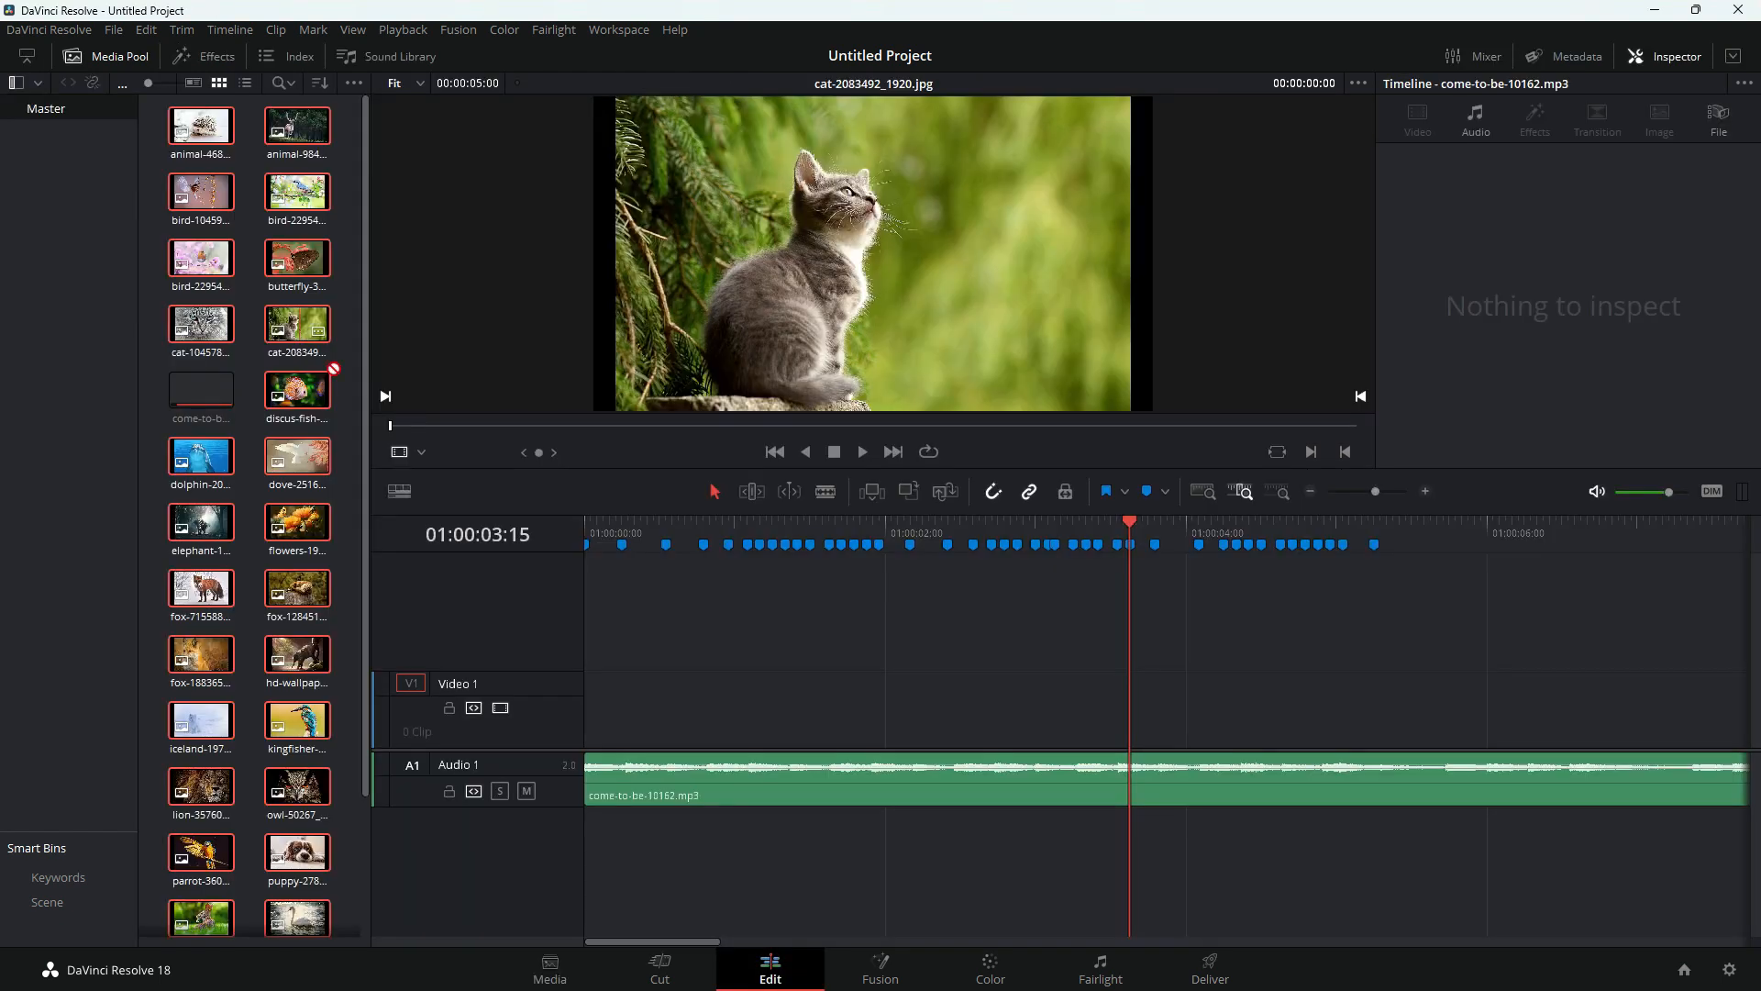
pyautogui.moveTo(298, 323); pyautogui.dragTo(573, 741)
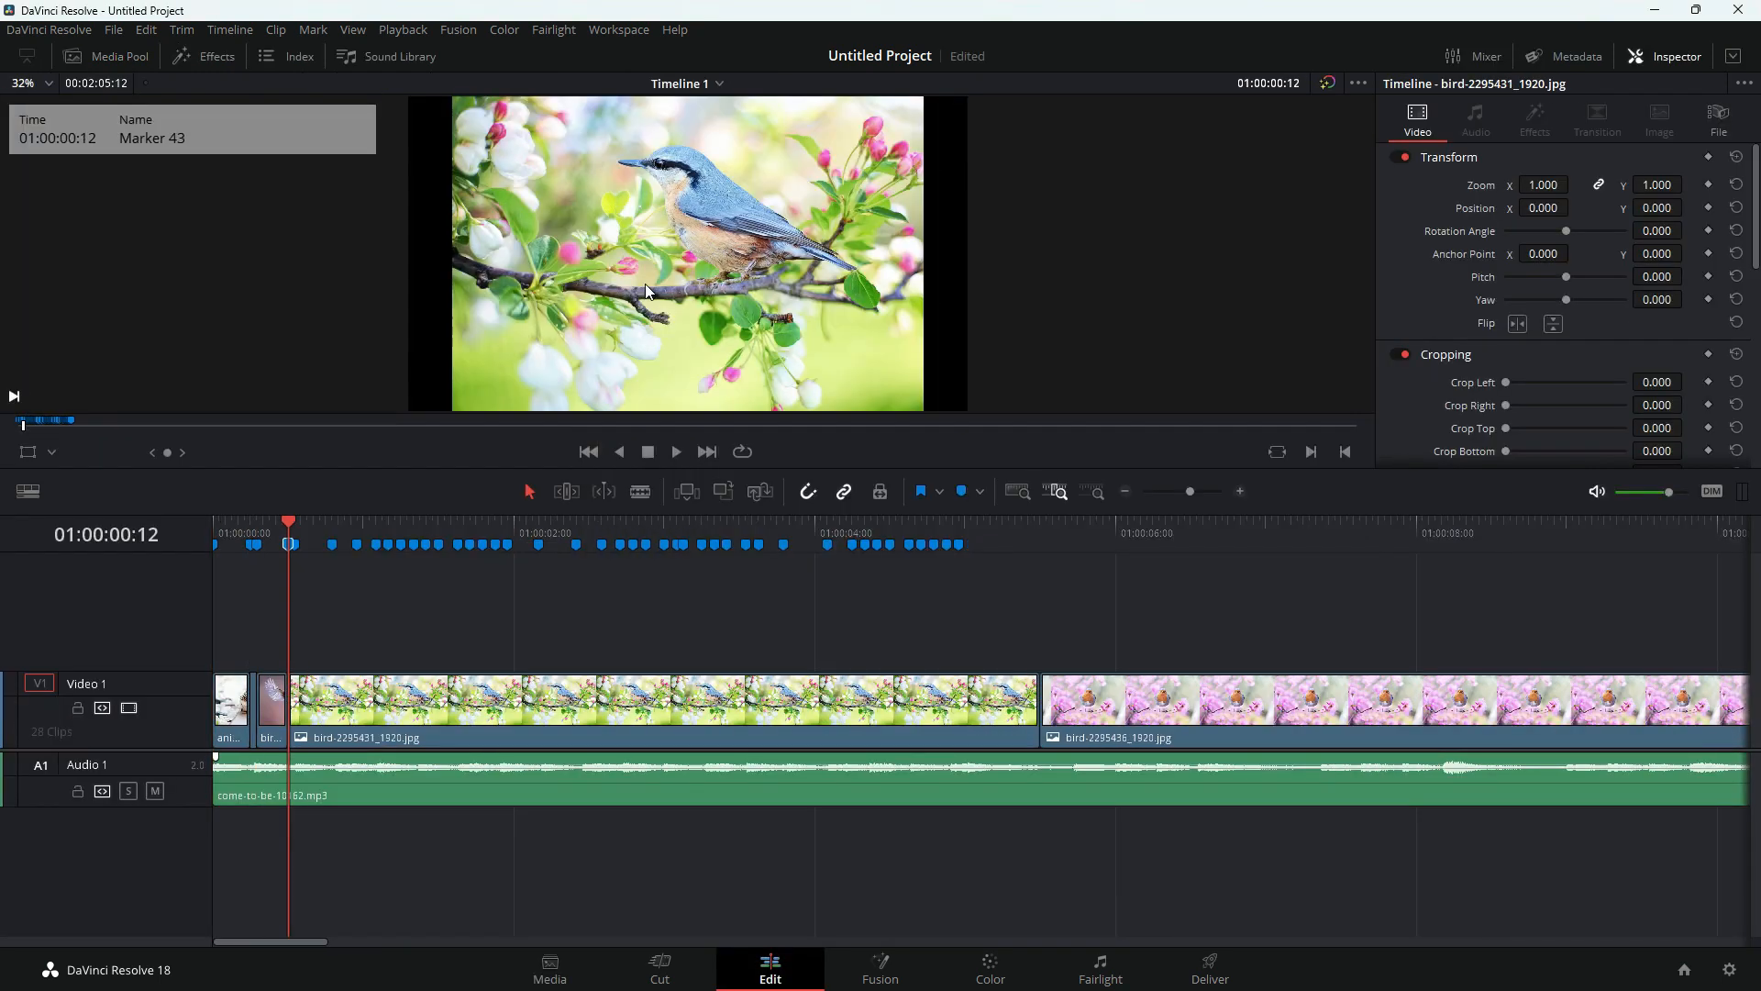
# Cut the successive animal clips at the timeline markers, ripple deleting each remainder, and return the playhead to 01:00:00:00
pyautogui.hotkey('shift', 'Down')
pyautogui.hotkey('ctrl', 'shift', ']')
pyautogui.moveTo(413, 528); pyautogui.dragTo(212, 545)
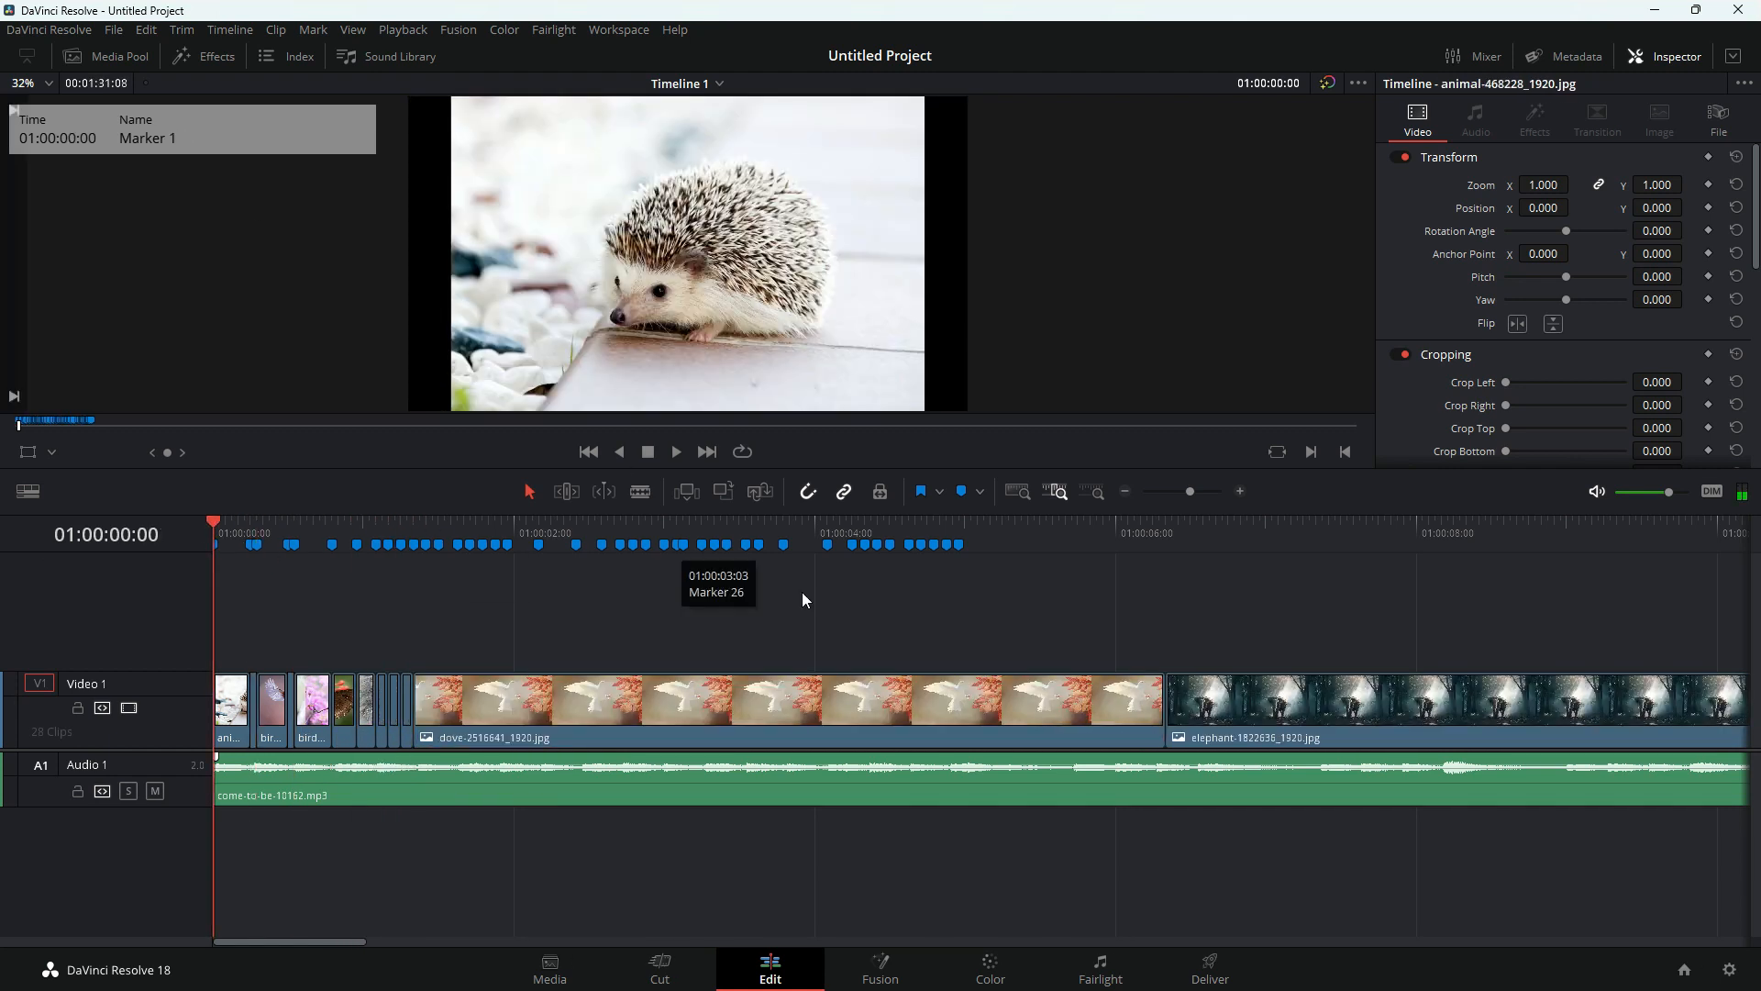